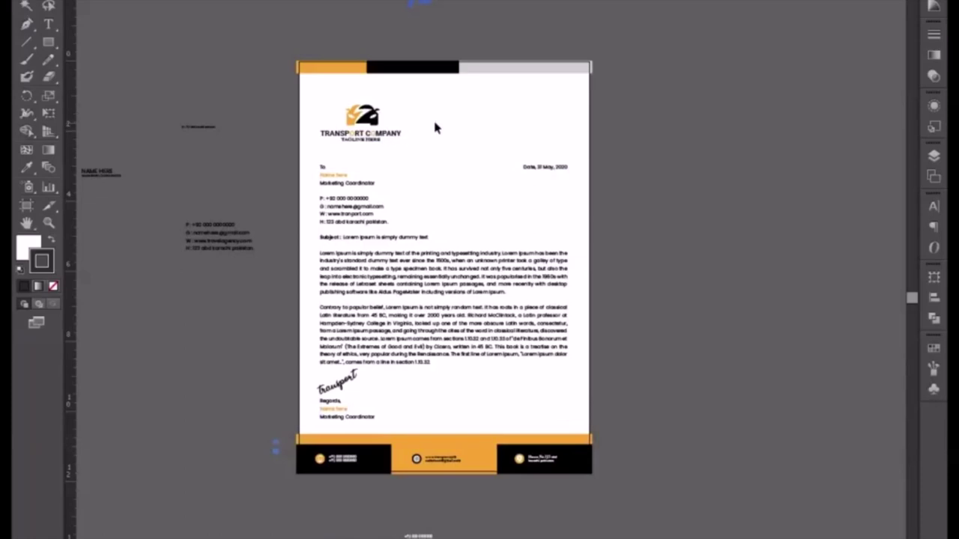
Step: Move the Transport Company header stripe and logo above the envelope artboards
scroll(405, 216, "up", 1)
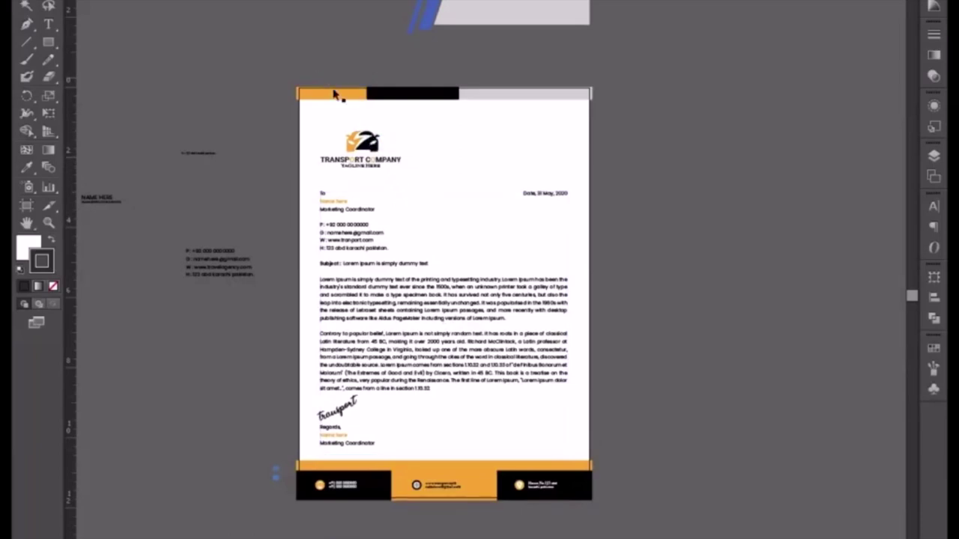
left_click_drag(323, 69, 523, 150)
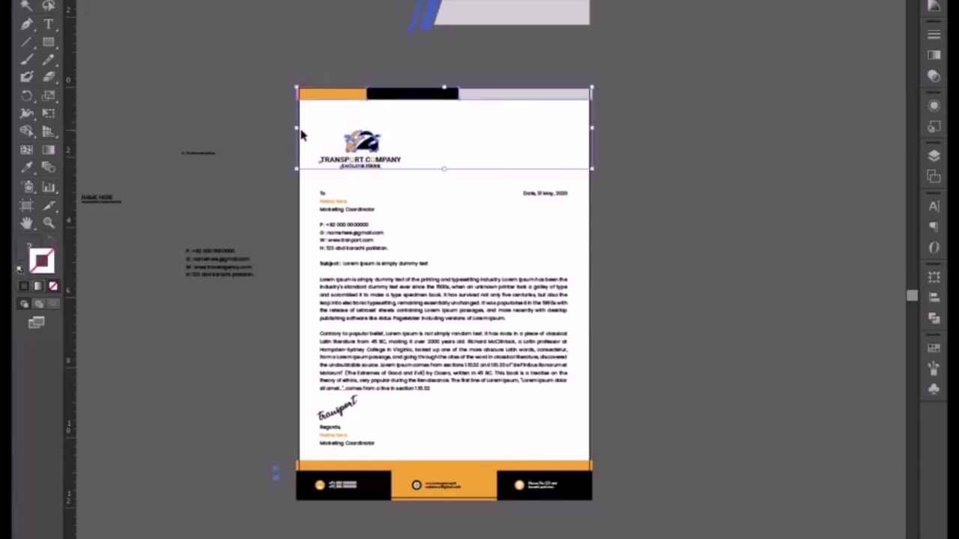
left_click_drag(362, 143, 150, 3)
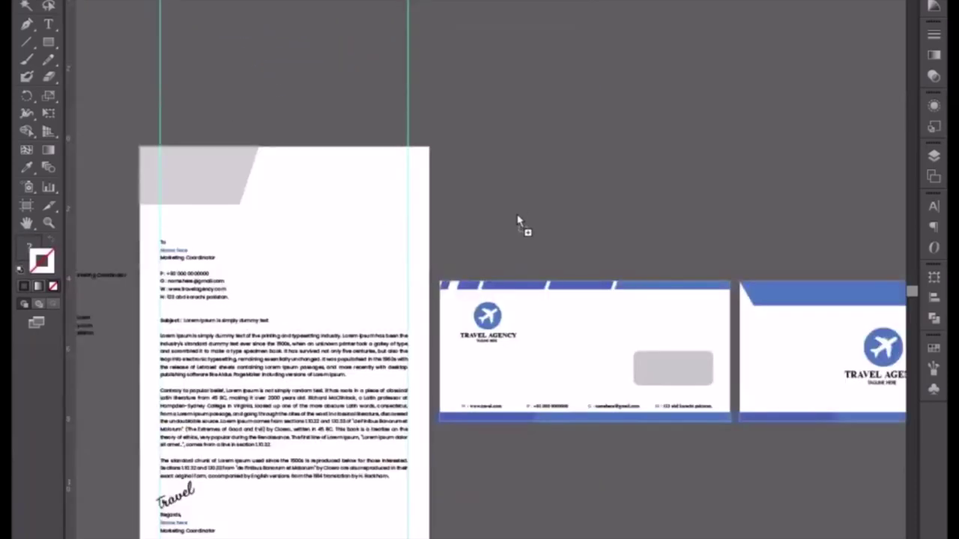
left_click_drag(516, 213, 516, 212)
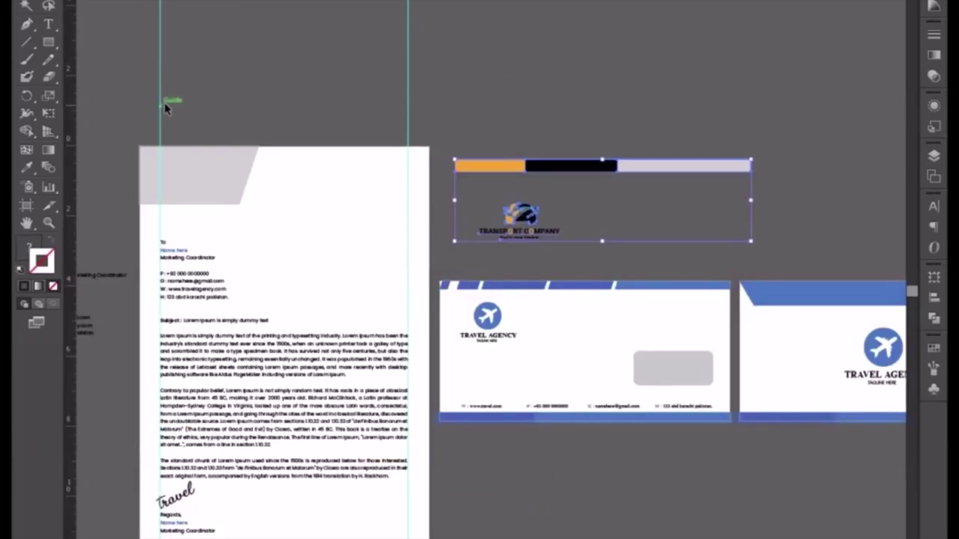
Step: Delete all contents of the old letterhead artboard
scroll(165, 102, "down", 1)
left_click_drag(129, 94, 379, 521)
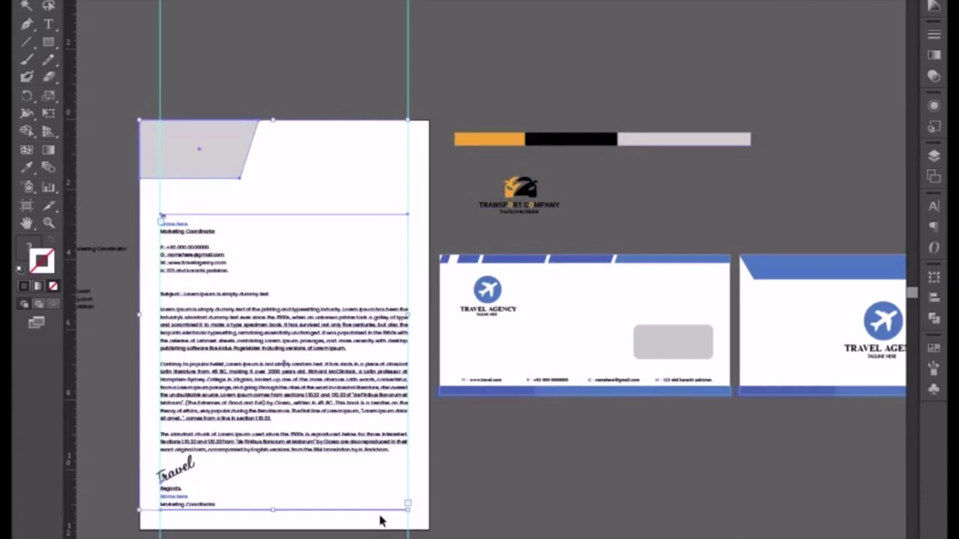
key("Delete")
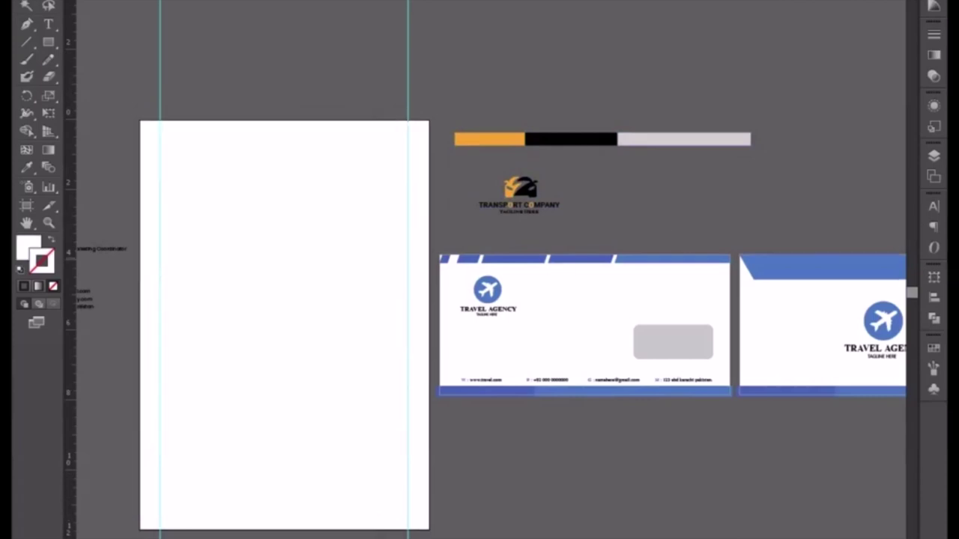
Step: Delete the blank letterhead artboard in the Artboards panel, restoring the envelope artboard
left_click(935, 159)
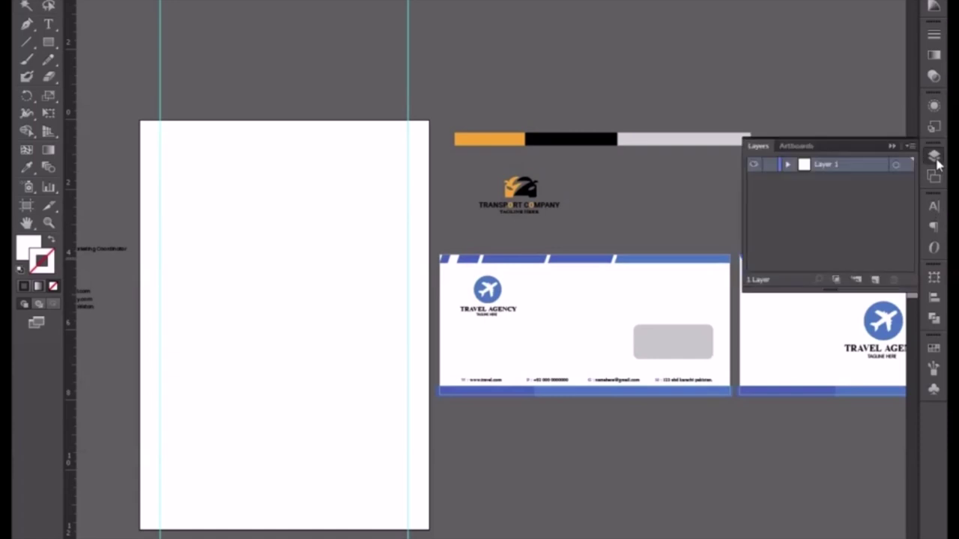
left_click(796, 146)
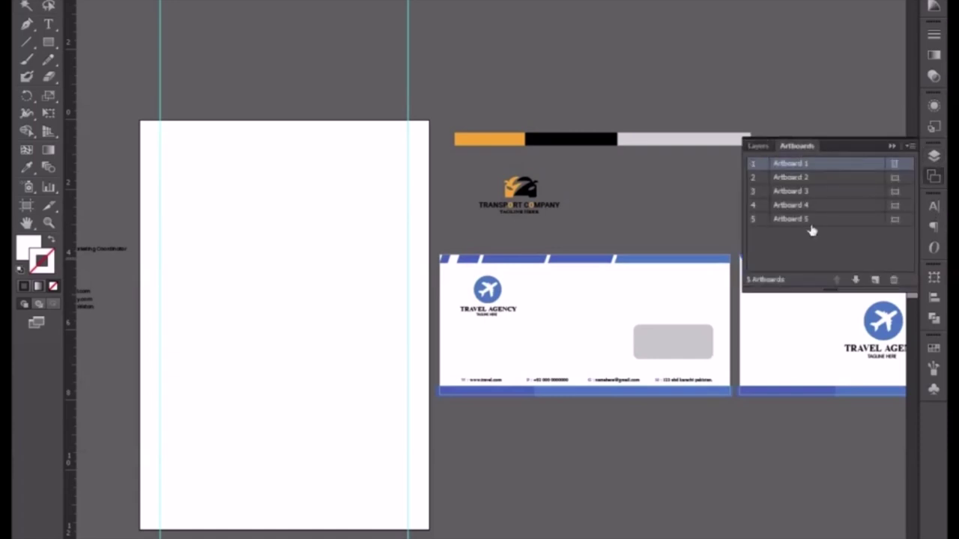
left_click(894, 279)
left_click(894, 279)
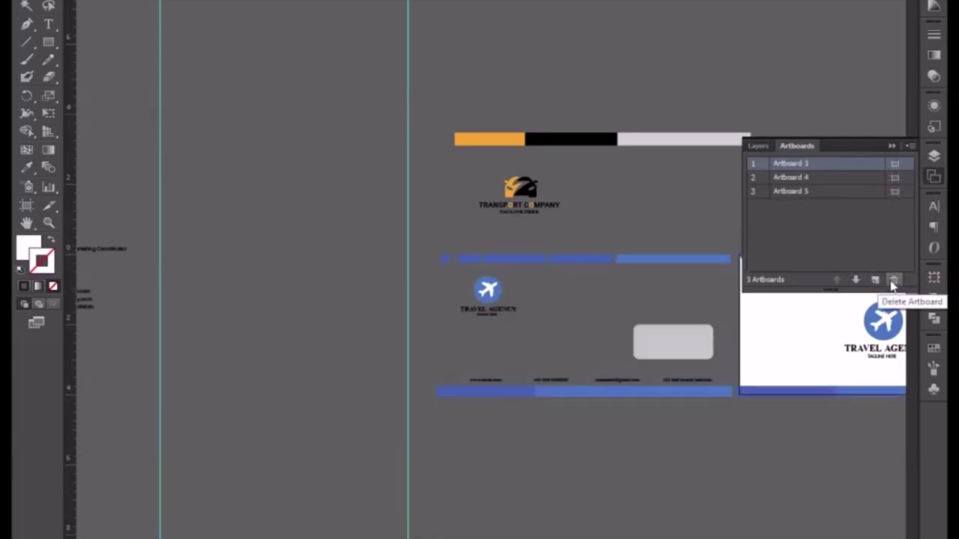
key("ctrl+z")
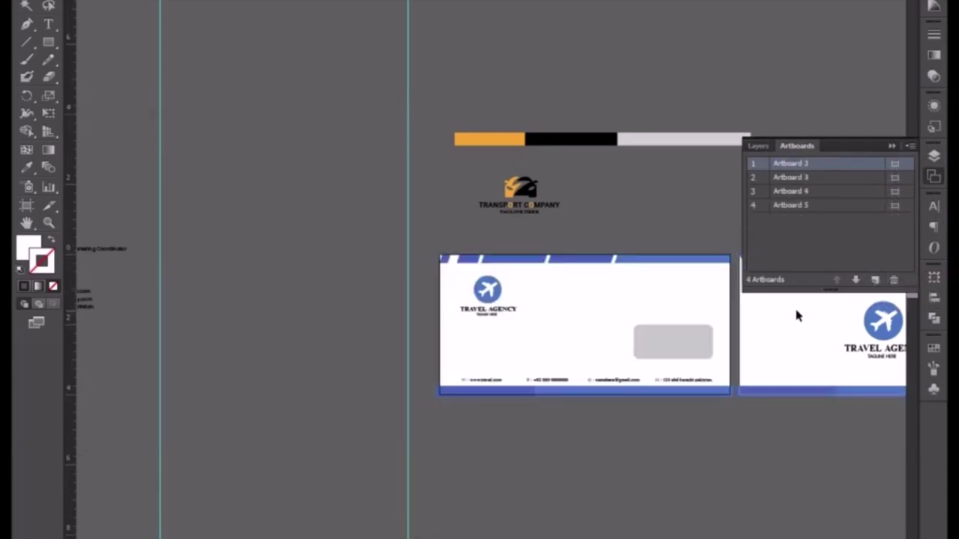
left_click(891, 146)
scroll(689, 221, "right", 5)
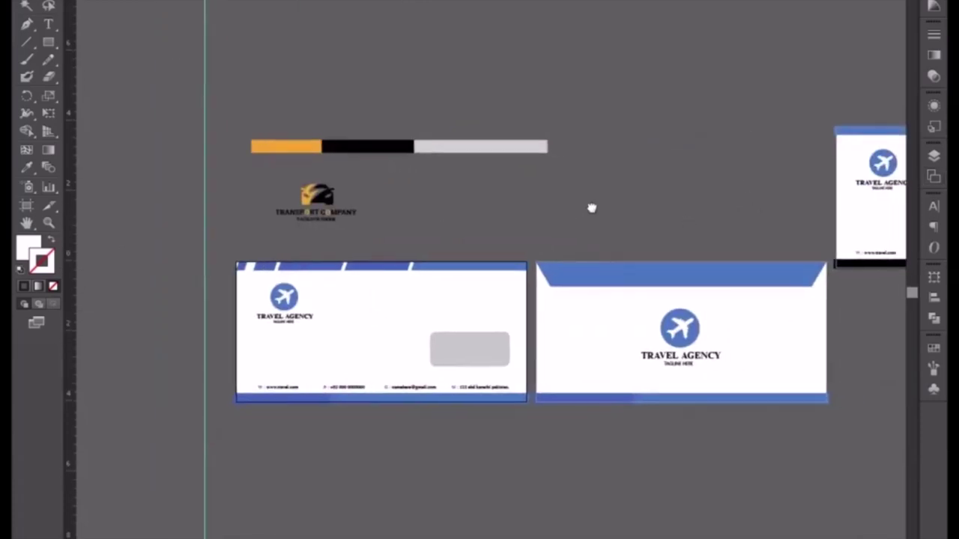
key("ctrl+plus")
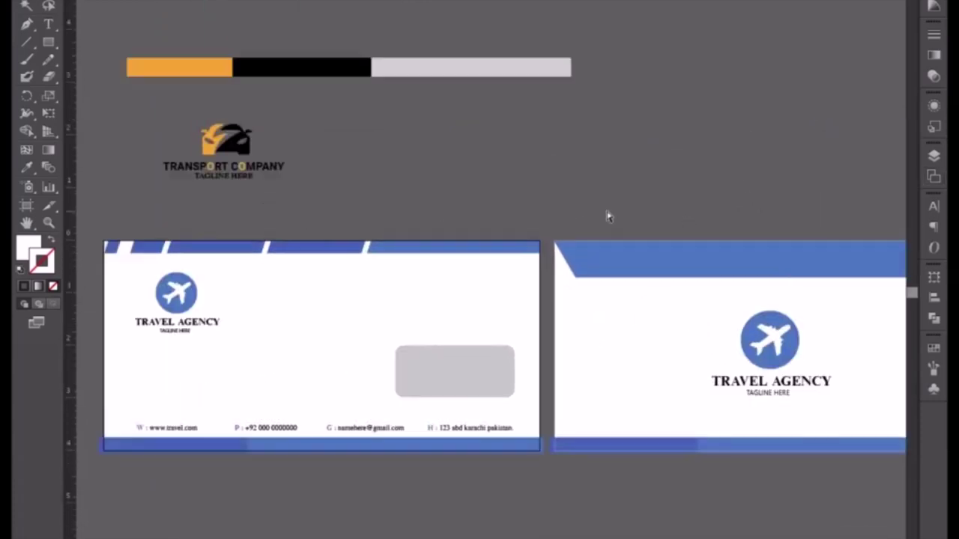
Step: Delete the envelope front's blue top stripe and the Travel Agency logo
scroll(589, 214, "left", 2)
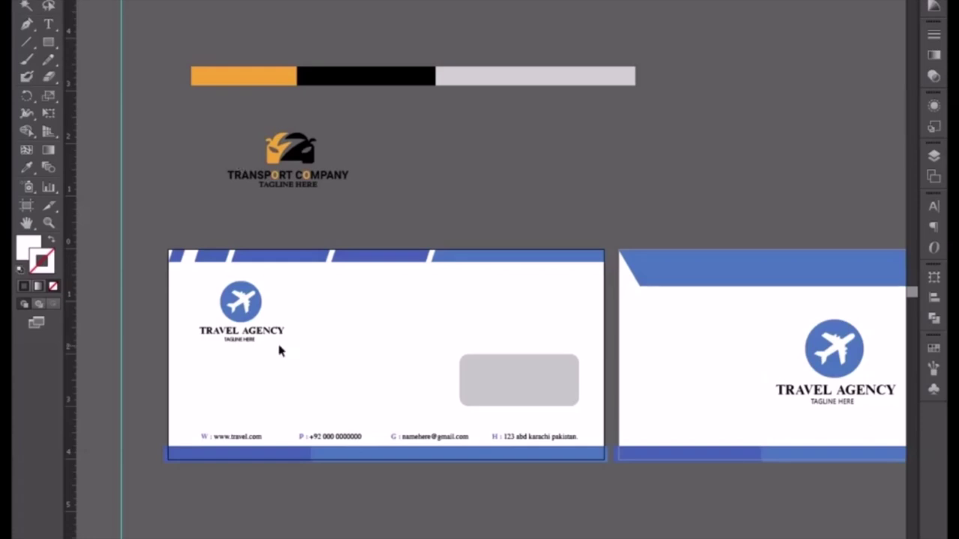
left_click(580, 257)
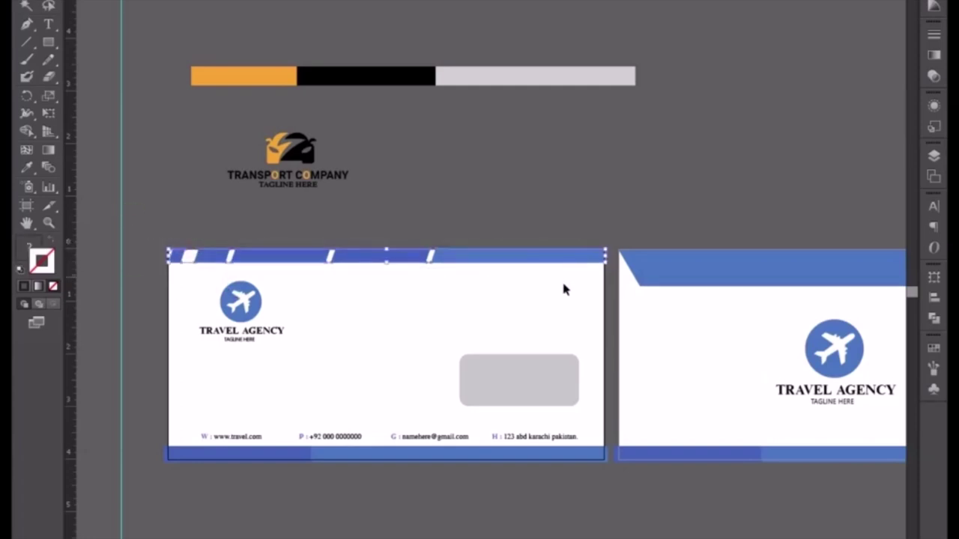
key("Delete")
left_click(264, 350)
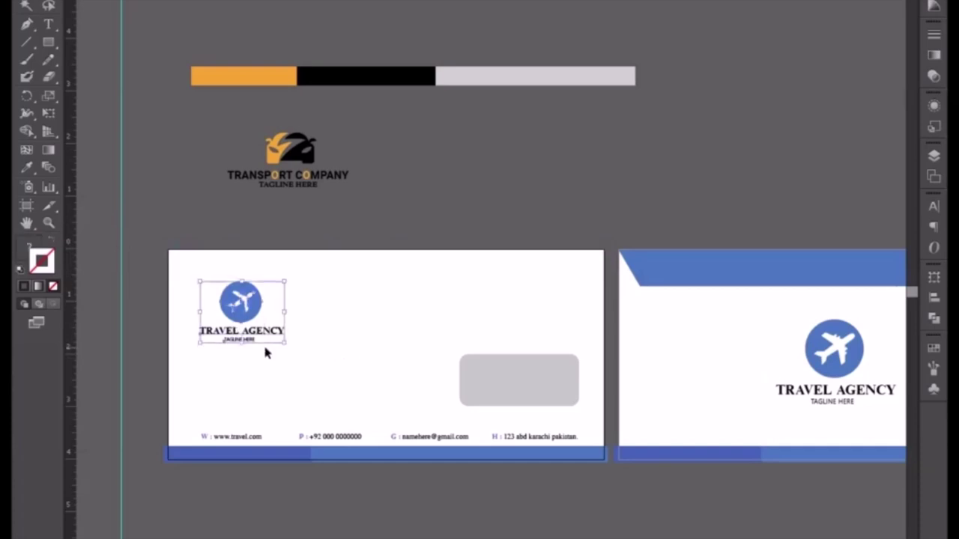
key("Delete")
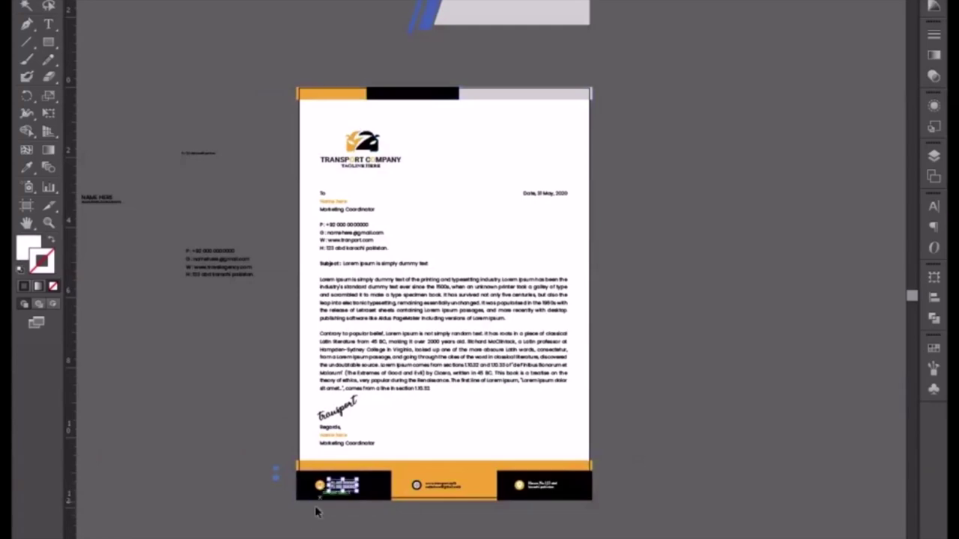
Step: Move the phone, globe and location footer icons into a row under the Transport Company logo
left_click_drag(265, 533, 402, 294)
key("ctrl+plus")
key("ctrl+plus")
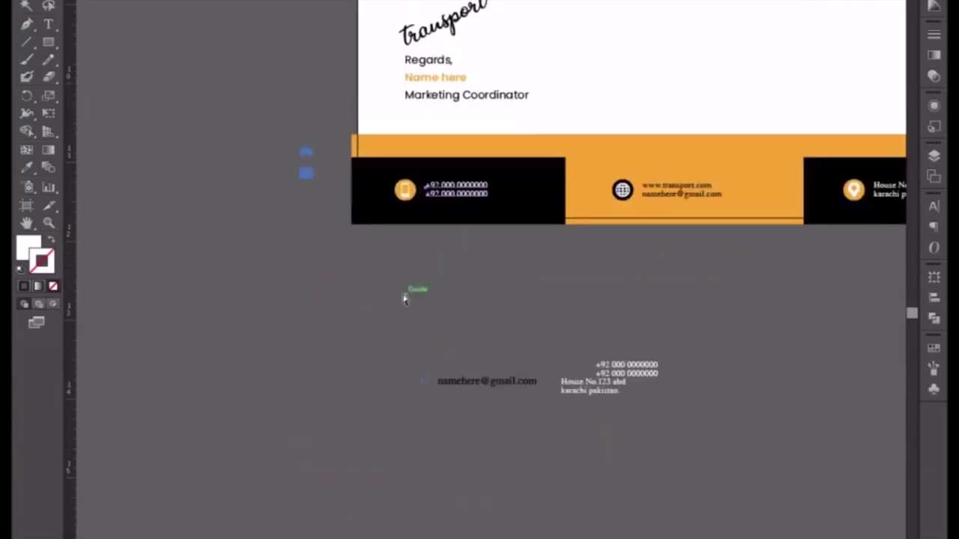
left_click_drag(466, 300, 449, 386)
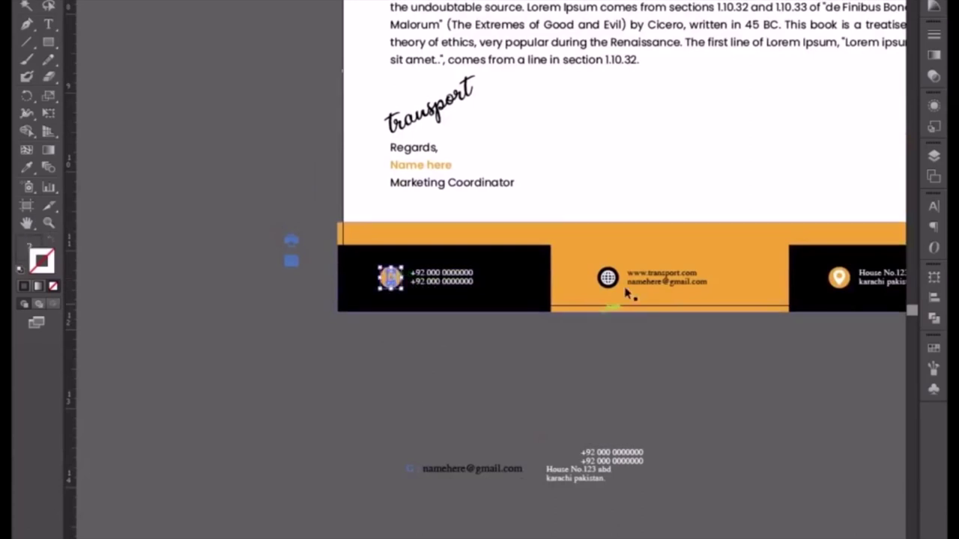
left_click_drag(392, 279, 608, 279)
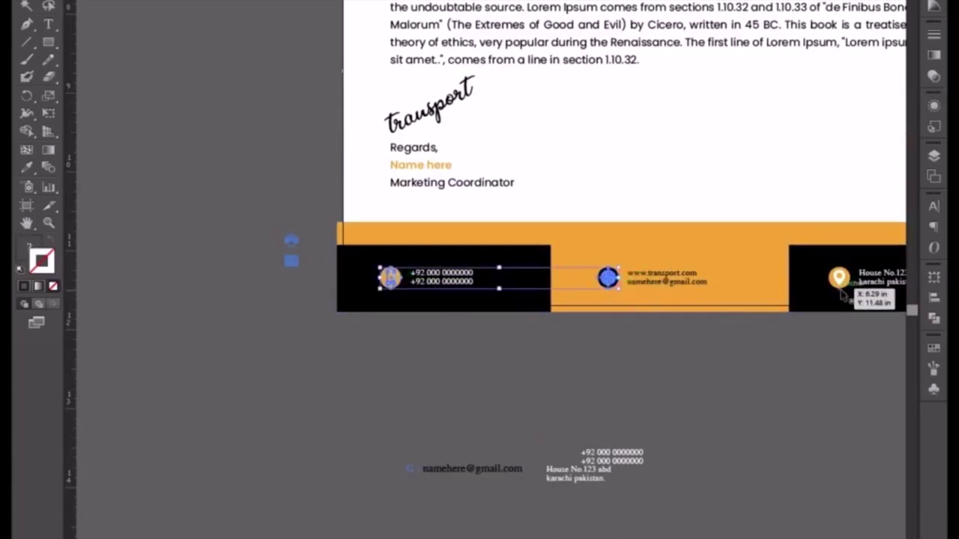
left_click(839, 279, "shift")
left_click(292, 264, "shift")
left_click_drag(293, 273, 191, 44)
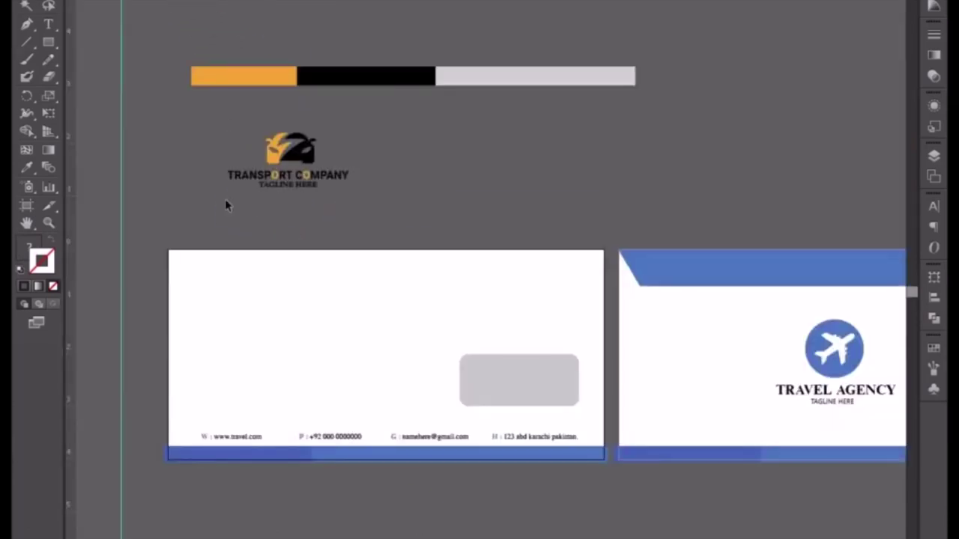
key("ctrl+v")
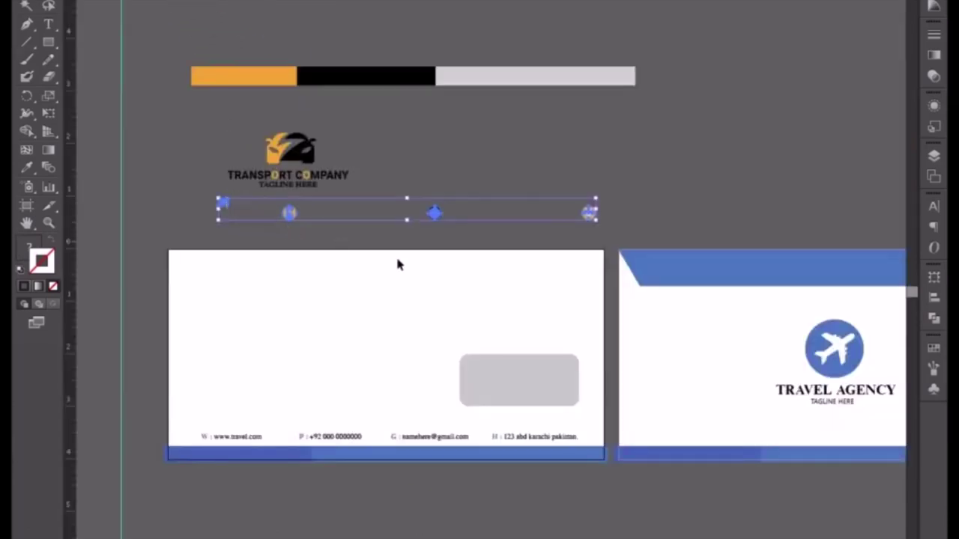
left_click(394, 242)
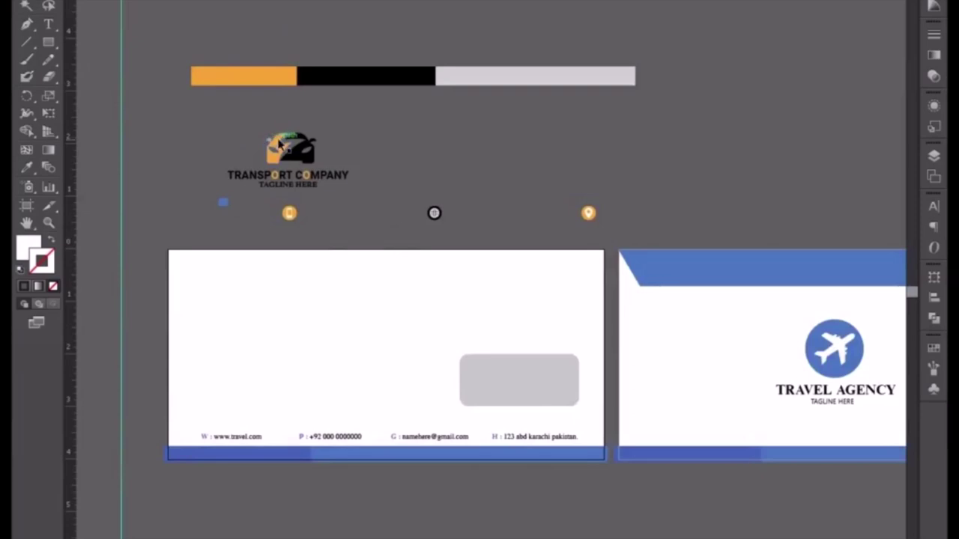
Step: Drag the Transport Company logo onto the envelope front and move the grey window box off it
left_click(299, 170)
mouse_move(299, 168)
left_mouse_down()
mouse_move(380, 327)
mouse_move(392, 320)
left_mouse_up()
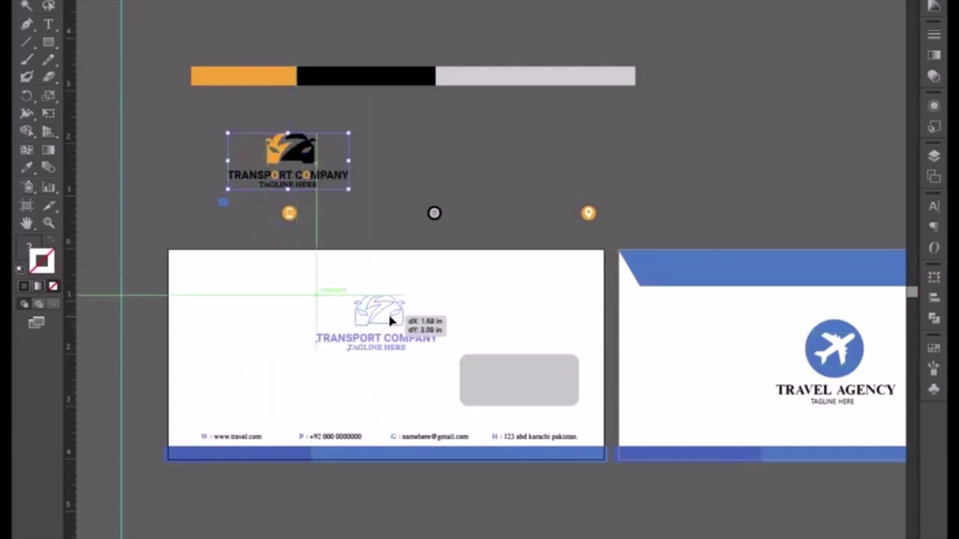
left_click(509, 382)
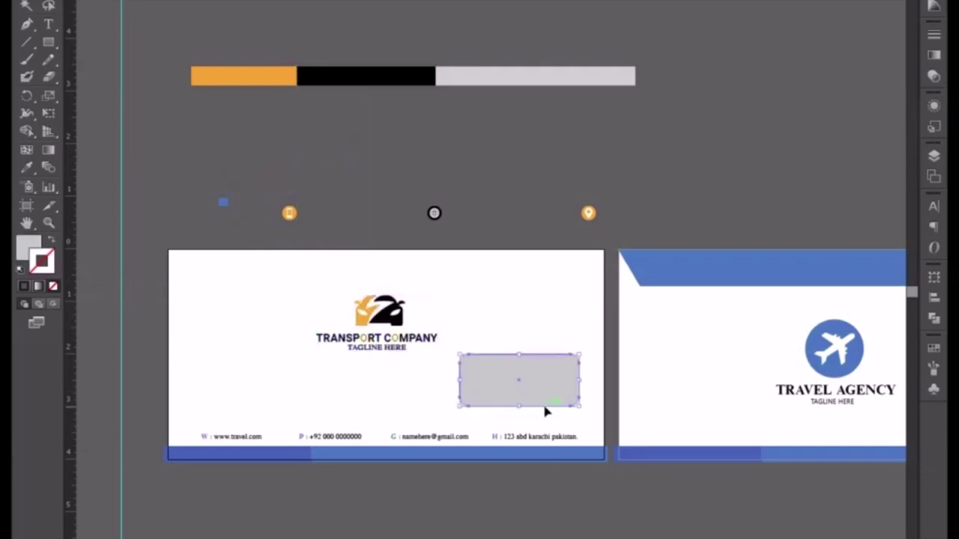
left_click_drag(535, 387, 535, 538)
Step: Nudge the logo right so it sits centred near the top of the envelope front
left_click(395, 346)
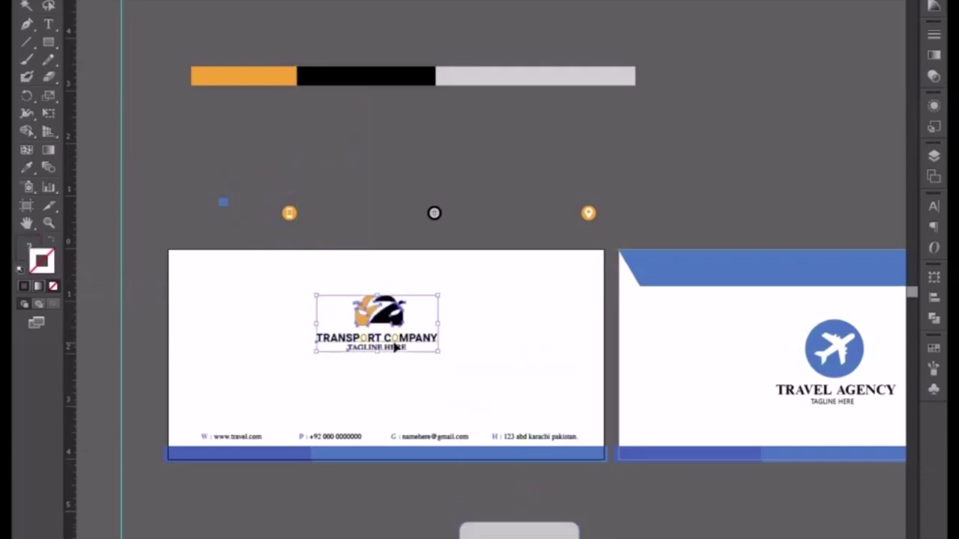
key("Right")
key("Right")
key("Right")
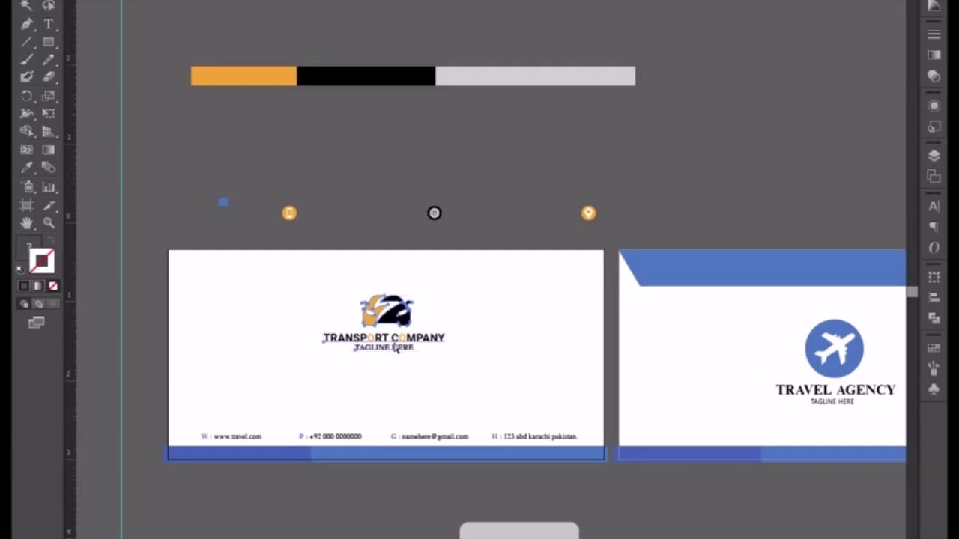
key("ctrl+plus")
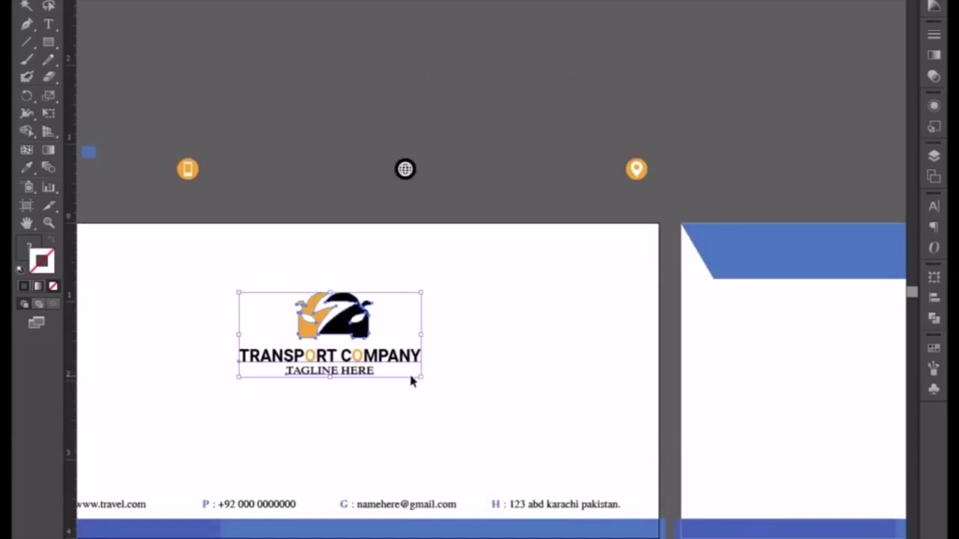
left_click(413, 381)
left_click_drag(412, 381, 461, 305)
key("ctrl+z")
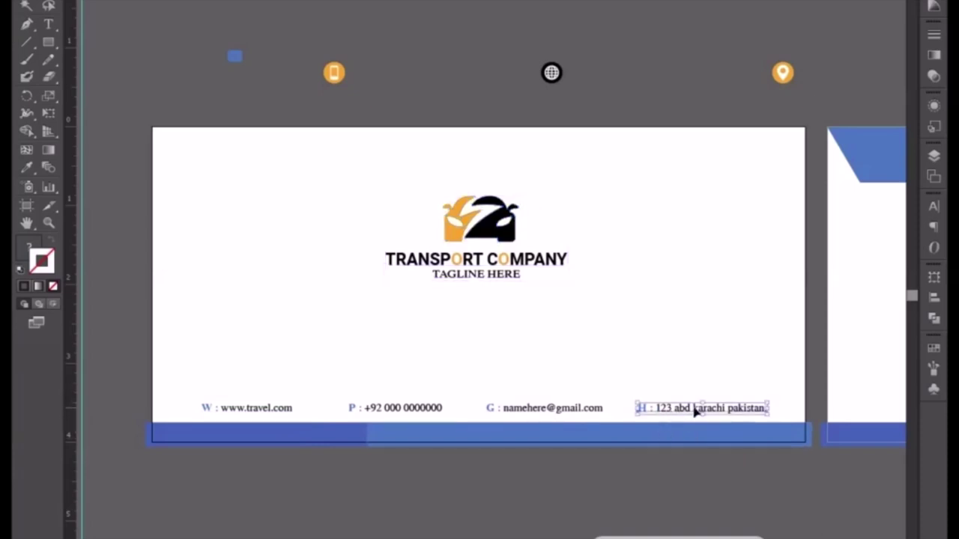
Step: Move the address line up and edit it to read 'House No. 123'
mouse_move(695, 409)
left_mouse_down()
mouse_move(548, 358)
mouse_move(445, 358)
left_mouse_up()
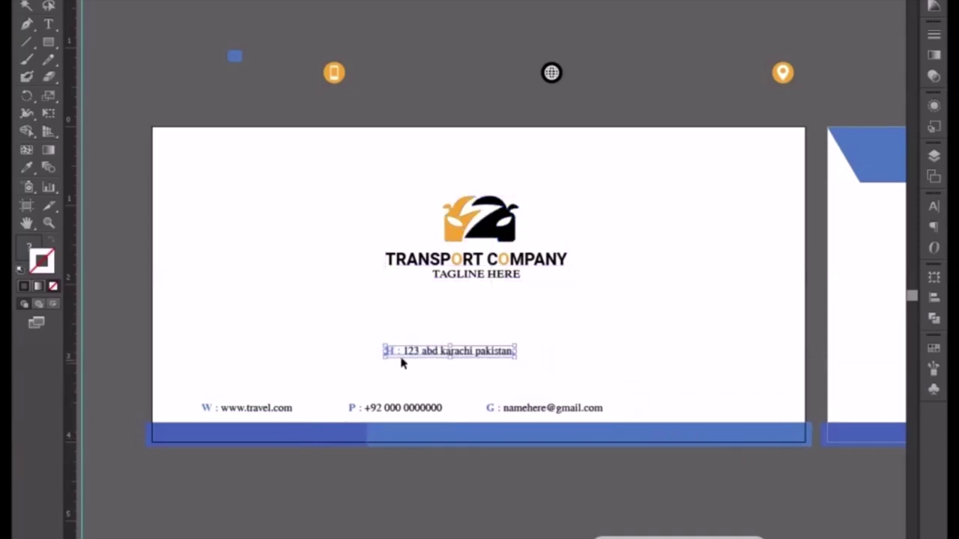
key("t")
left_click(404, 354)
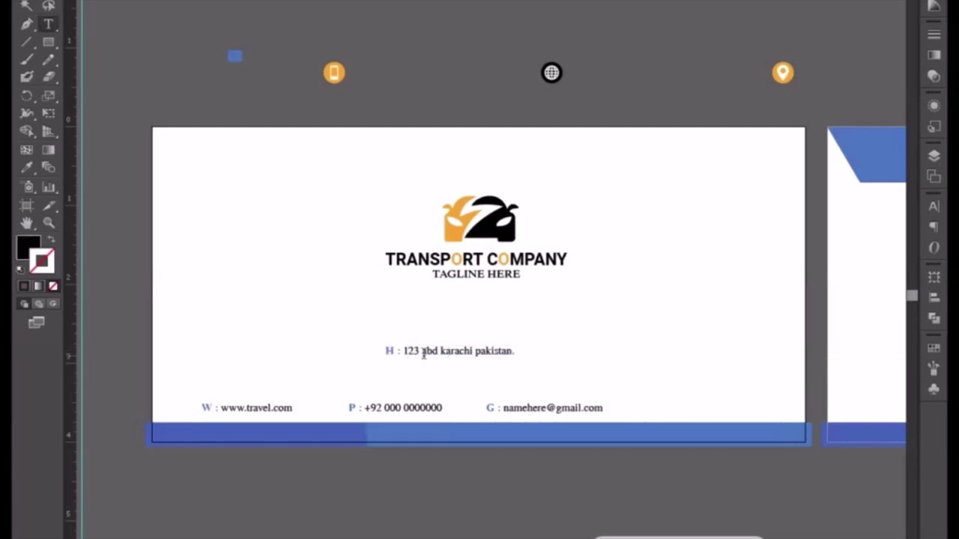
type("h")
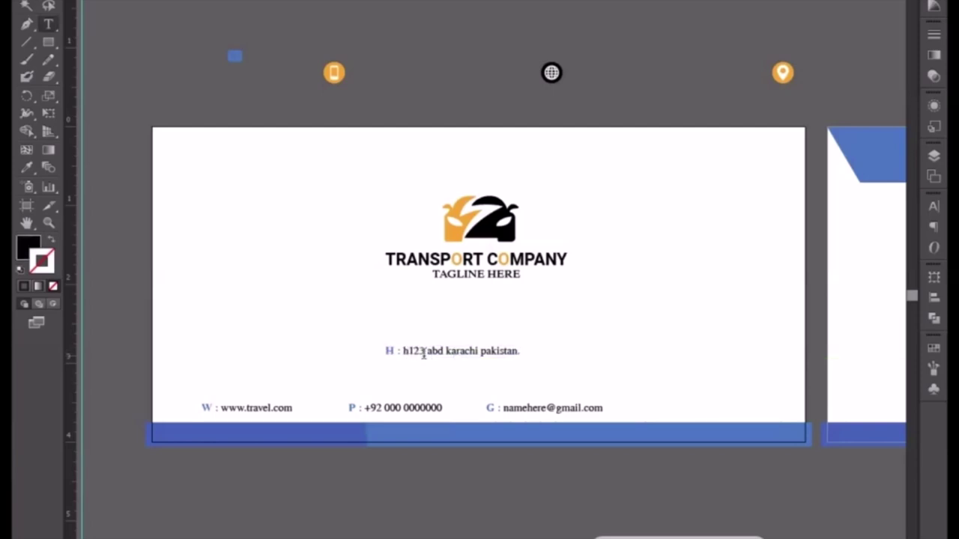
key("BackSpace")
type("House ")
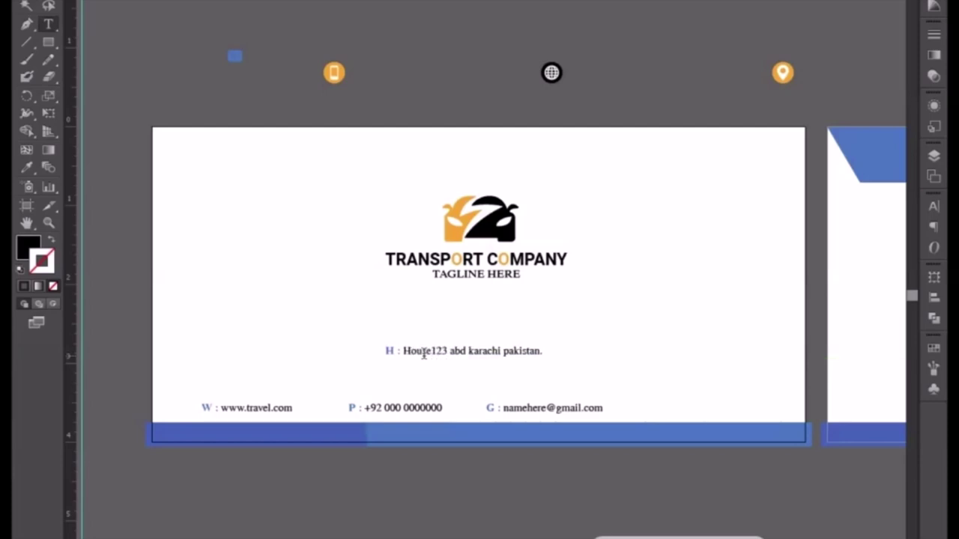
type("No")
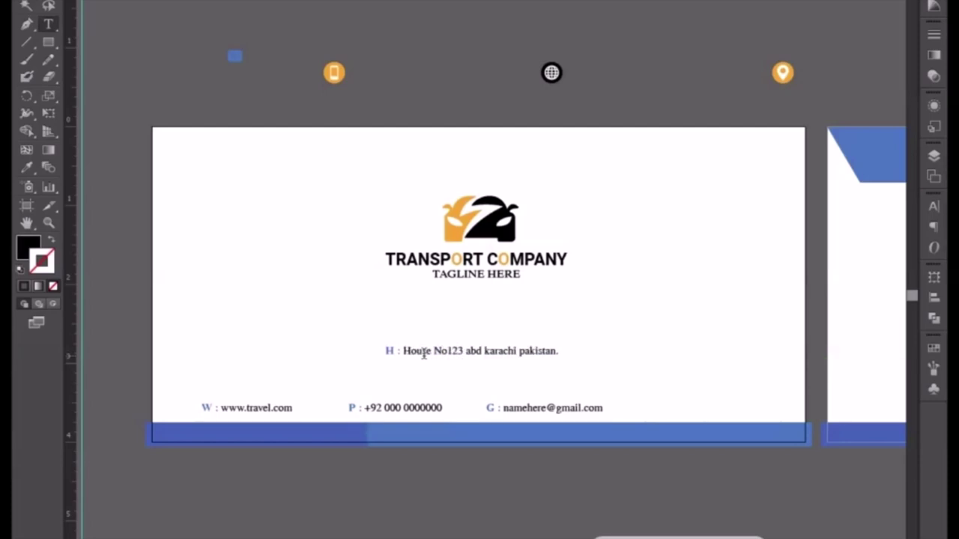
type(".")
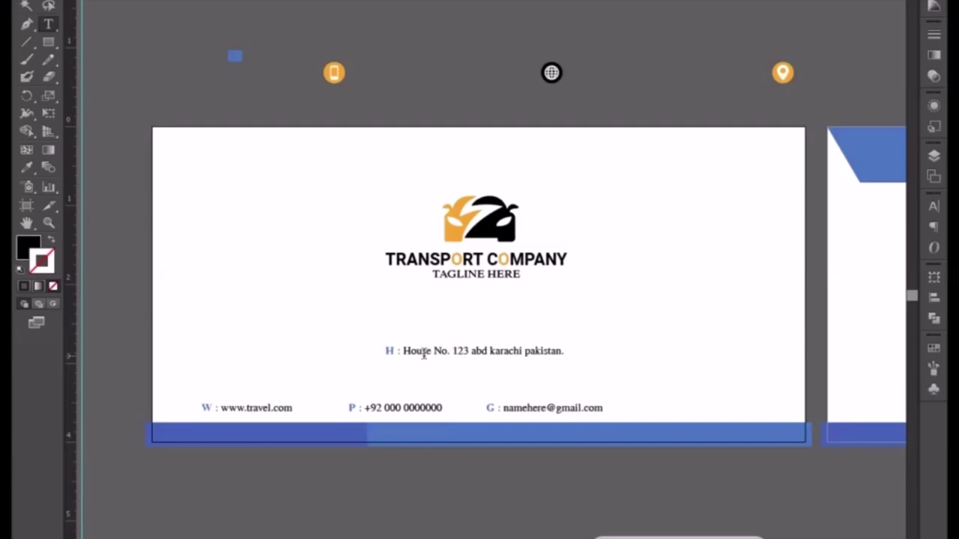
left_click(30, 8)
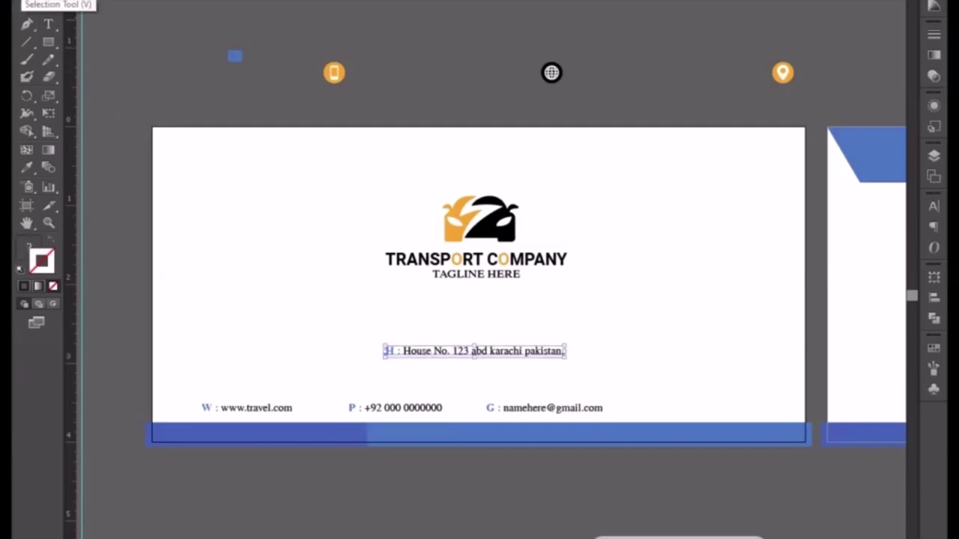
Step: Move the phone number text up beside the phone icon above the envelope
key("ctrl+minus")
key("ctrl+plus")
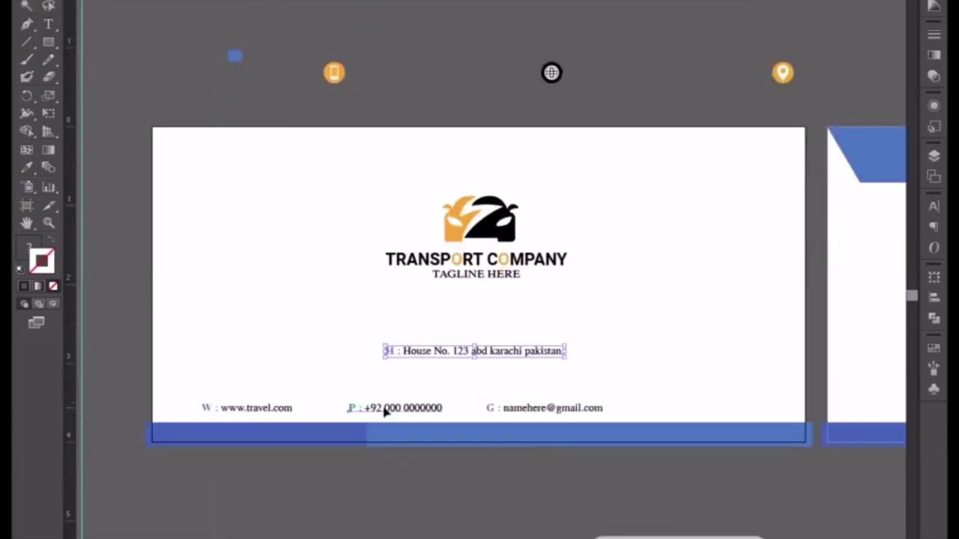
left_click_drag(398, 408, 419, 77)
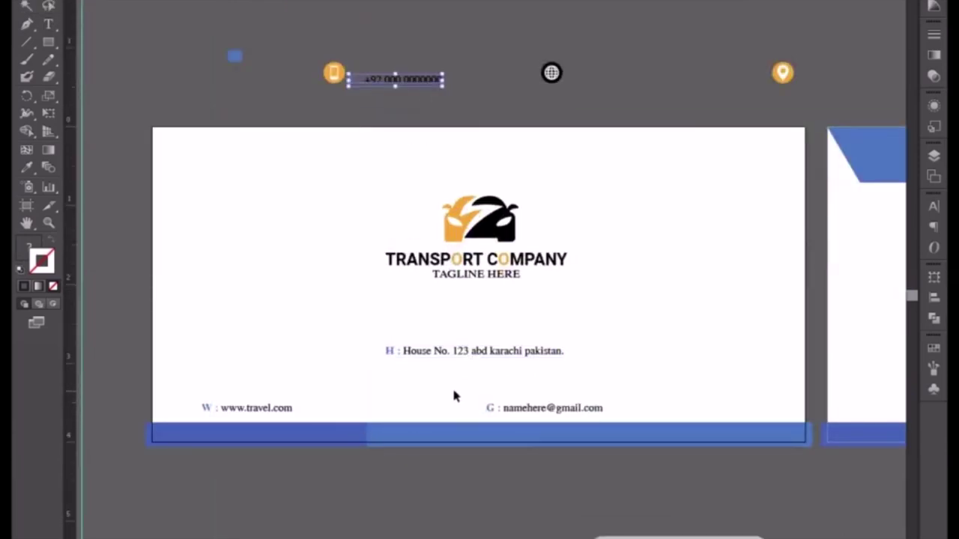
left_click(212, 331)
key("ctrl+minus")
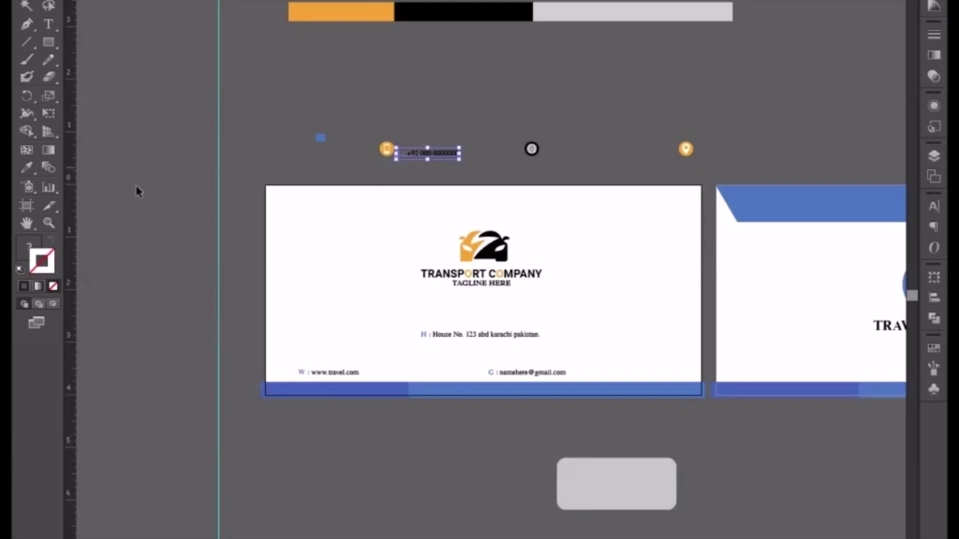
Step: Draw a horizontal line above the address with the logo's orange as its stroke
left_click(26, 24)
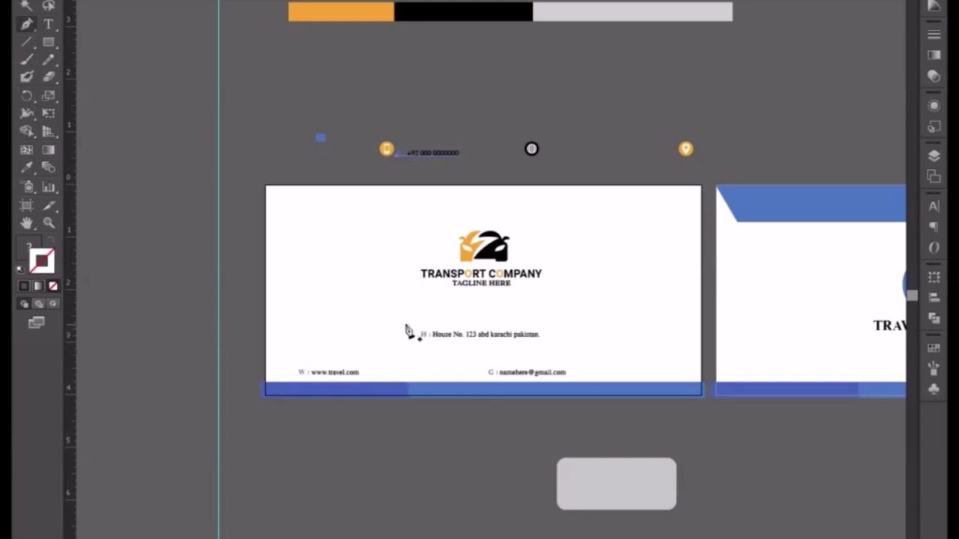
left_click(405, 325)
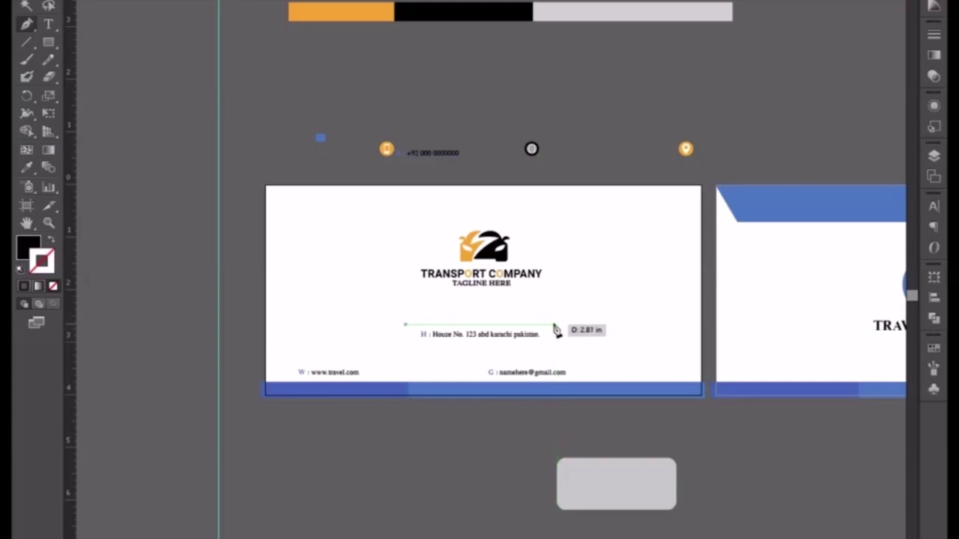
left_click(558, 325)
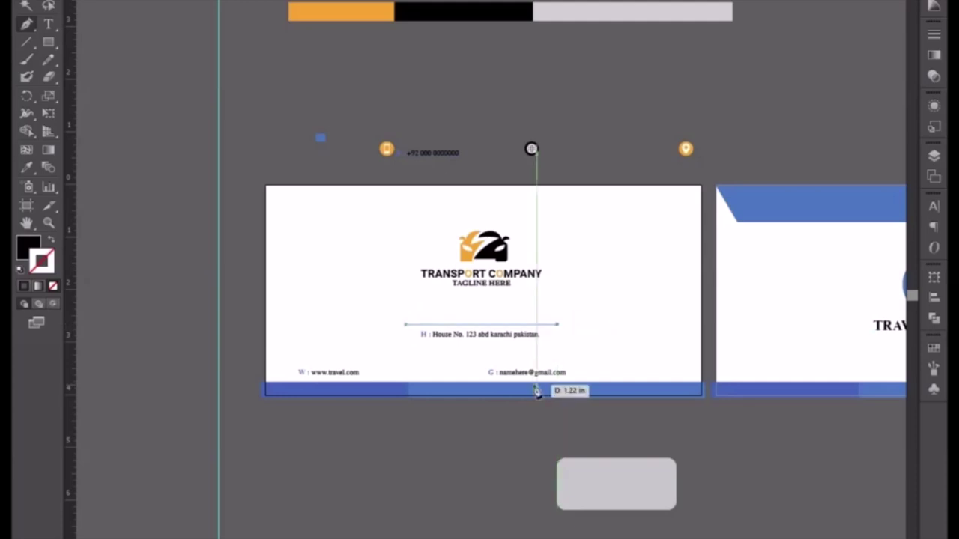
key("ctrl+plus")
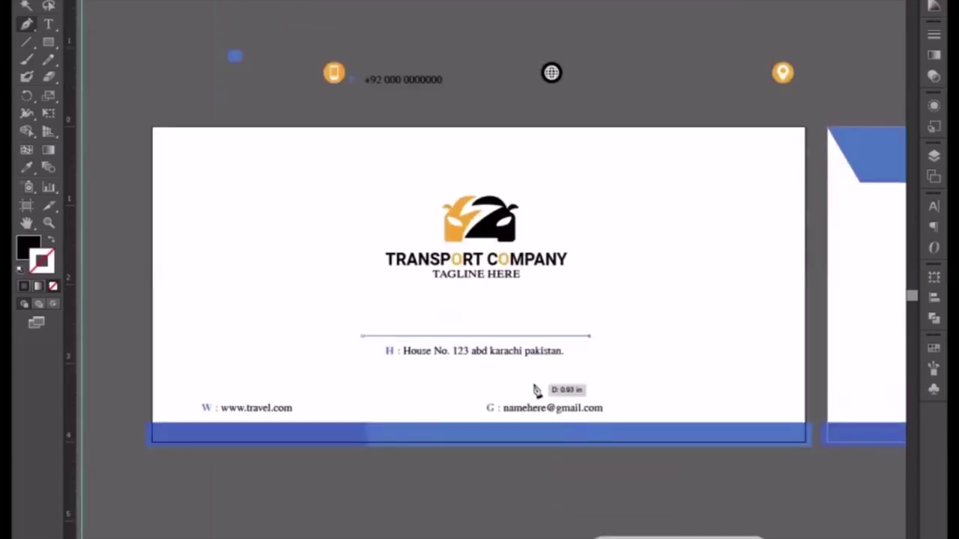
left_click(27, 168)
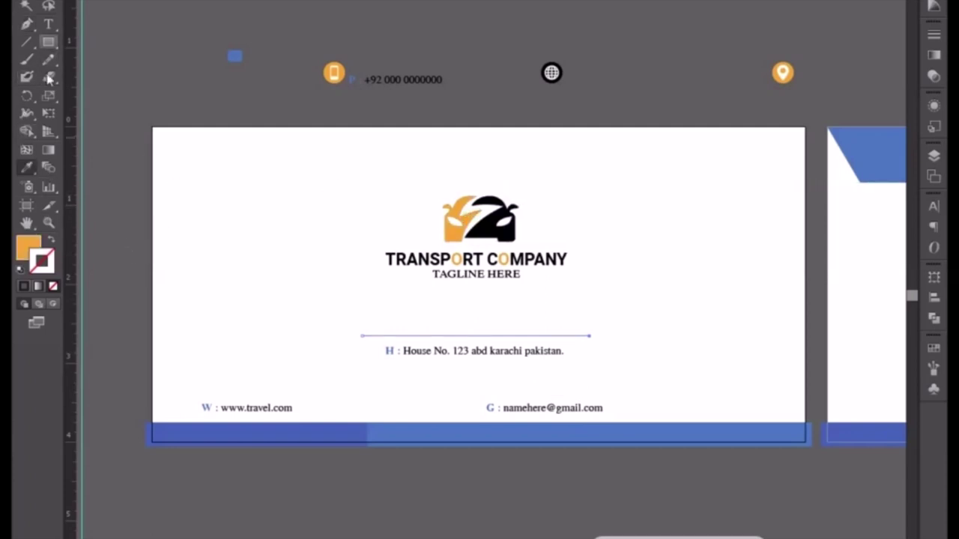
left_click(51, 241)
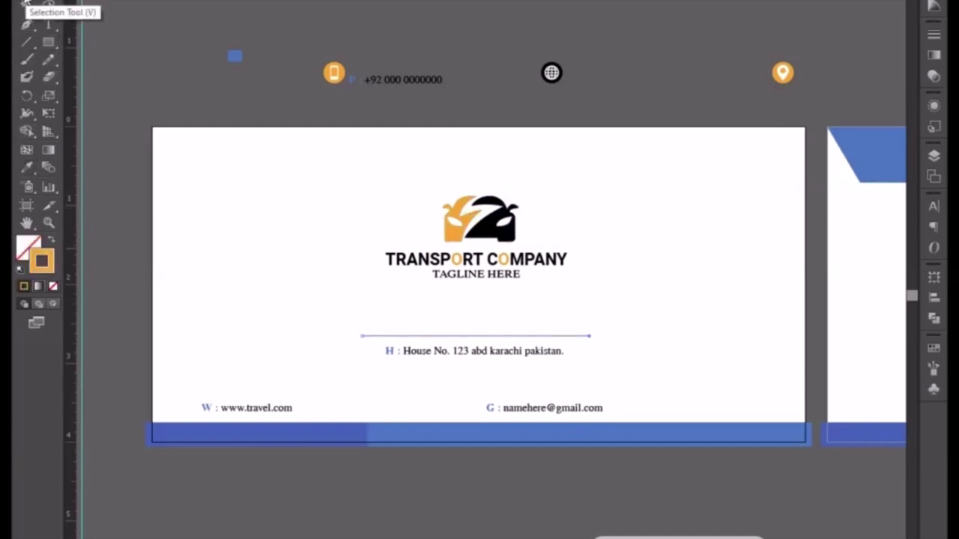
Step: Place a copy of the orange line just below the address
left_click(26, 6)
left_click(436, 474)
key("ctrl+plus")
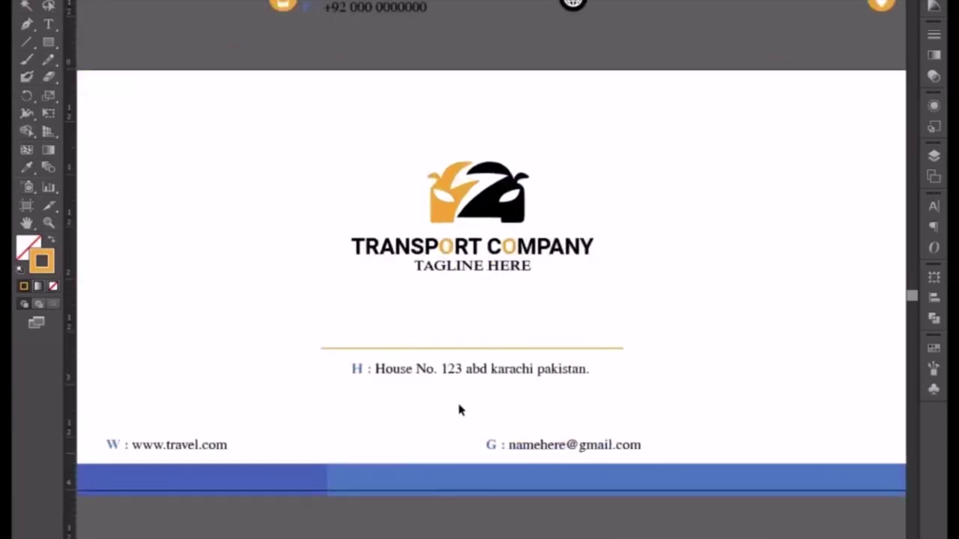
left_click(509, 352)
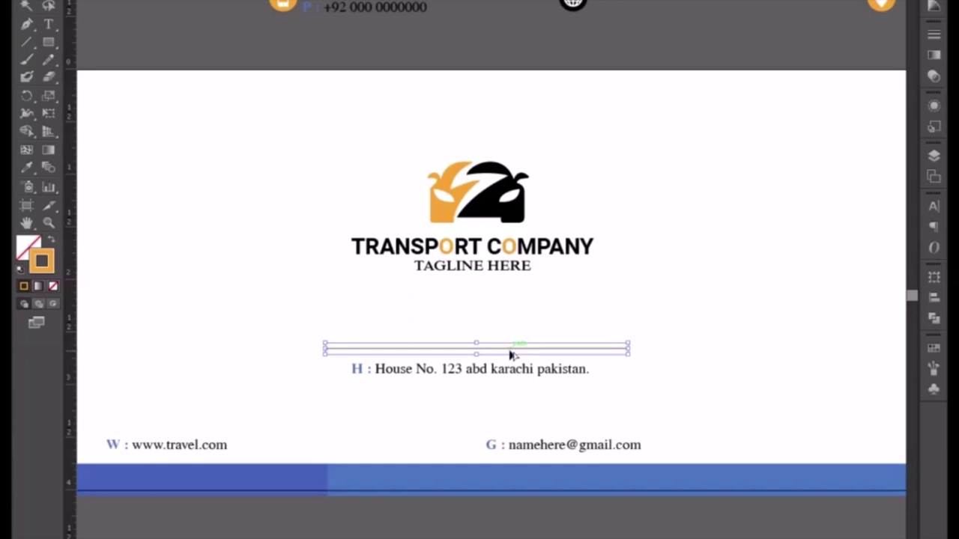
left_click(507, 383)
left_click(496, 351)
left_click_drag(497, 369, 498, 395)
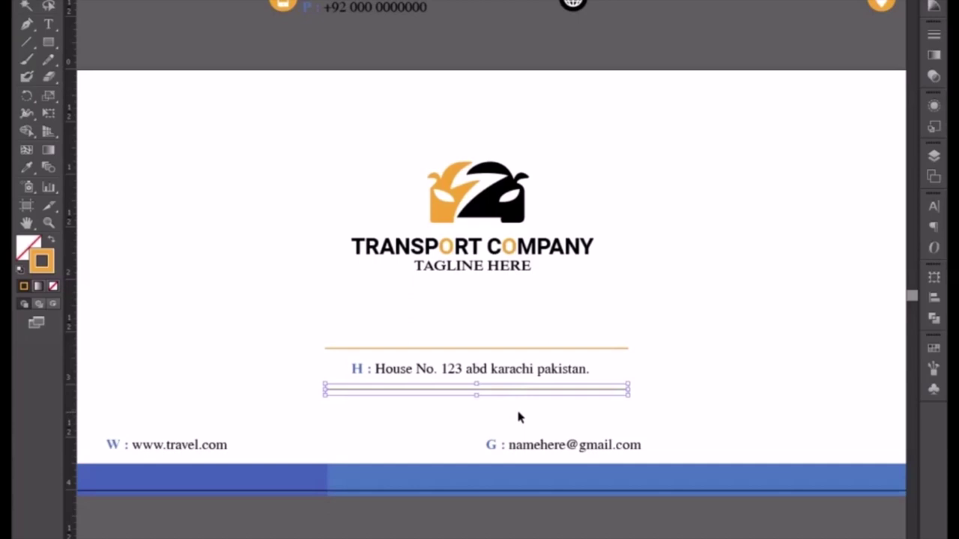
Step: Move the email line up to sit just below the lower orange divider
left_click(296, 369)
key("ctrl+equal")
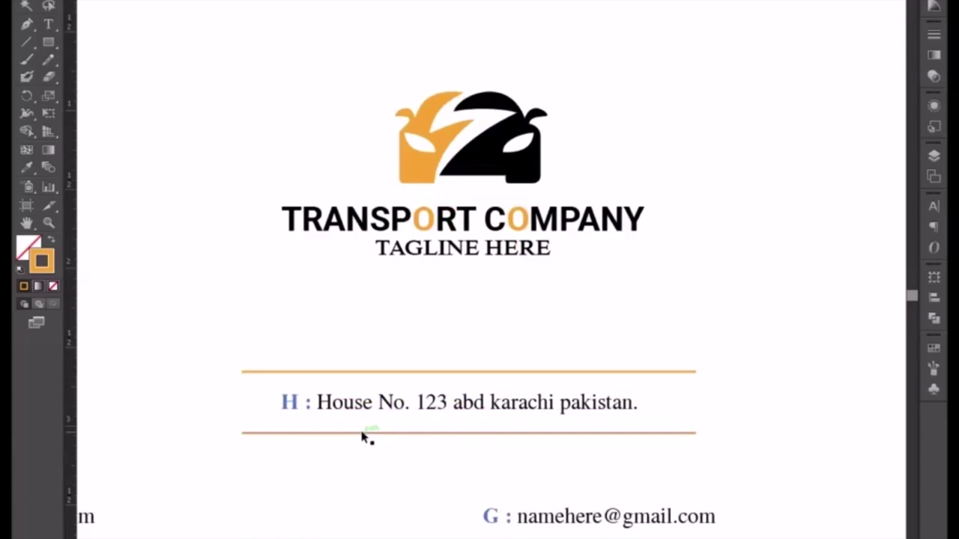
left_click(362, 434)
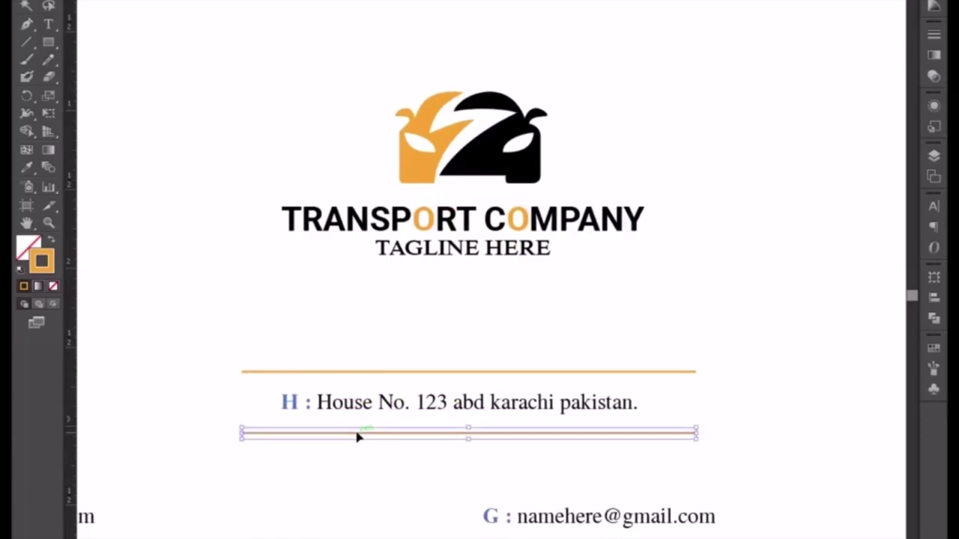
left_click(377, 467)
left_click(573, 525)
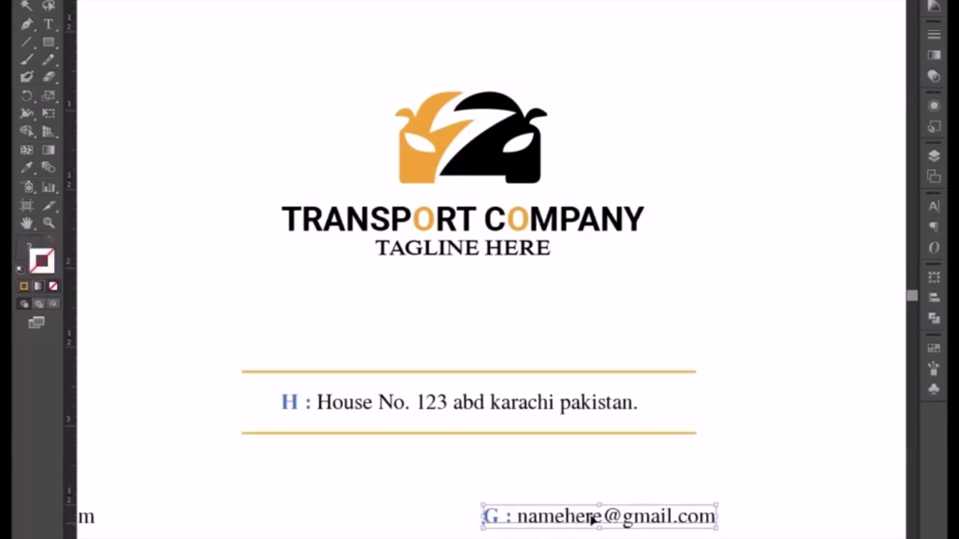
left_click_drag(591, 517, 589, 480)
Step: Move the website line up onto the same row as the email
left_click(314, 466)
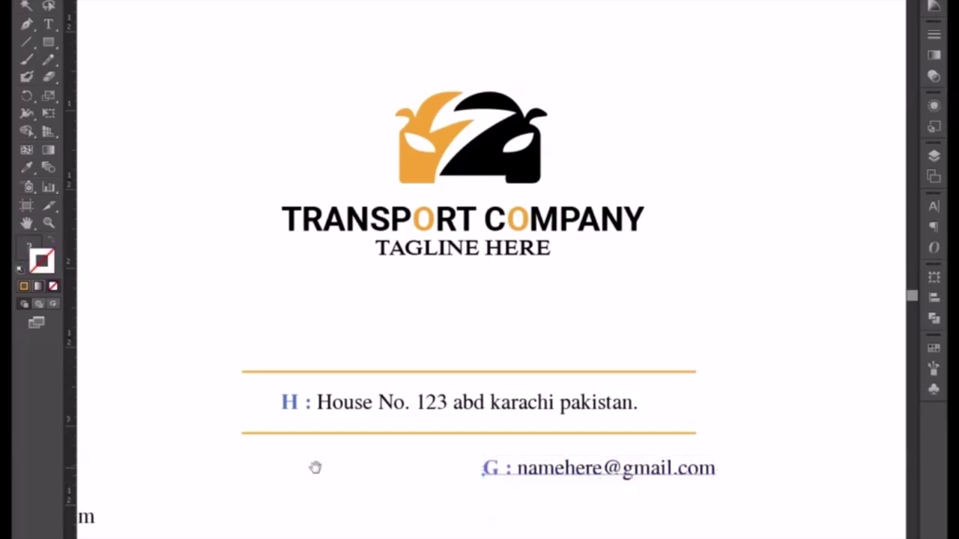
left_click_drag(315, 466, 552, 357)
left_click_drag(274, 411, 575, 362)
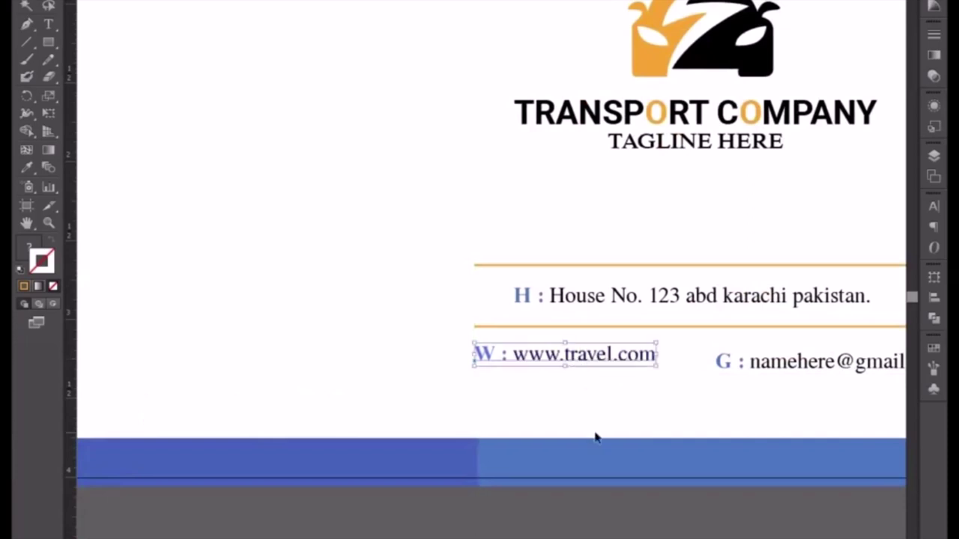
key("Down")
key("Down")
key("Down")
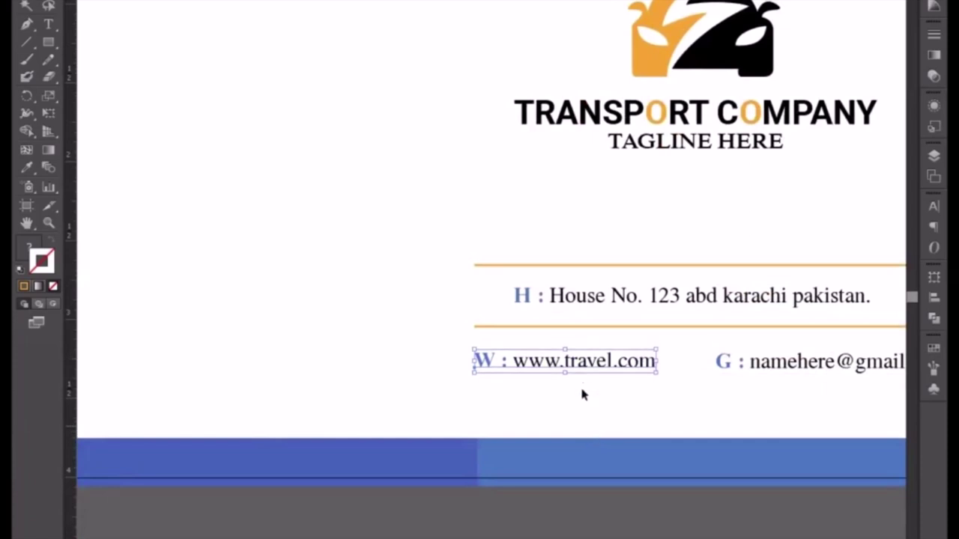
left_click_drag(574, 363, 733, 362)
key("ctrl+z")
left_click_drag(749, 402, 554, 402)
key("shift+Right")
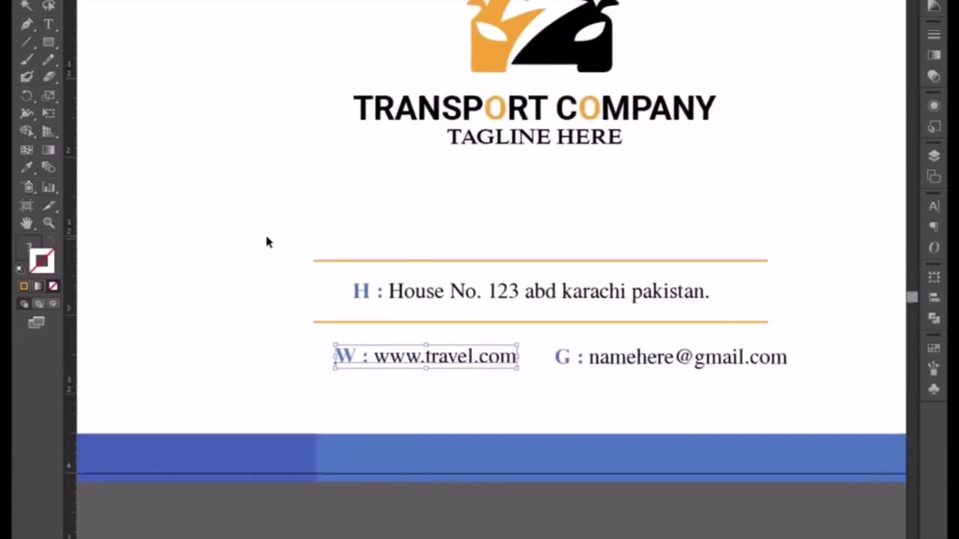
Step: Stretch both orange lines framing the address wider on the left and right
left_click_drag(266, 241, 327, 352)
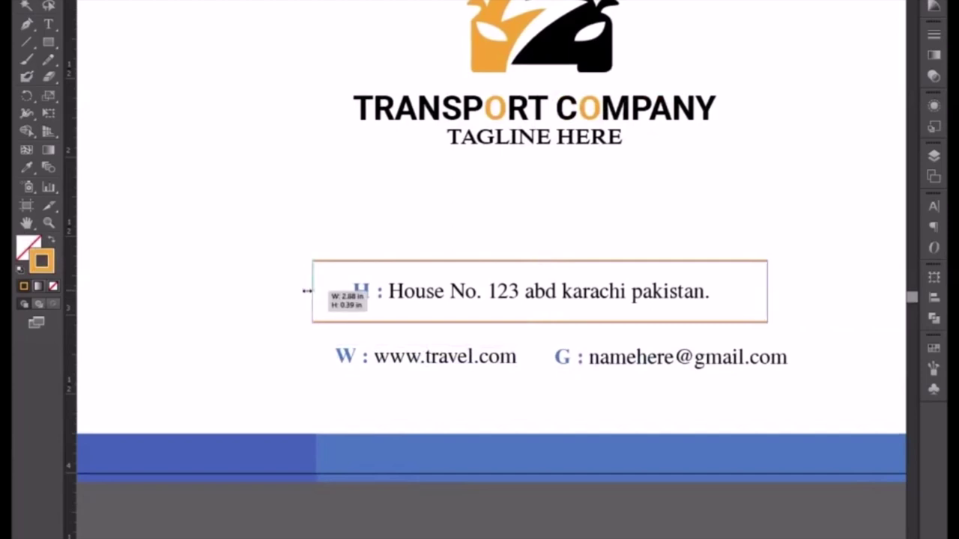
left_click_drag(307, 291, 267, 290)
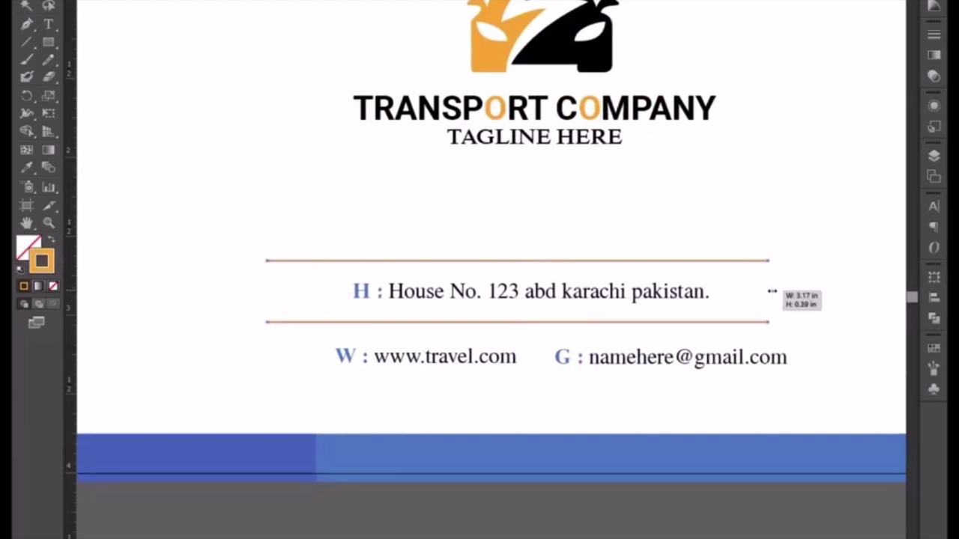
left_click_drag(771, 290, 837, 290)
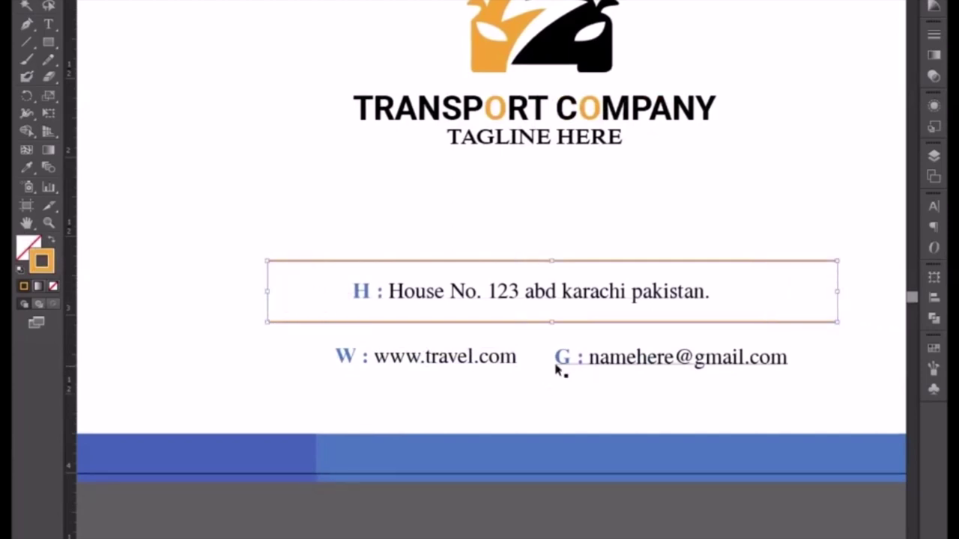
left_click(500, 390)
Step: Delete the 'G :', 'W :' and 'H:' label prefixes from the email, website and address lines
left_click(517, 301)
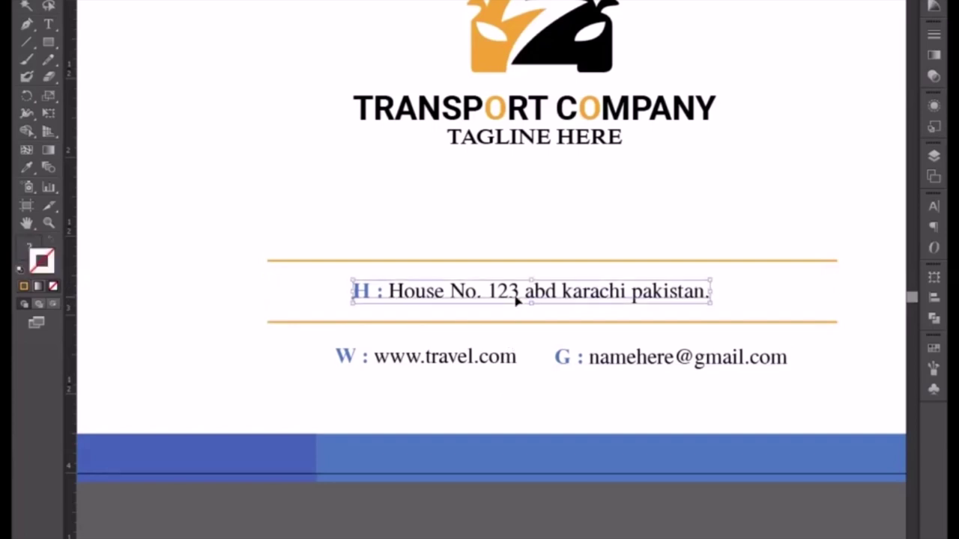
left_click(642, 363)
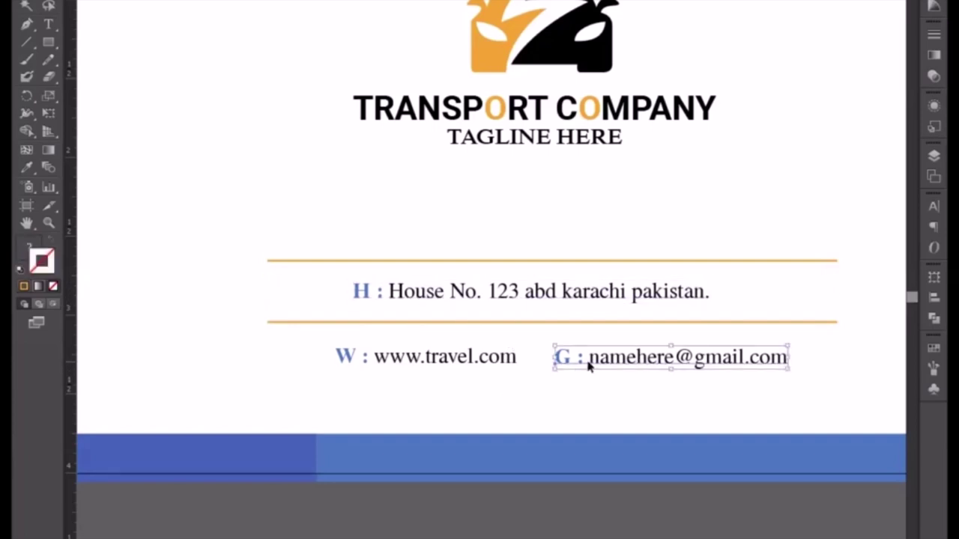
key("t")
left_click_drag(589, 358, 556, 359)
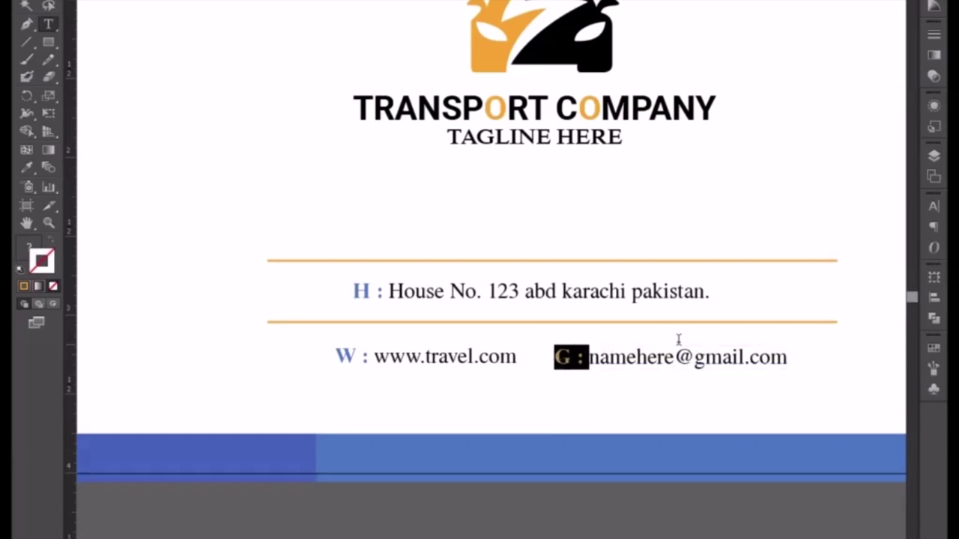
key("BackSpace")
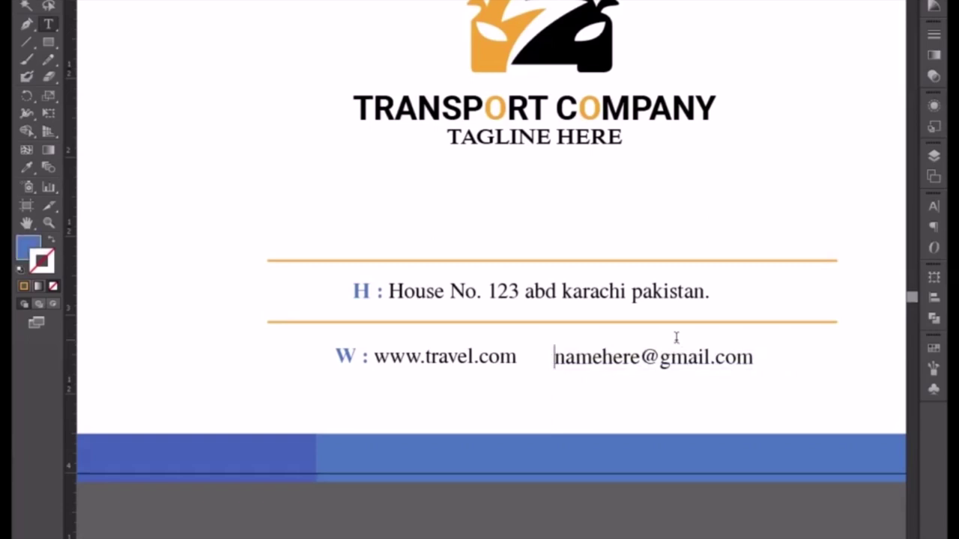
left_click_drag(373, 358, 329, 363)
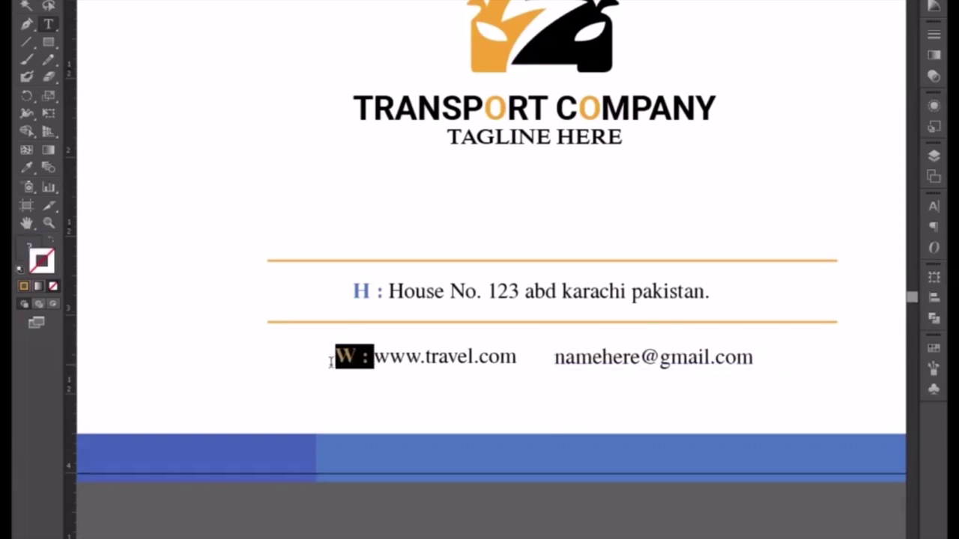
key("BackSpace")
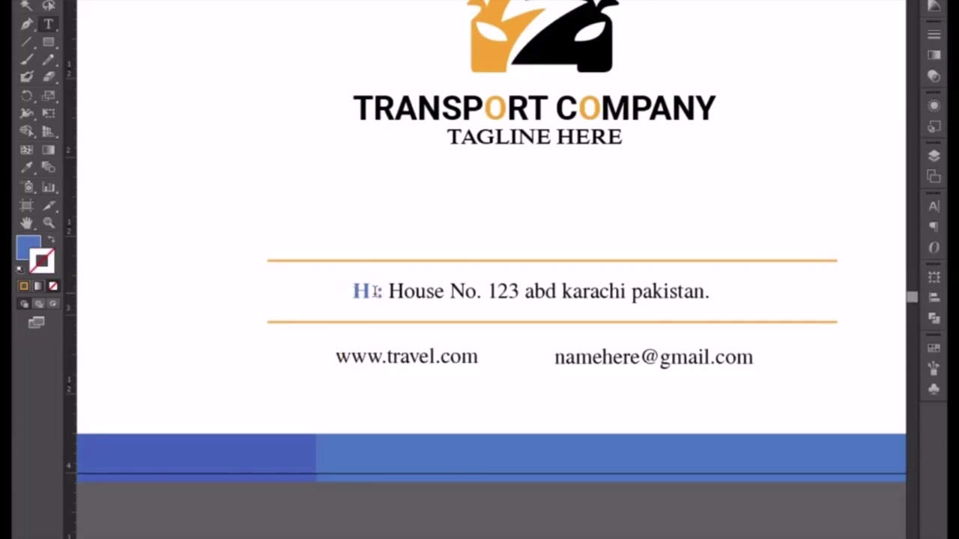
left_click_drag(379, 292, 338, 294)
key("BackSpace")
key("Delete")
key("Delete")
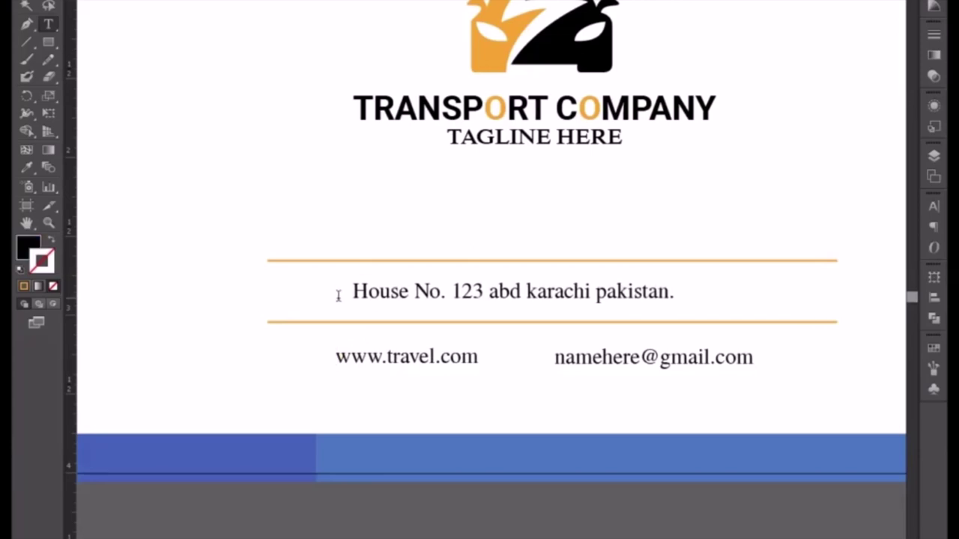
key("Escape")
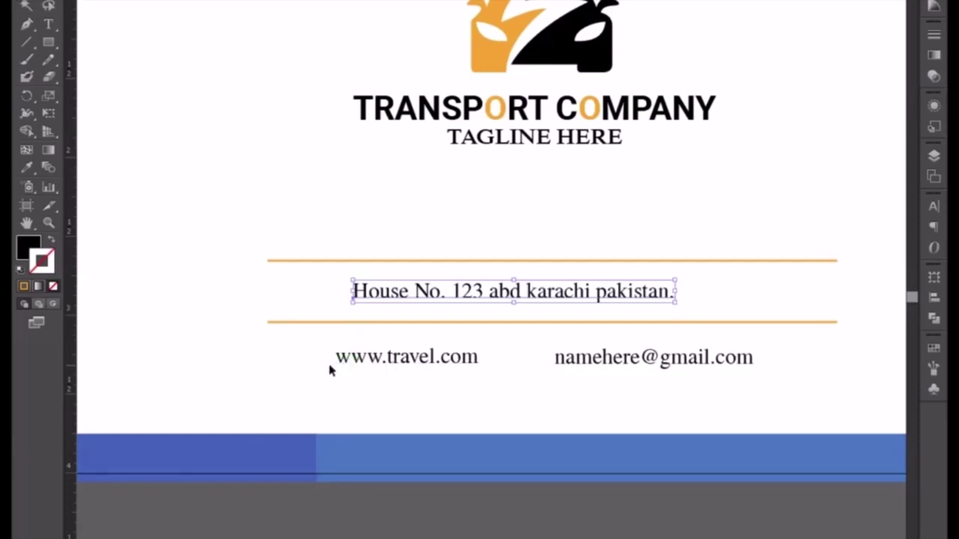
Step: Copy the lower orange line below the web/email row and pull the grid's side edges inward
left_click(274, 322)
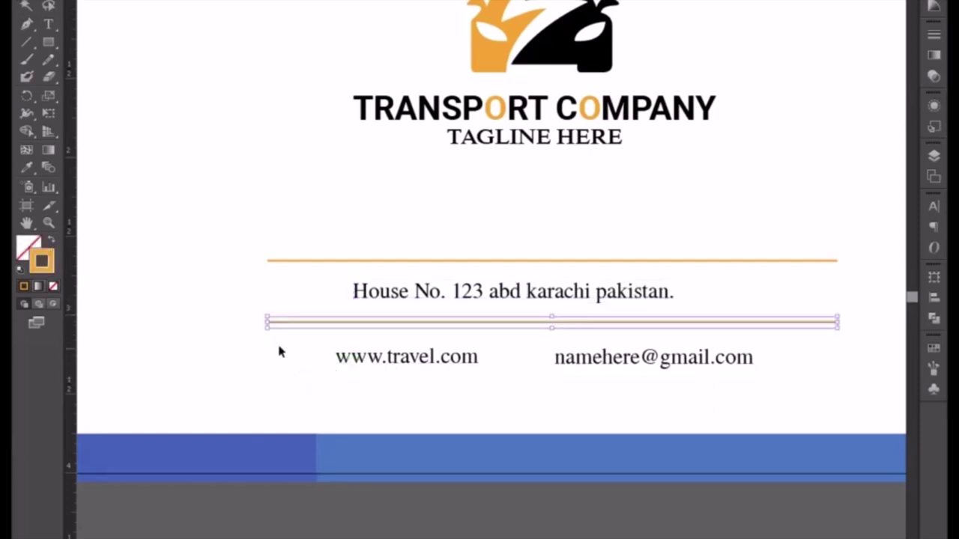
left_click_drag(300, 324, 305, 387)
left_click_drag(236, 224, 296, 395)
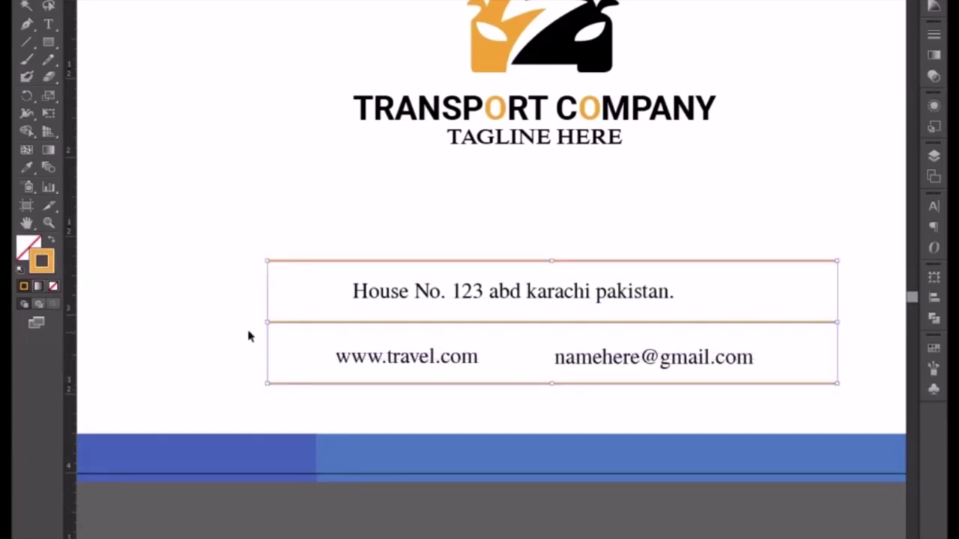
left_click_drag(267, 322, 308, 322)
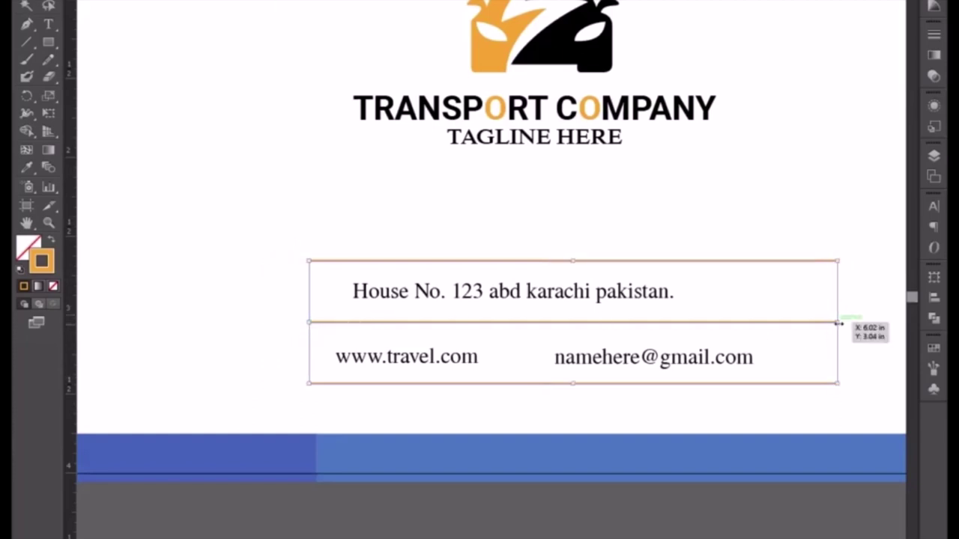
left_click_drag(838, 323, 779, 323)
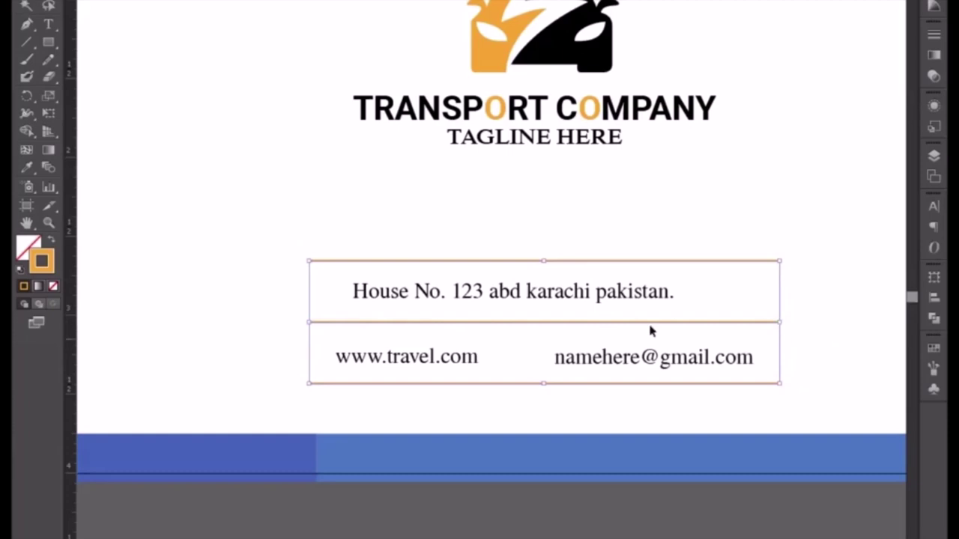
Step: Nudge the address text two steps right to recentre it between the top lines
left_click(600, 297)
key("Right")
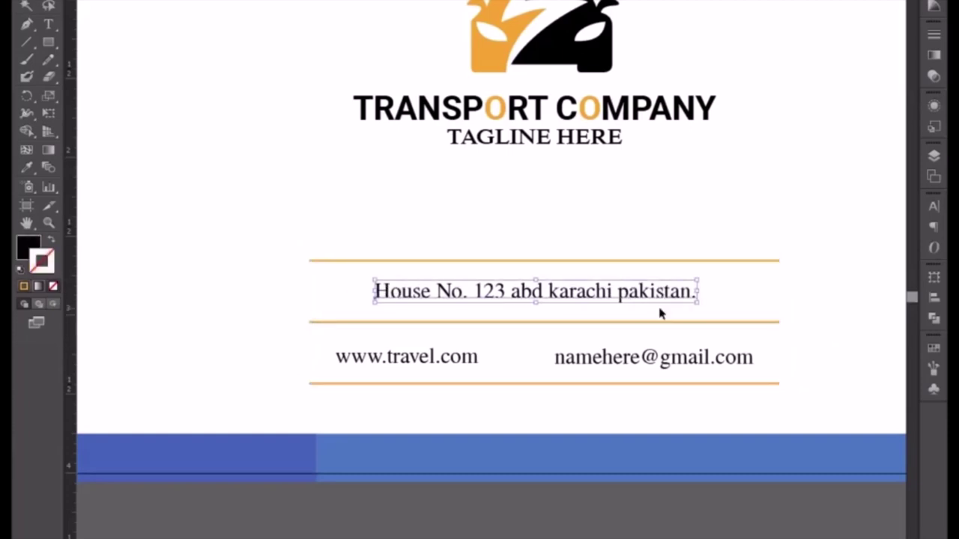
key("Right")
key("Right")
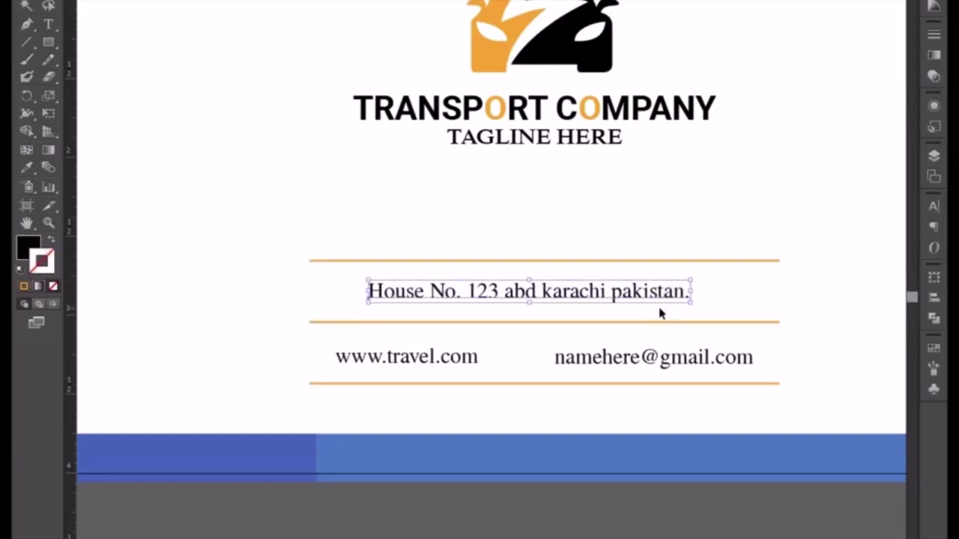
left_click(26, 24)
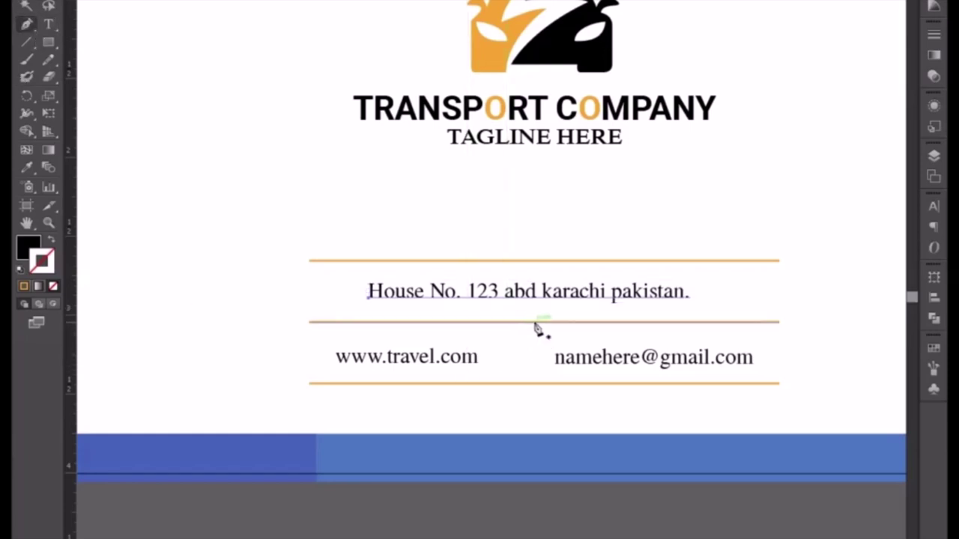
Step: Draw a vertical divider from the middle to the bottom line, styled like the orange lines
key("ctrl+y")
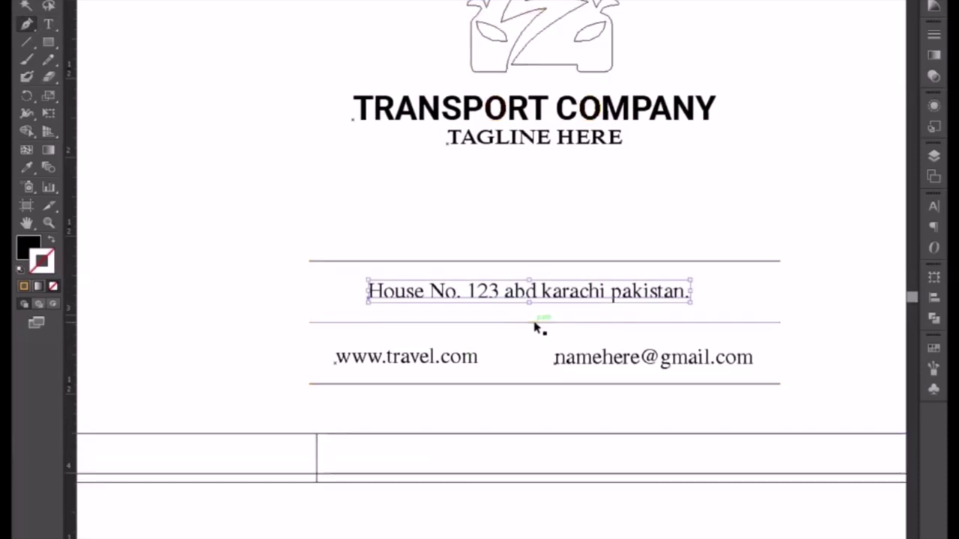
key("ctrl+y")
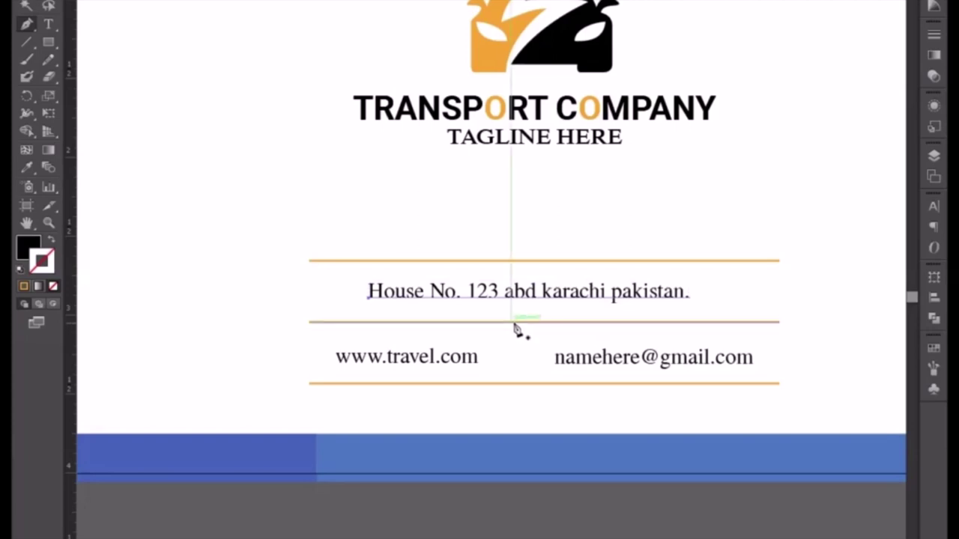
left_click(510, 322)
left_click(511, 383)
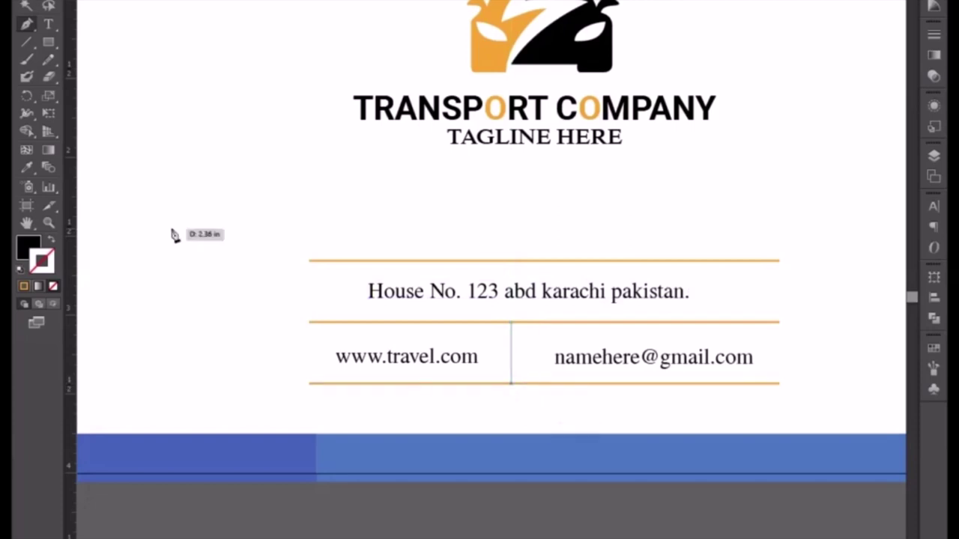
left_click(27, 167)
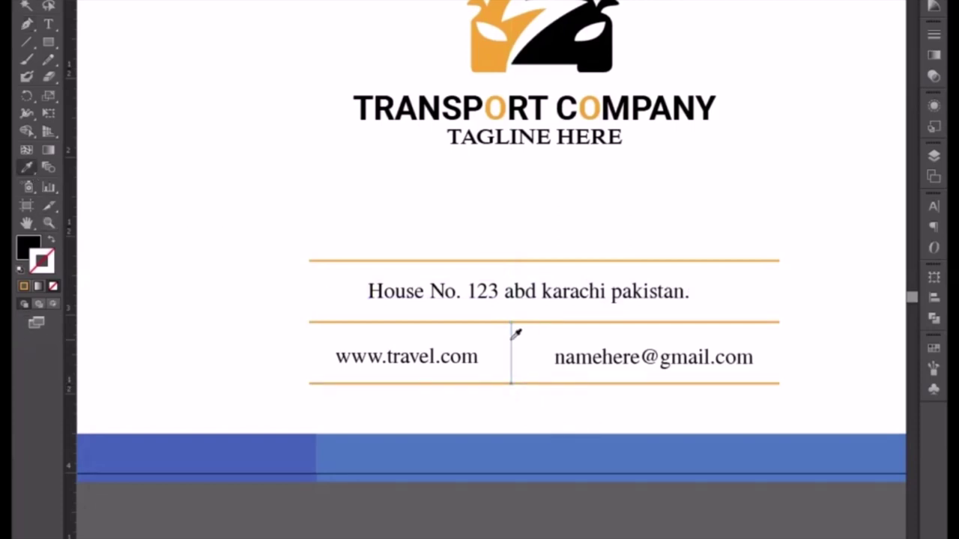
left_click(457, 321)
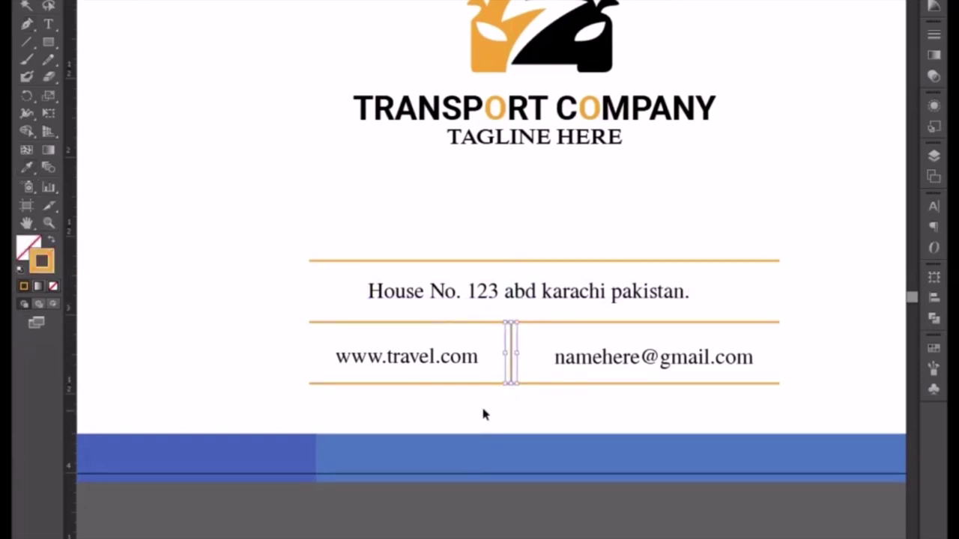
left_click(510, 360)
left_click(515, 362)
Step: Nudge the divider slightly right and delete the blue bottom bar
scroll(515, 361, "down", 2)
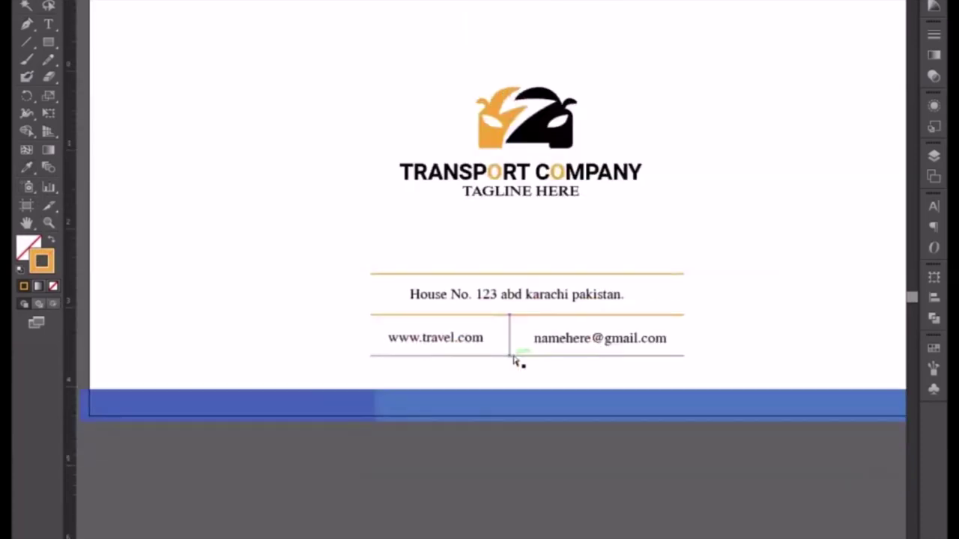
scroll(514, 361, "down", 1)
key("Right")
key("Right")
key("Right")
key("Right")
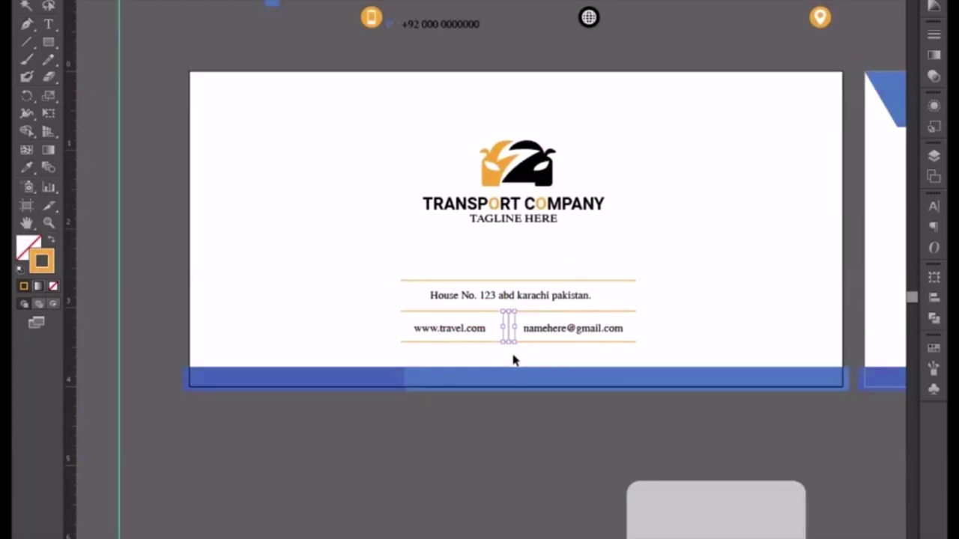
left_click(540, 435)
left_click_drag(399, 385, 385, 382)
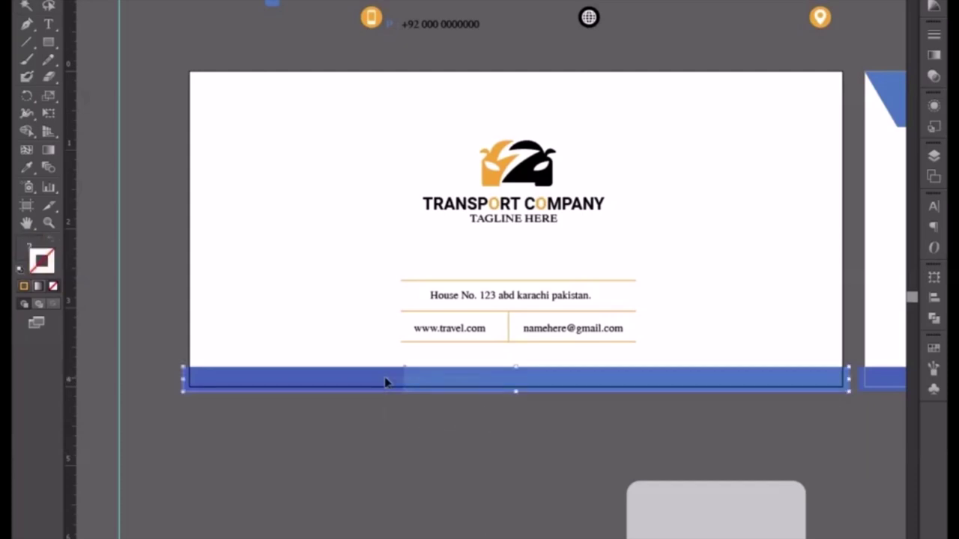
key("Delete")
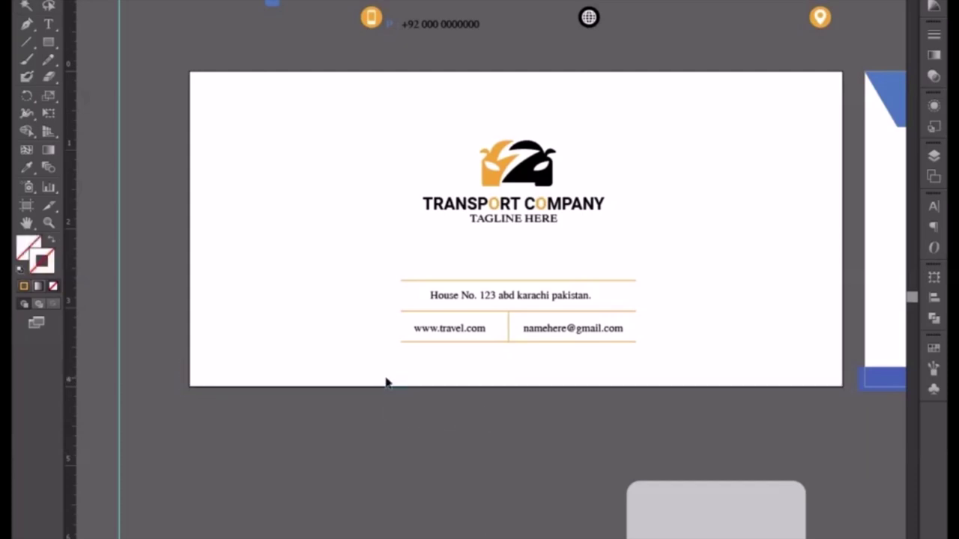
Step: Draw a card-sized rectangle and make it a black outline sampled from the logo
left_click(48, 42)
left_click_drag(189, 70, 842, 386)
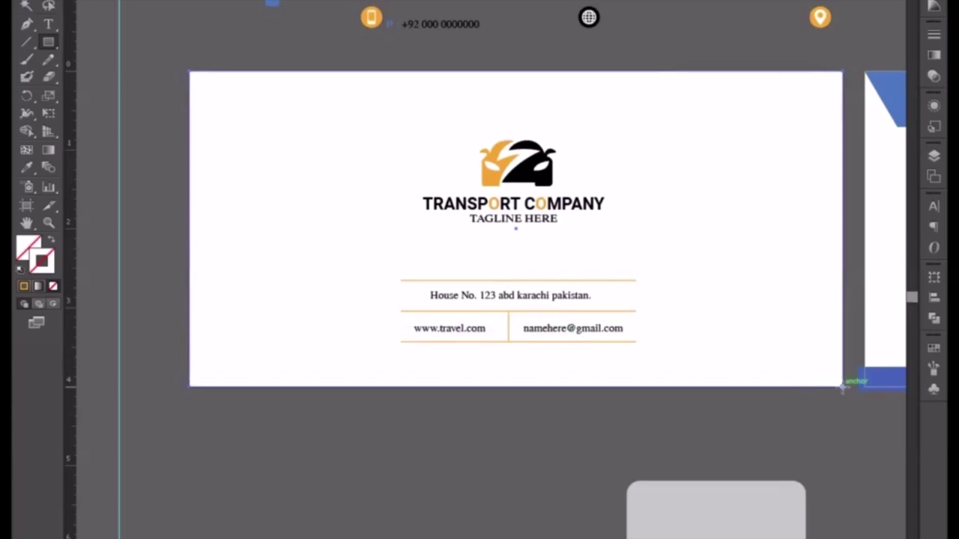
left_click(27, 168)
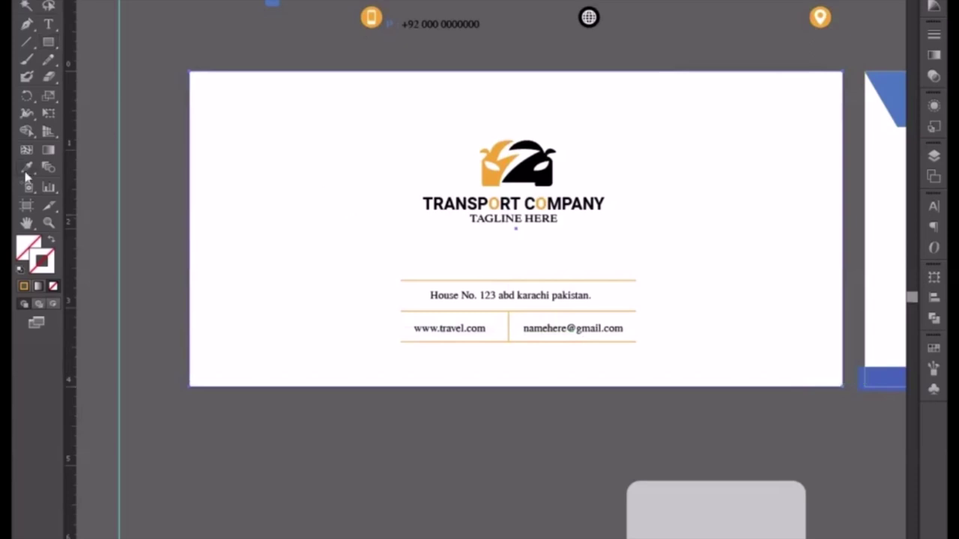
left_click(540, 181)
left_click(26, 6)
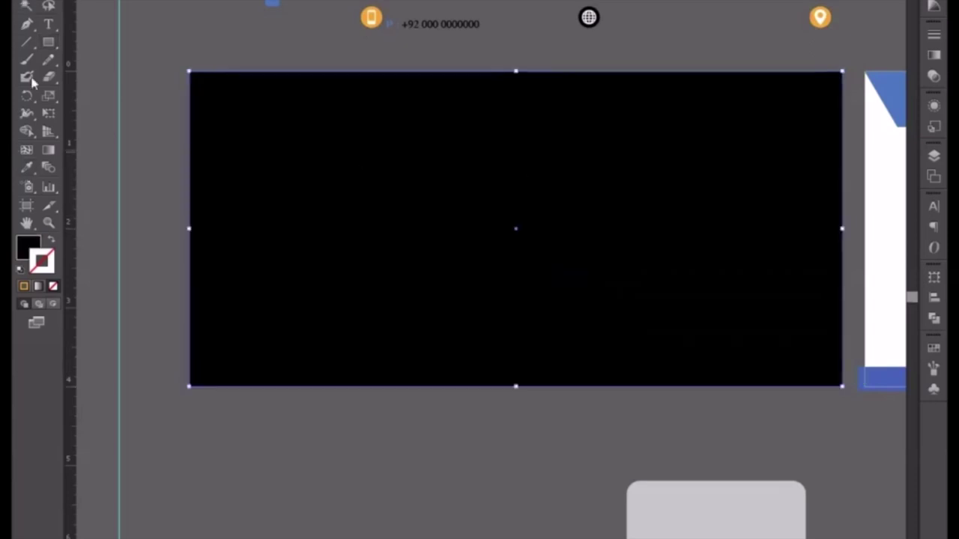
left_click(52, 239)
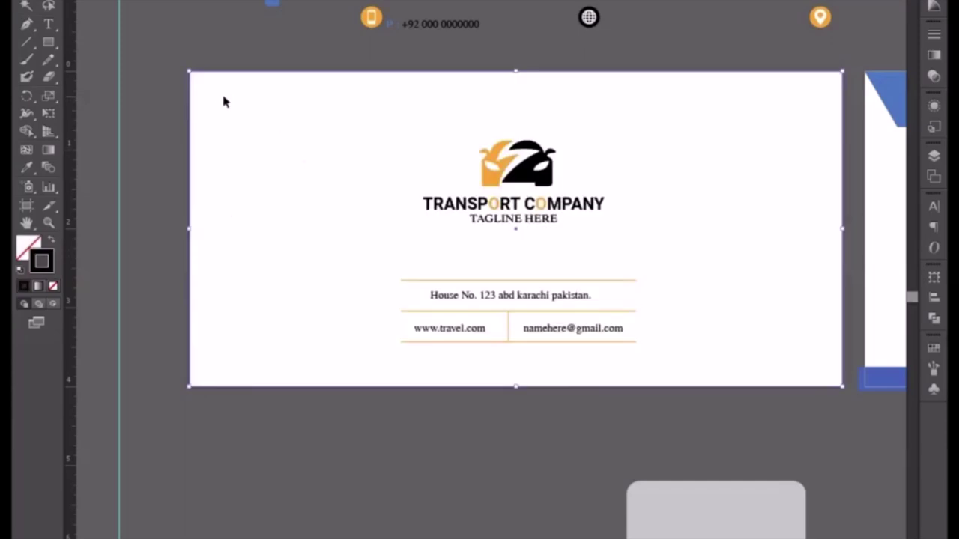
Step: Scale the black border inward from its corner so it sits inset from the card edge
left_click_drag(190, 72, 197, 82)
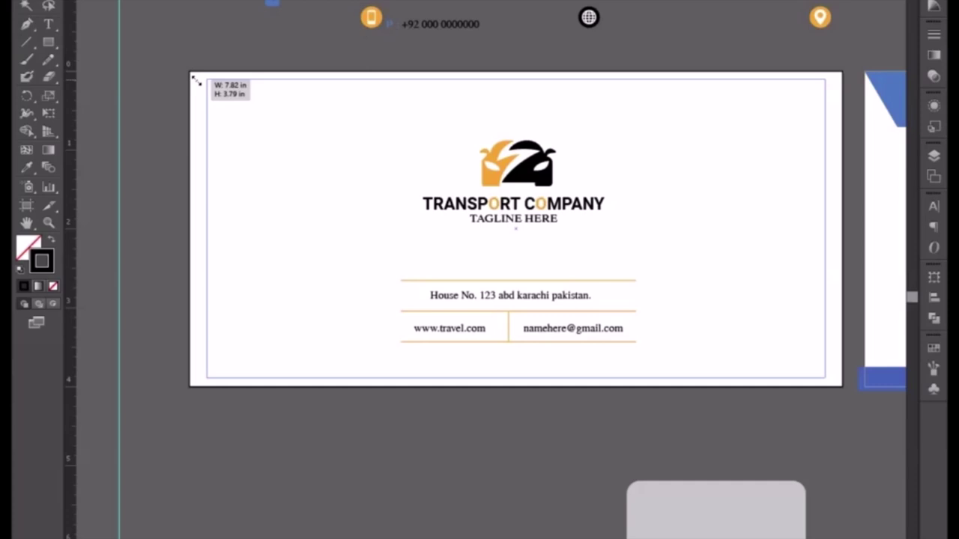
left_click_drag(197, 82, 197, 85)
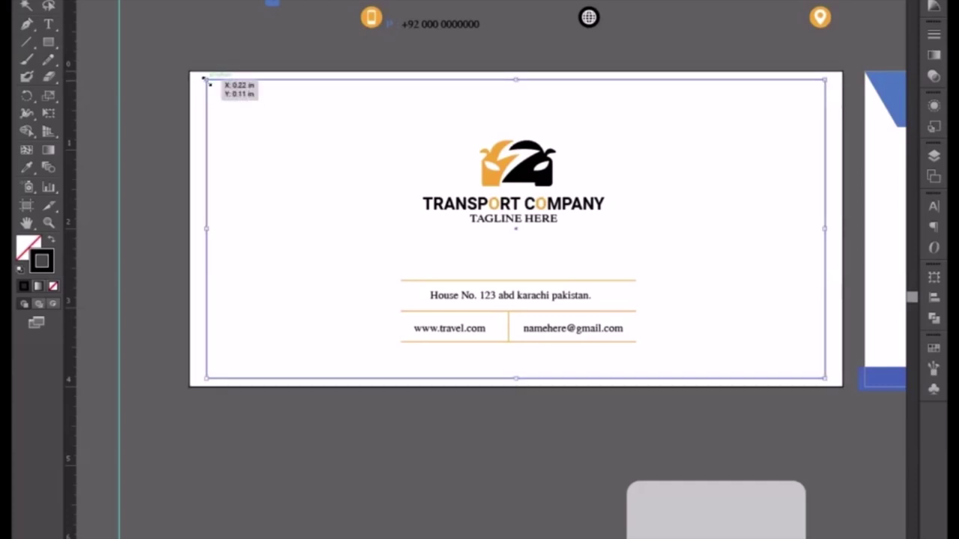
left_click_drag(205, 78, 216, 84)
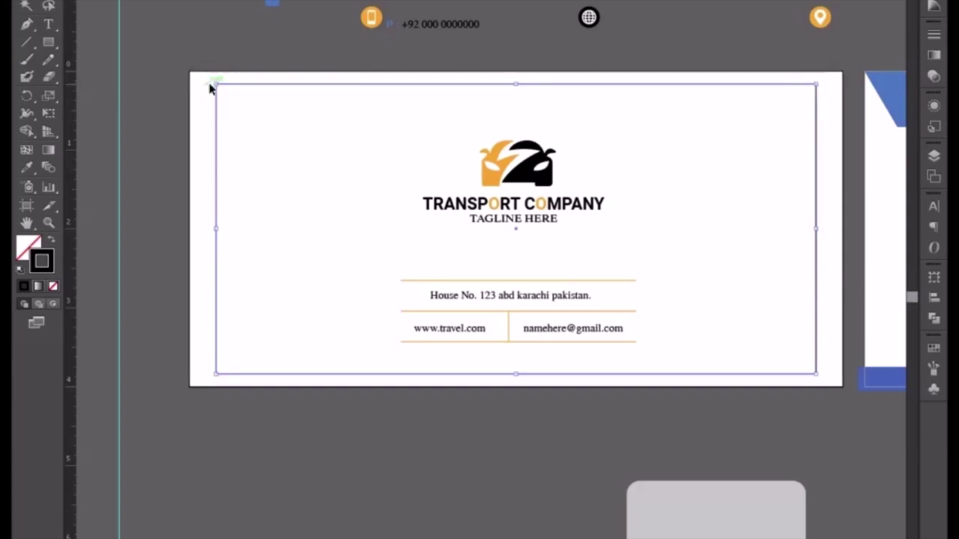
left_click(186, 189)
scroll(411, 203, "up", 2)
scroll(411, 203, "up", 2)
Step: Draw a narrow solid black spacer rectangle with no outline at the envelope's left edge
scroll(411, 203, "up", 2)
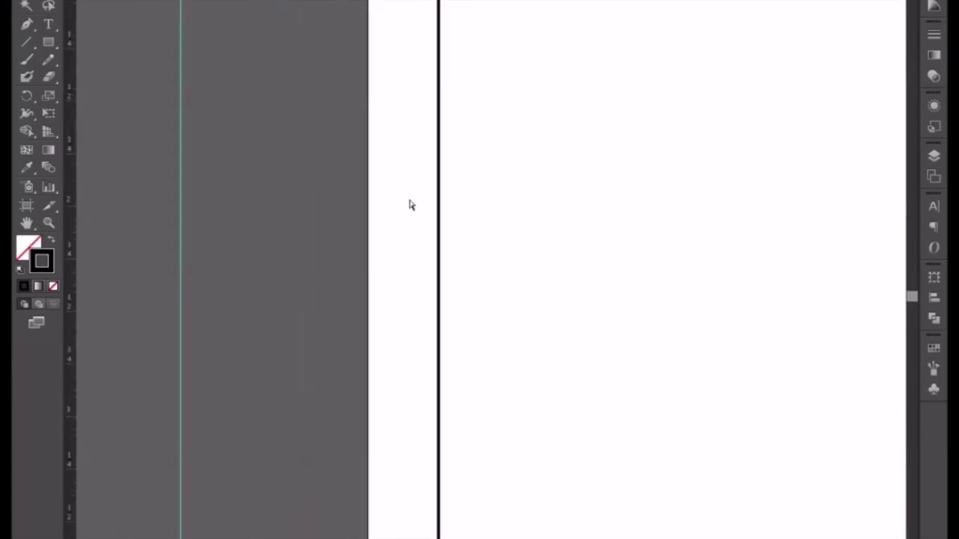
scroll(411, 204, "up", 1)
left_click(48, 42)
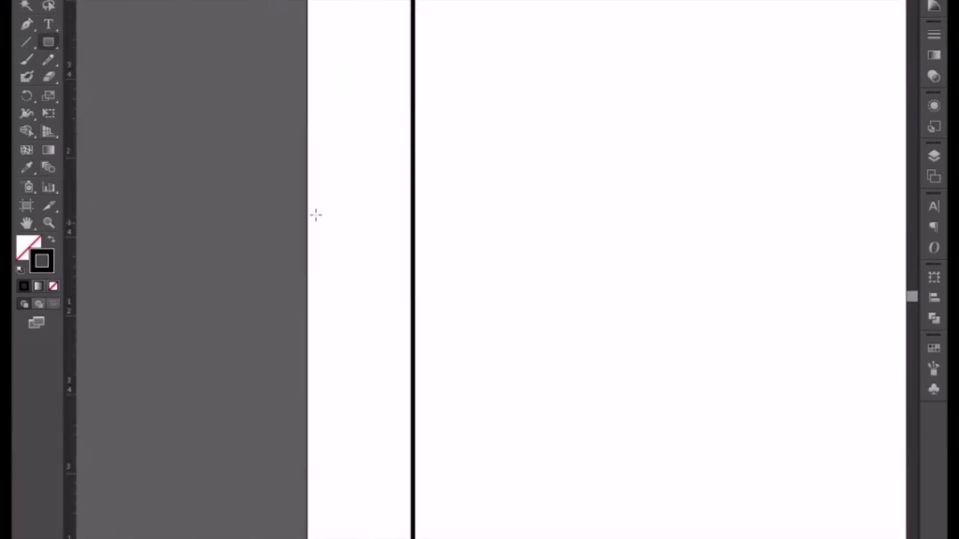
left_click_drag(309, 199, 412, 457)
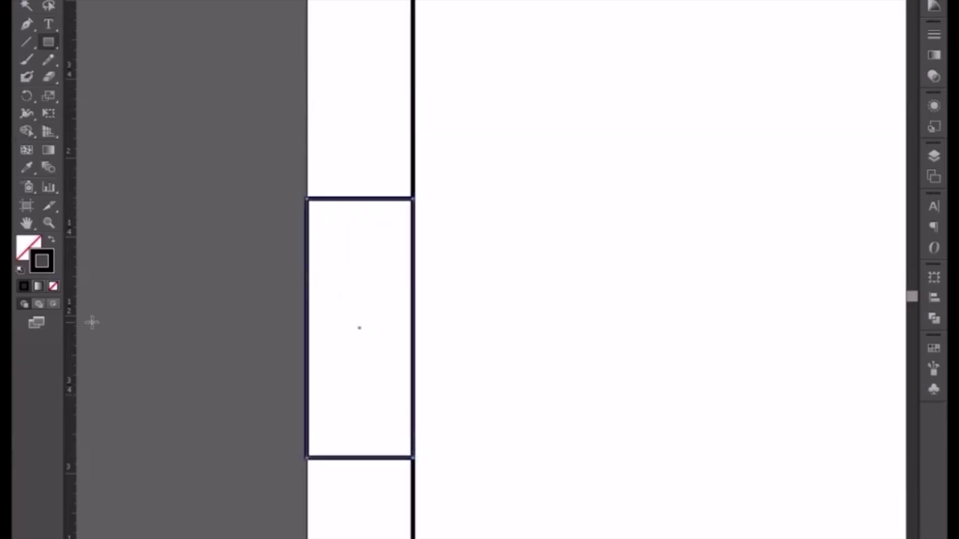
left_click(50, 240)
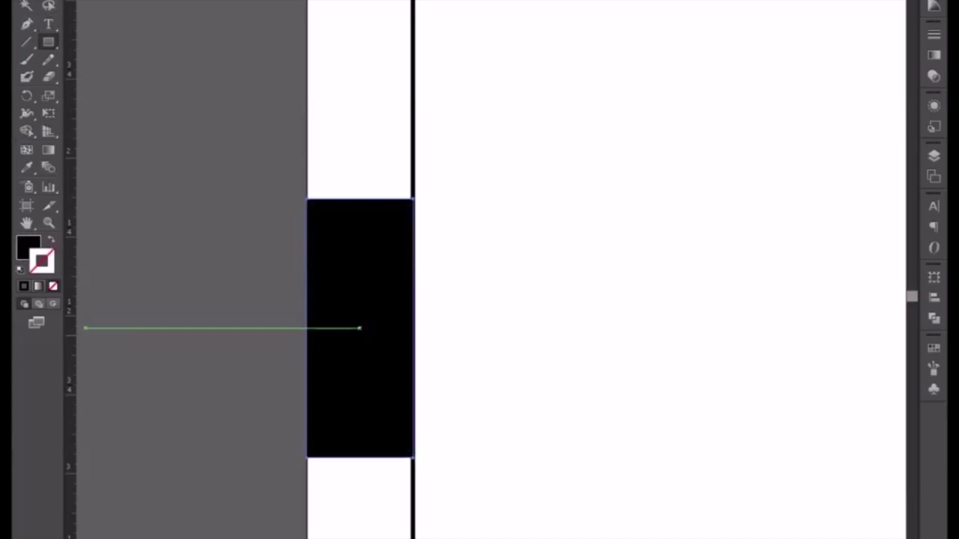
left_click(26, 6)
Step: Stretch and rotate the black spacer into a horizontal bar in the top margin
key("ctrl+minus")
key("ctrl+minus")
left_click_drag(358, 131, 244, 402)
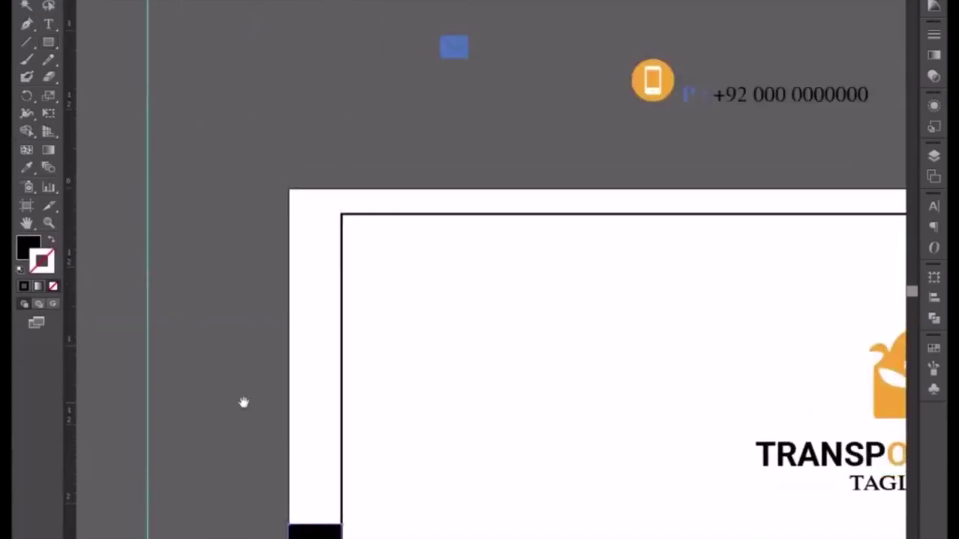
left_click_drag(315, 526, 339, 127)
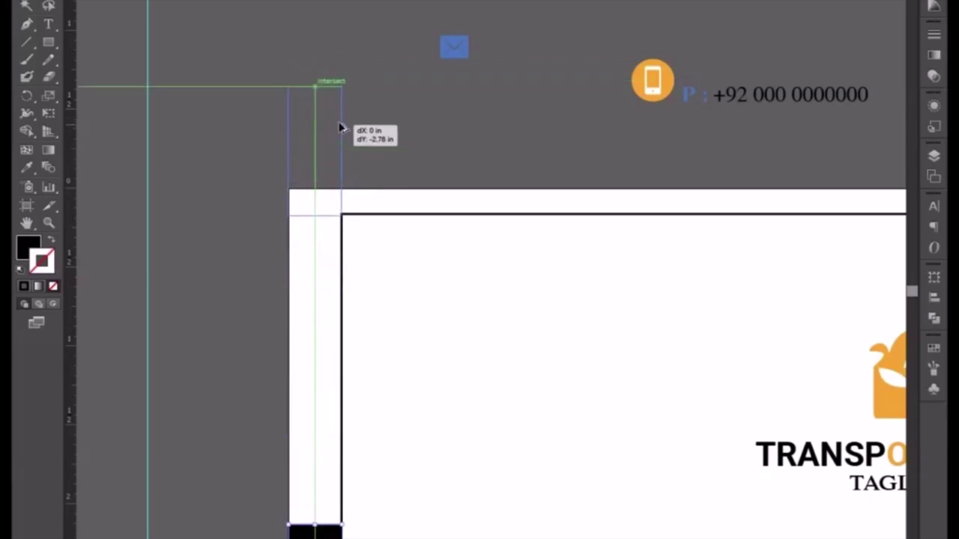
left_click_drag(339, 128, 341, 124)
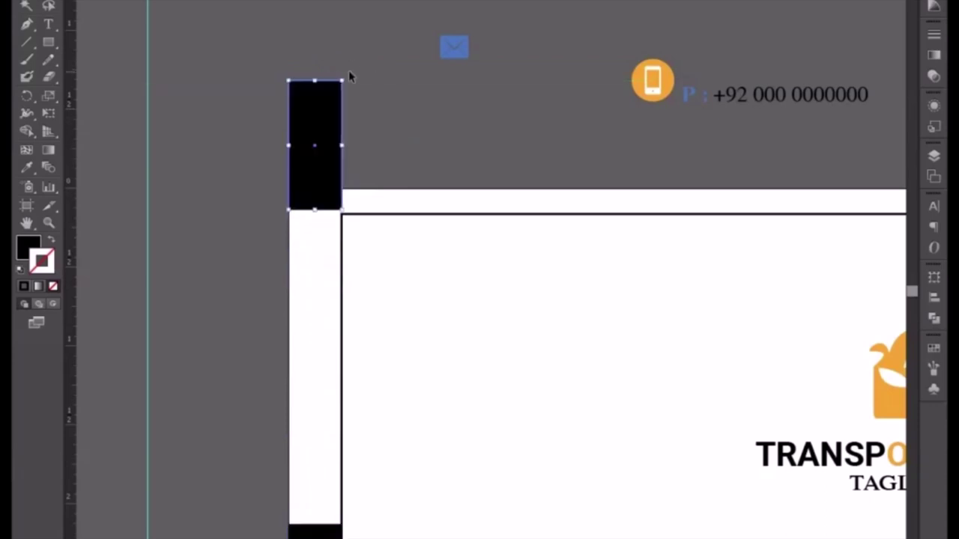
left_click_drag(351, 78, 407, 213)
key("ctrl+equal")
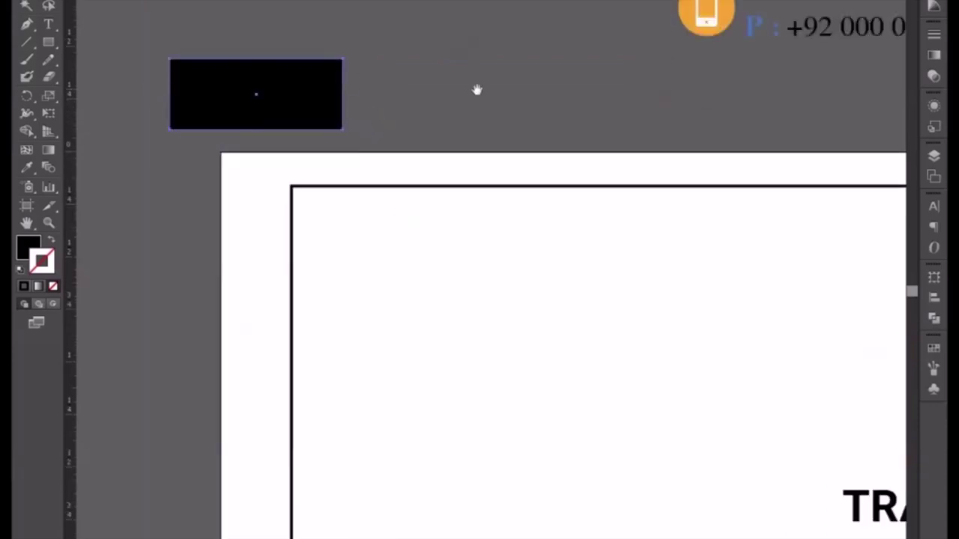
left_click_drag(477, 90, 400, 244)
mouse_move(205, 270)
left_mouse_down()
mouse_move(462, 274)
mouse_move(474, 355)
left_mouse_up()
Step: Snap the border's top edge to the black bar's lower edge
left_click(569, 340)
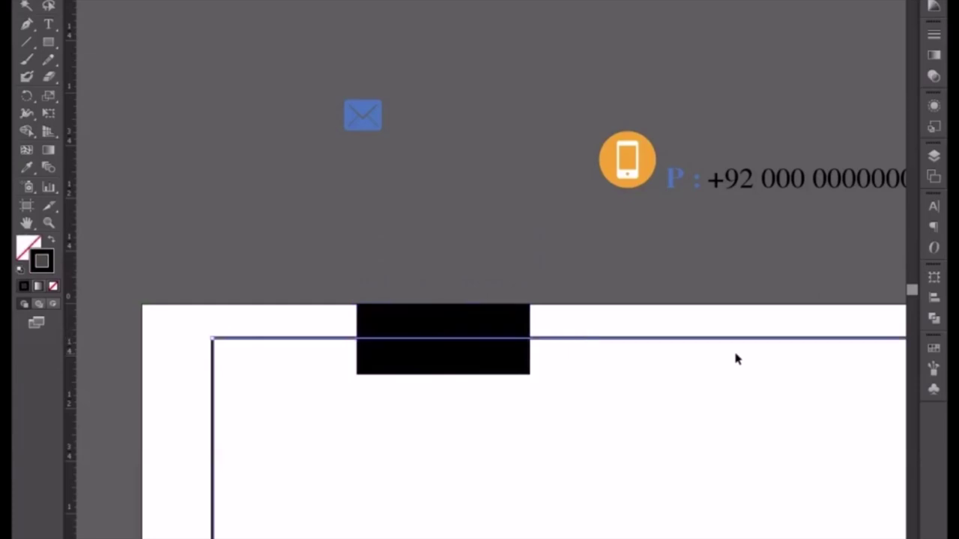
scroll(735, 352, "right", 5)
scroll(671, 283, "down", 2)
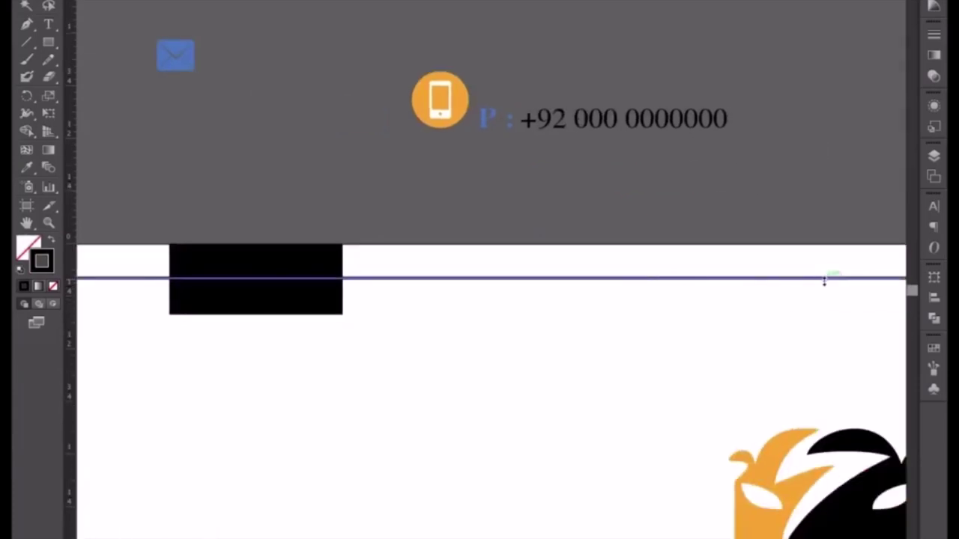
left_click_drag(824, 282, 830, 317)
scroll(293, 411, "down", 3)
scroll(583, 259, "left", 5)
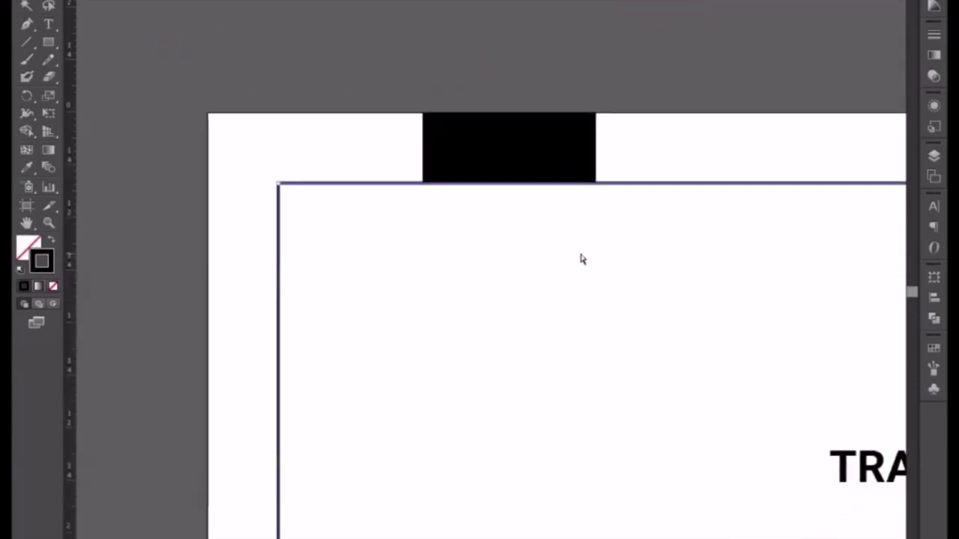
scroll(581, 259, "down", 2)
scroll(561, 331, "down", 2)
scroll(524, 225, "down", 3)
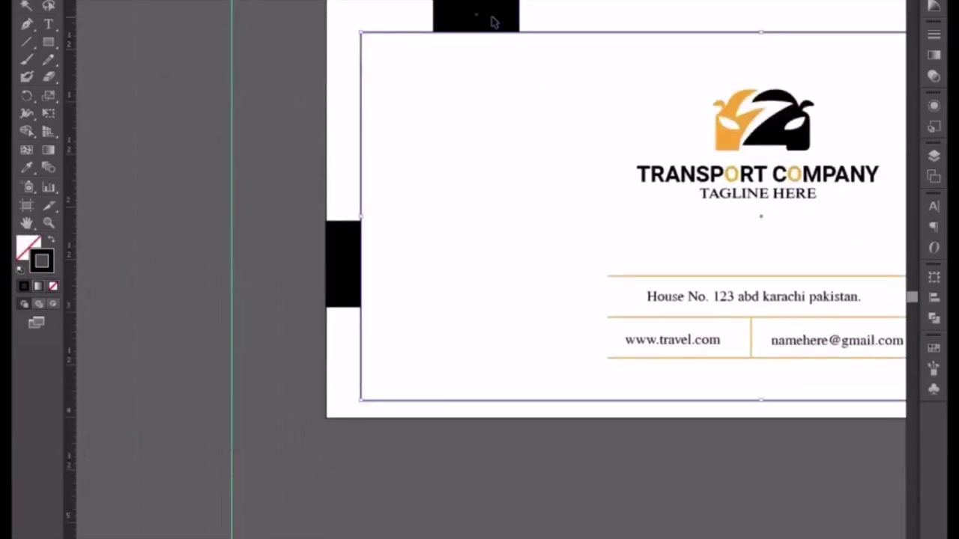
Step: Copy the black bar to the bottom edge and raise the border's bottom to meet it
left_click_drag(492, 22, 517, 408)
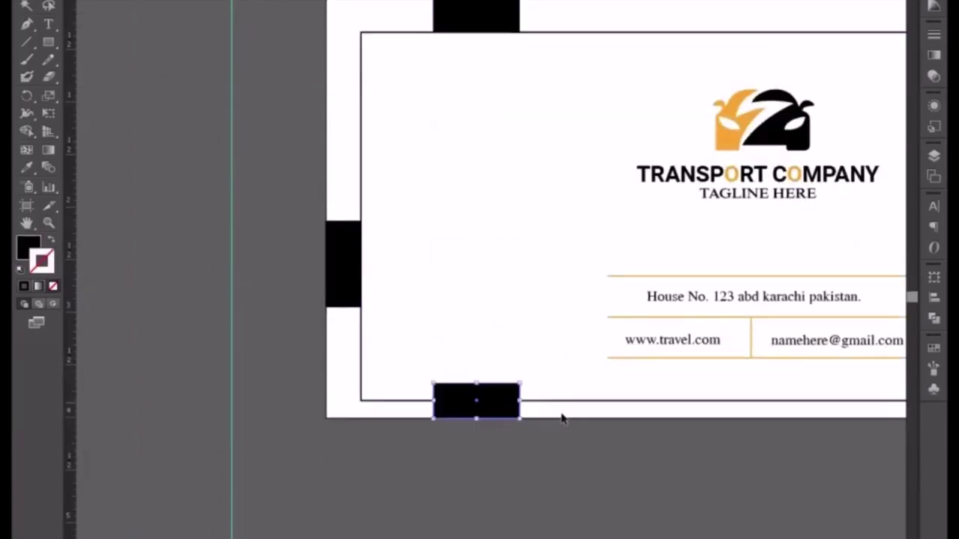
left_click(584, 402)
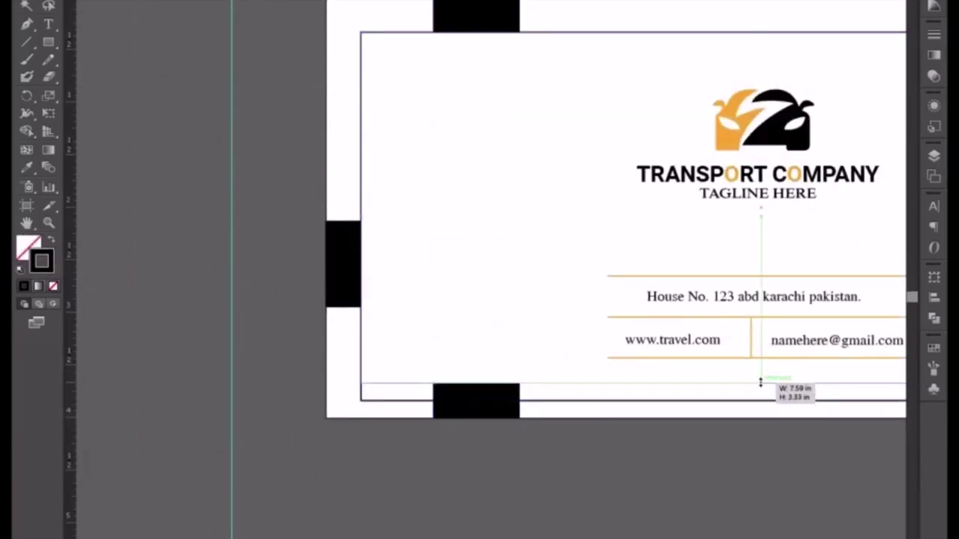
left_click_drag(761, 402, 761, 382)
left_click_drag(589, 428, 388, 408)
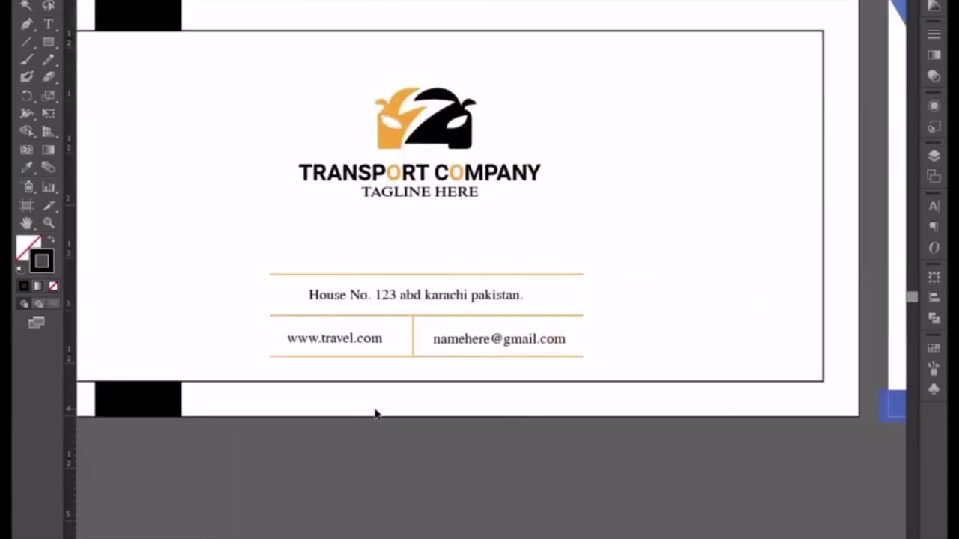
Step: Delete the left, bottom and top black spacer blocks
key("ctrl+minus")
left_click(126, 272)
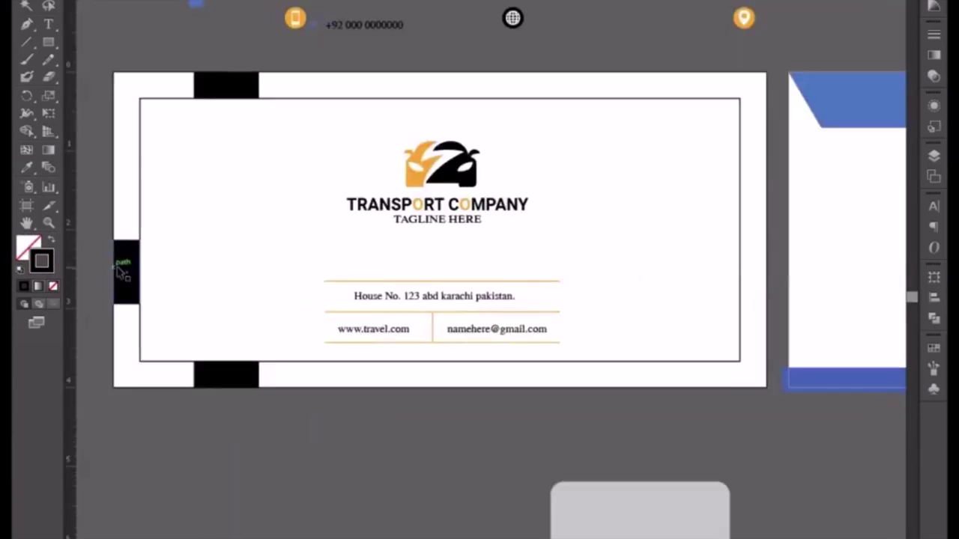
left_click(213, 372, "shift")
left_click(232, 87, "shift")
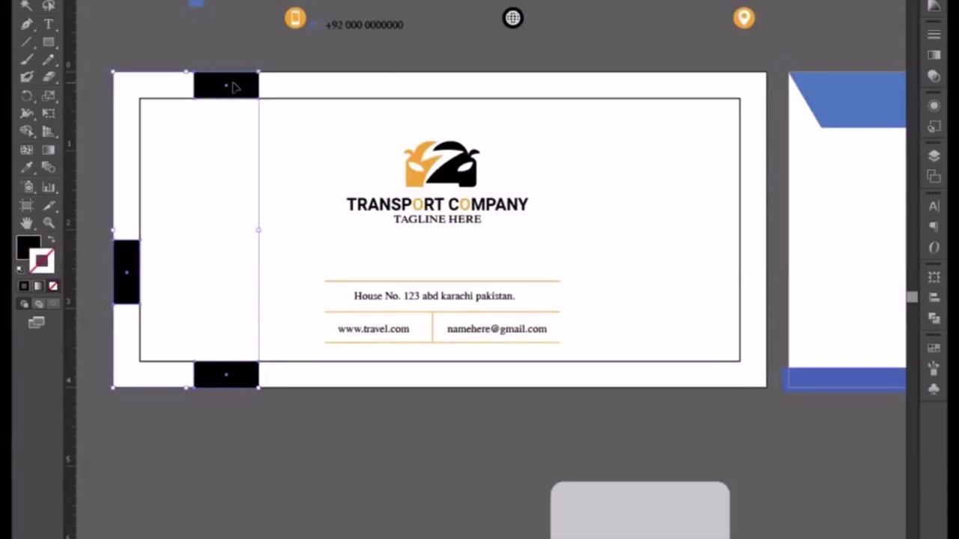
key("Delete")
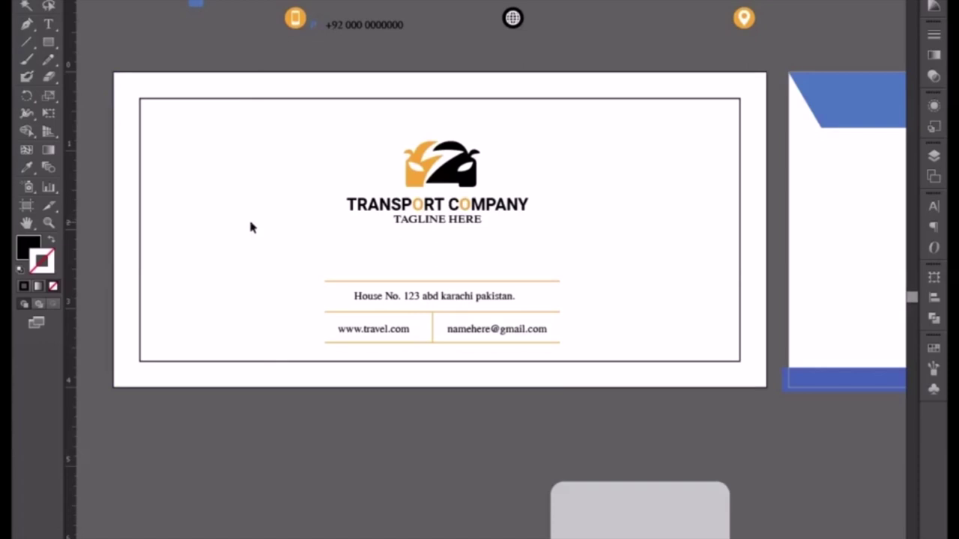
Step: Nudge the Transport Company logo and title group two steps right over the grid
key("ctrl+minus")
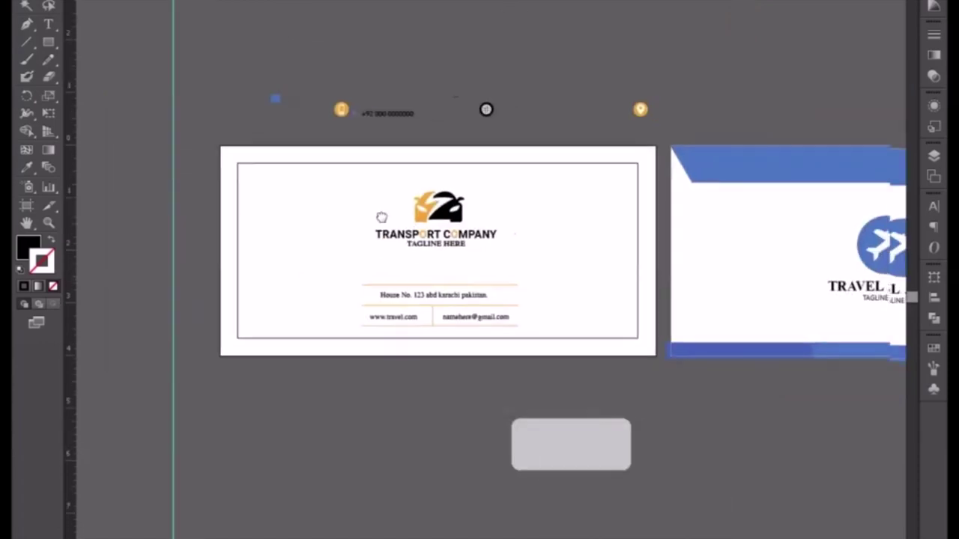
left_click_drag(382, 217, 246, 195)
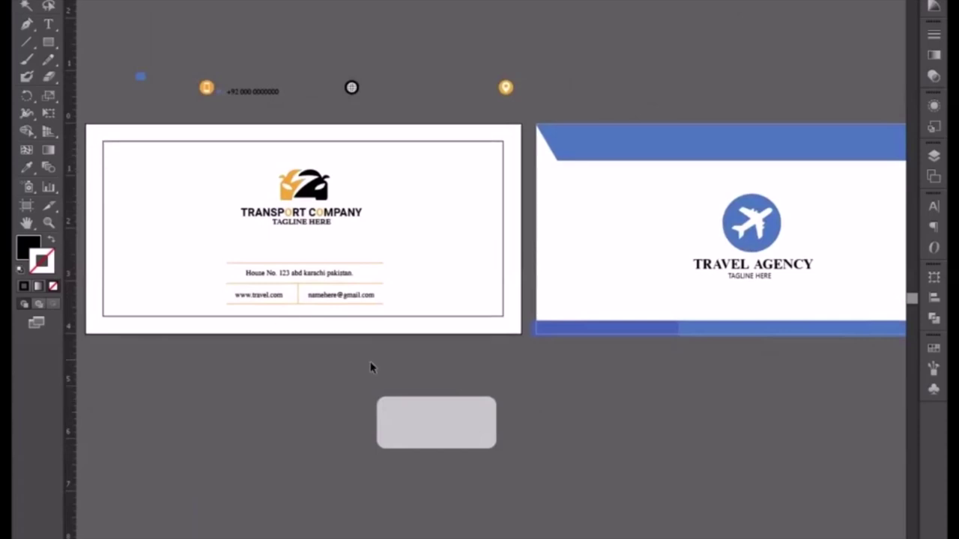
left_click_drag(214, 256, 400, 315)
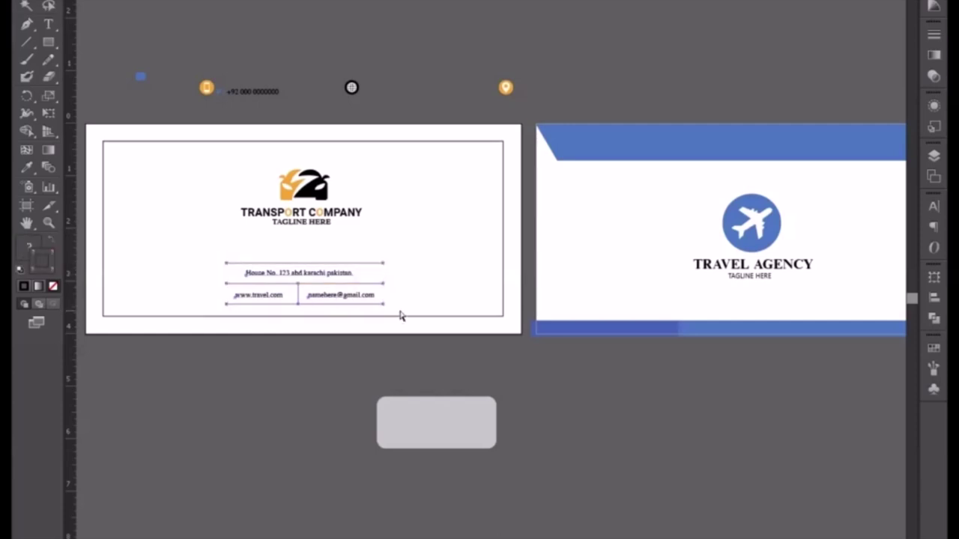
left_click(306, 221)
key("Right")
key("Right")
key("Right")
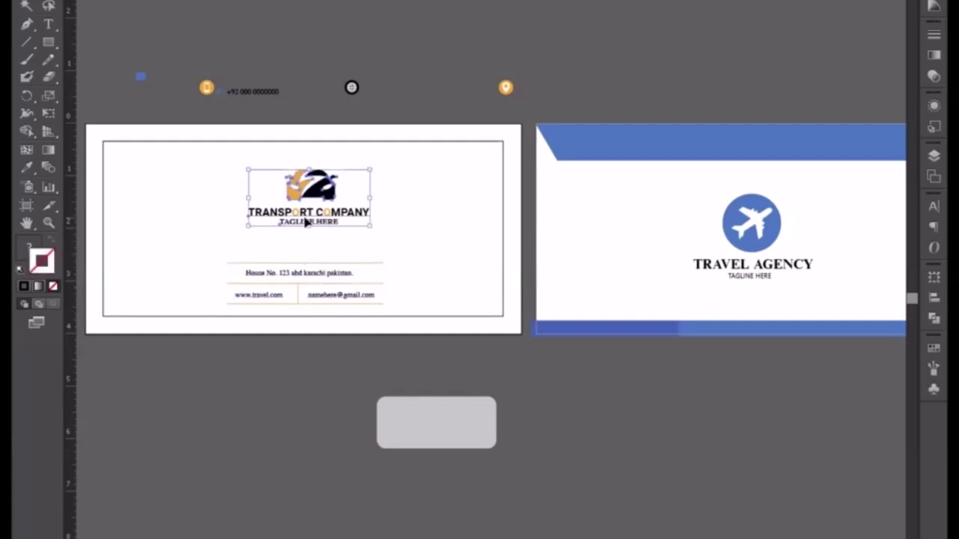
key("Right")
key("Right")
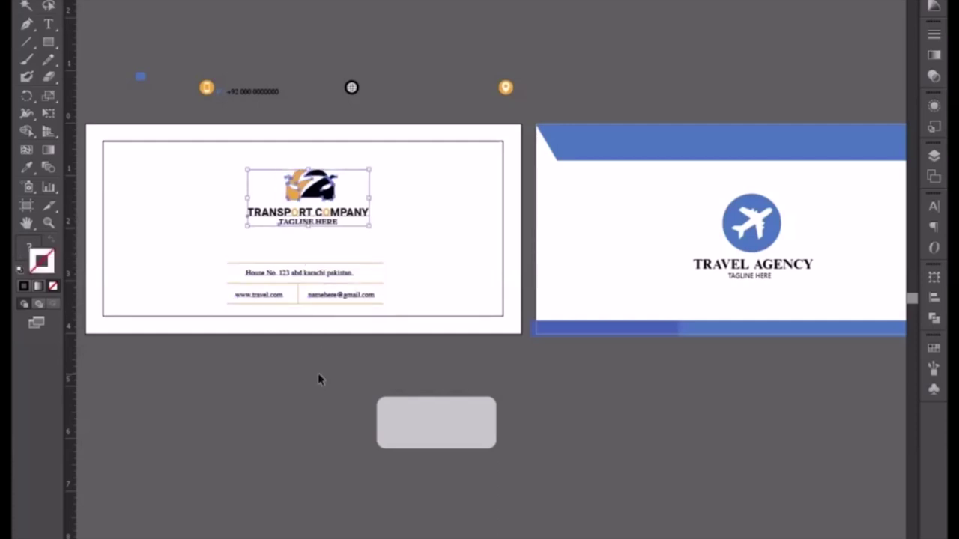
left_click(318, 376)
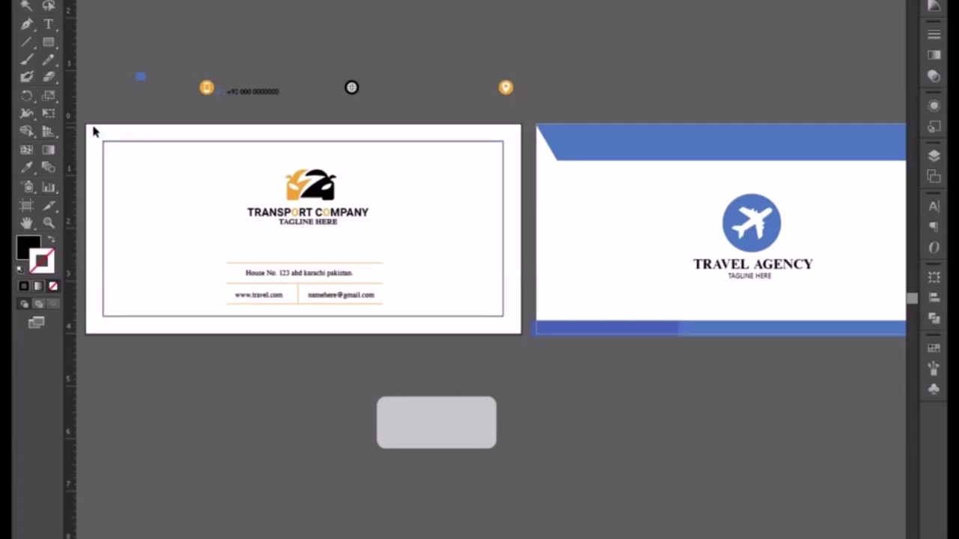
key("ctrl+minus")
Step: Draw a rectangle over the Transport Company card and arrange it behind the logo and text
left_click_drag(272, 167, 205, 154)
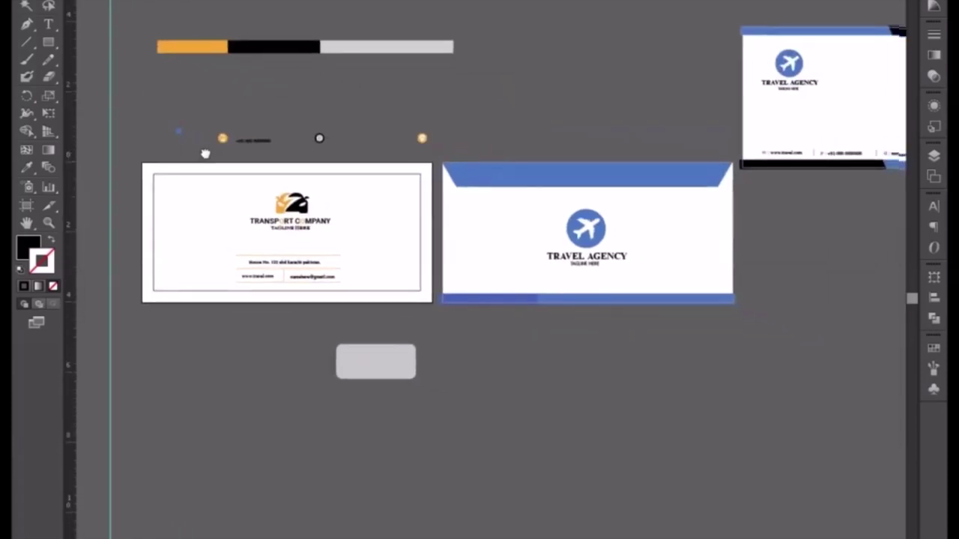
left_click(48, 42)
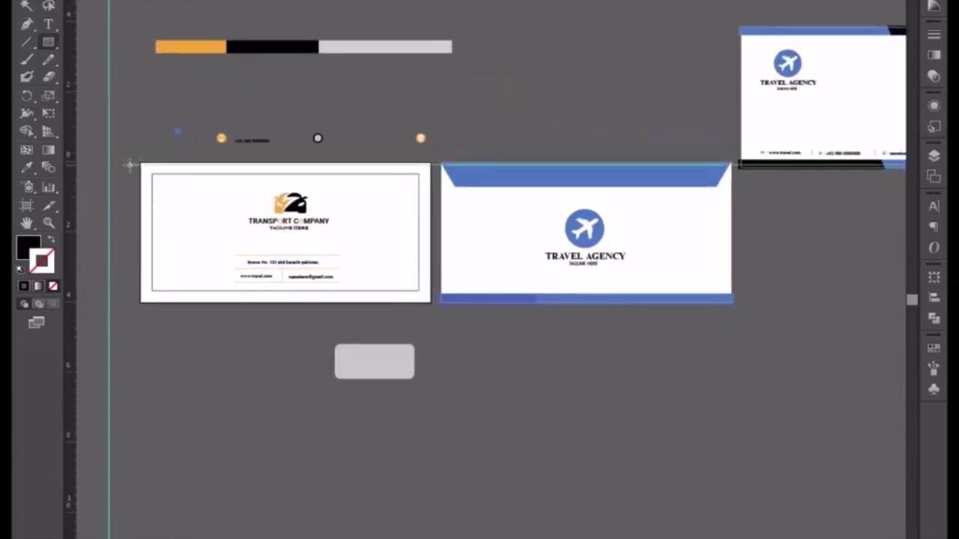
mouse_move(141, 164)
left_mouse_down()
mouse_move(423, 288)
mouse_move(431, 303)
left_mouse_up()
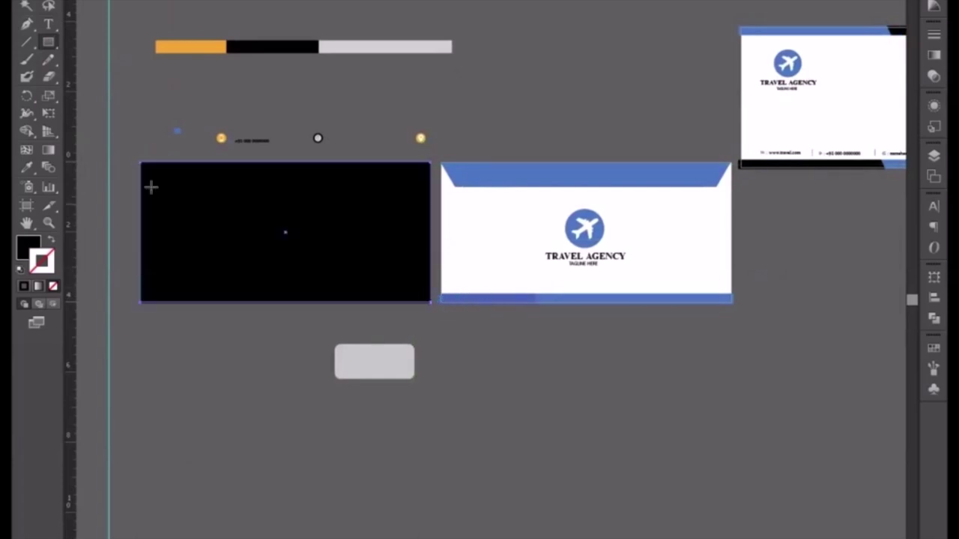
key("v")
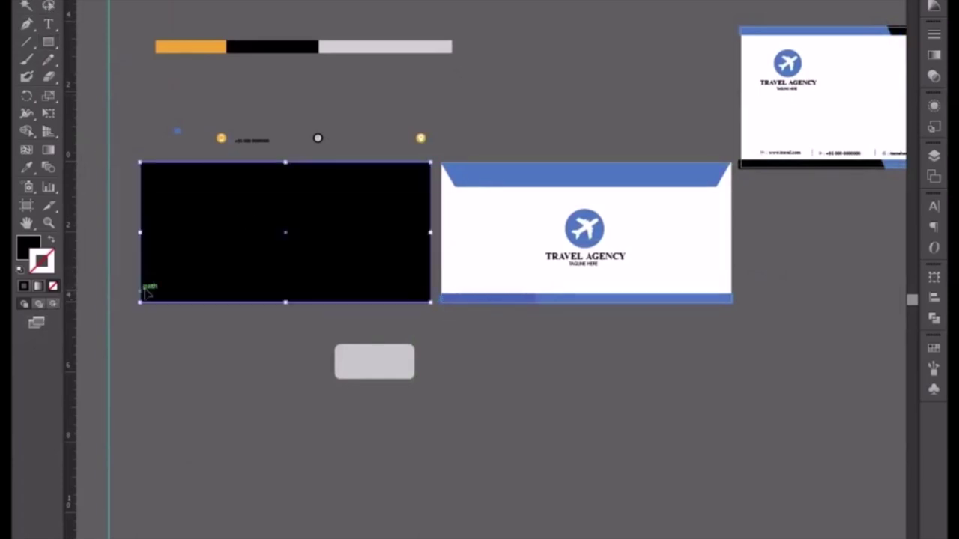
key("ctrl+shift+bracketleft")
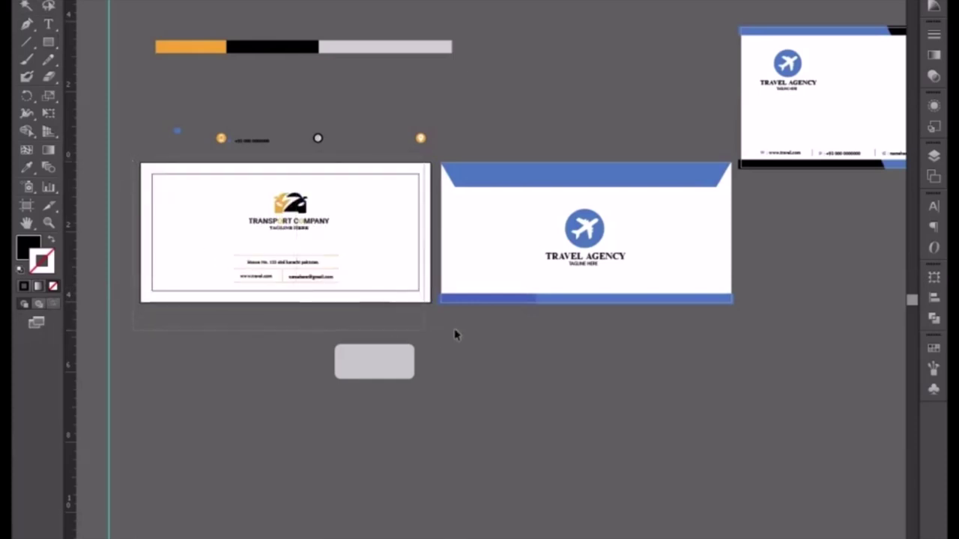
key("ctrl+z")
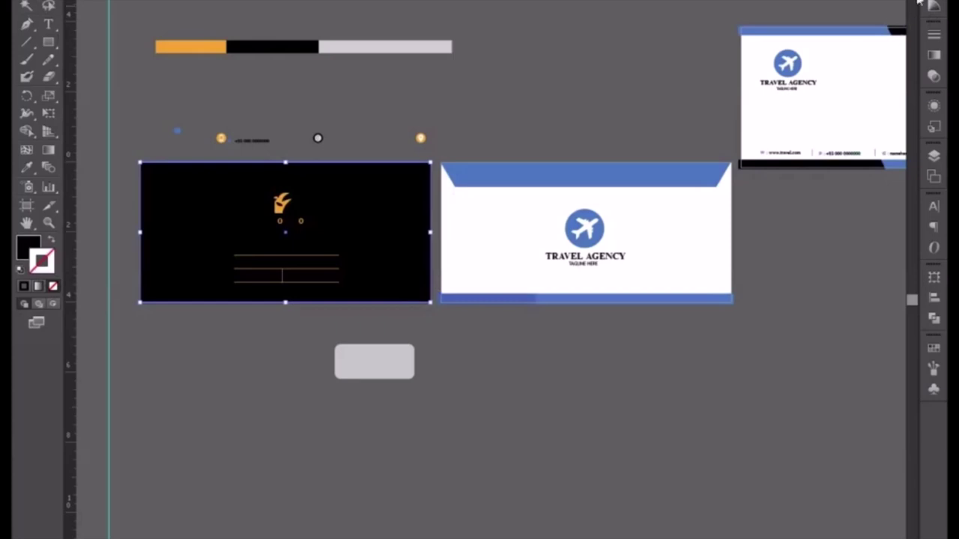
Step: Give the background rectangle a purple fill with no stroke
left_click(855, 9)
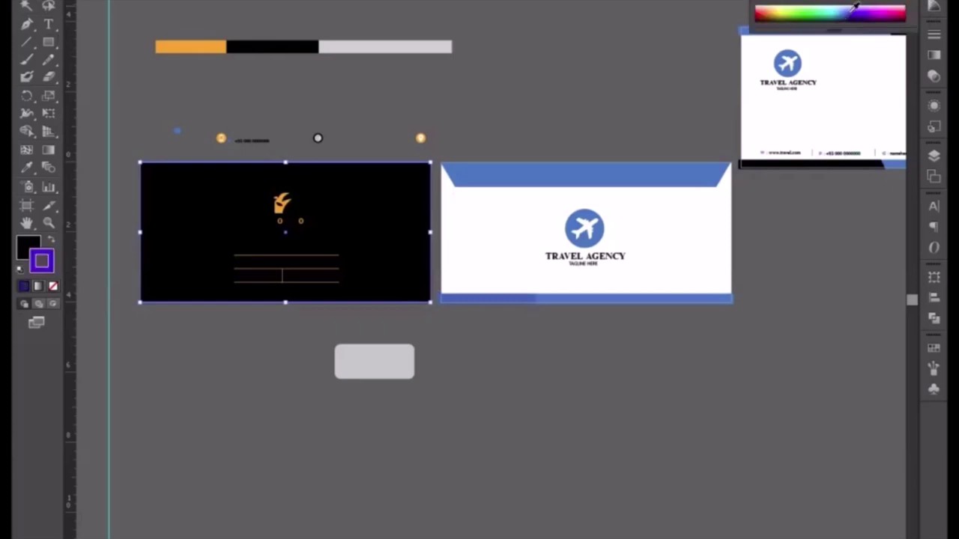
left_click(51, 240)
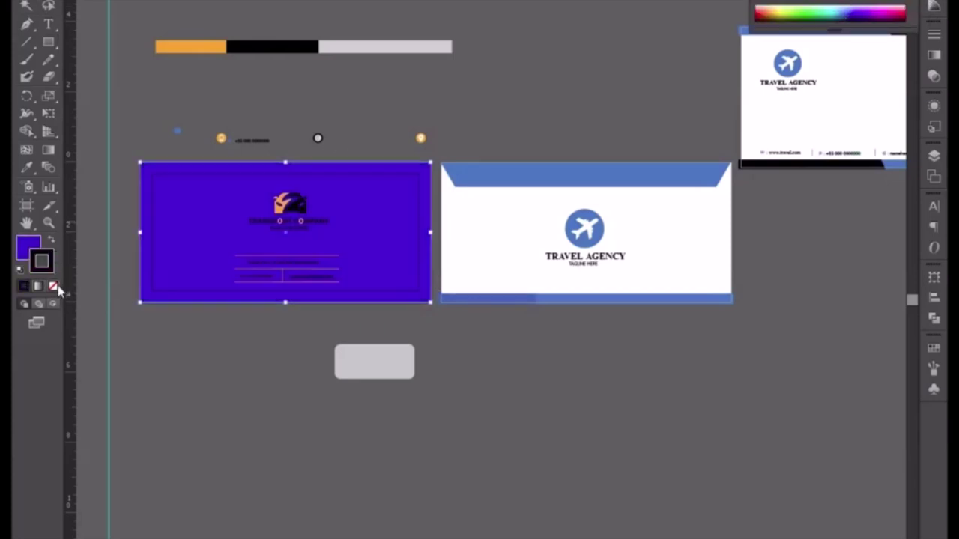
left_click(55, 287)
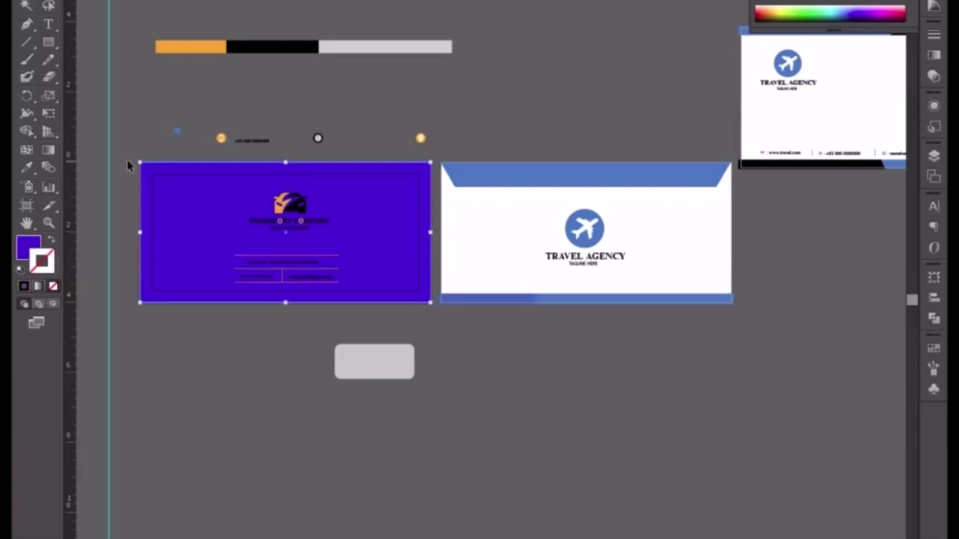
left_click(129, 166)
left_click(596, 299)
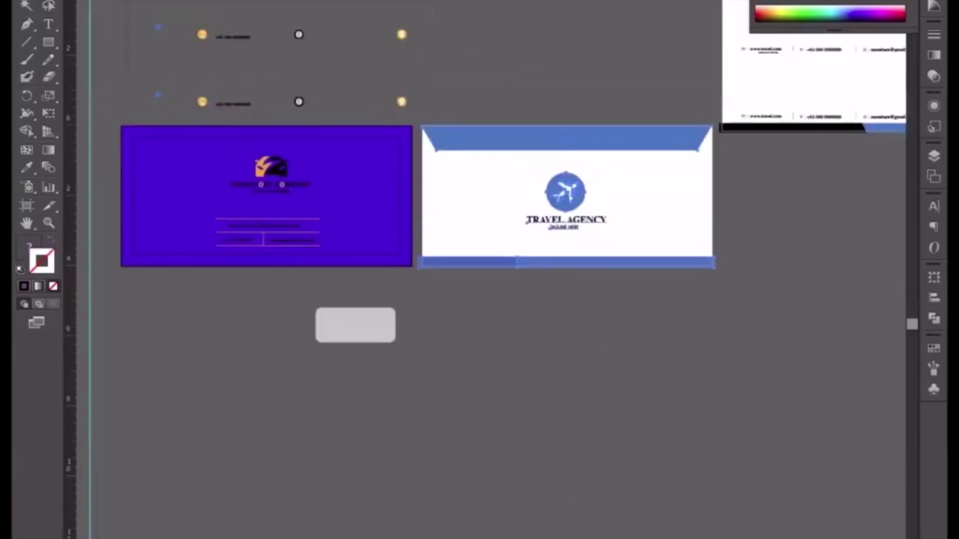
Step: Delete the Travel Agency artwork and duplicate the purple card onto that artboard
key("Delete")
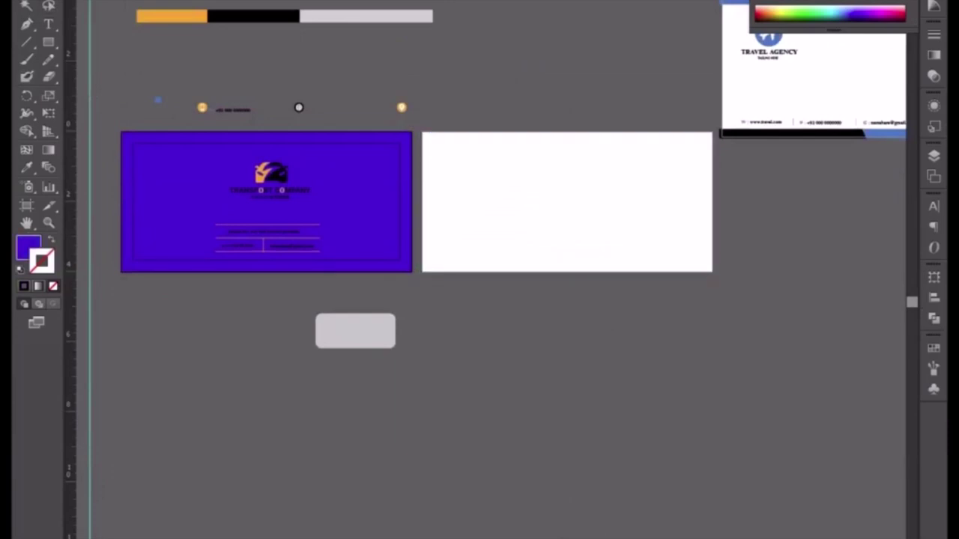
left_click_drag(107, 132, 335, 280)
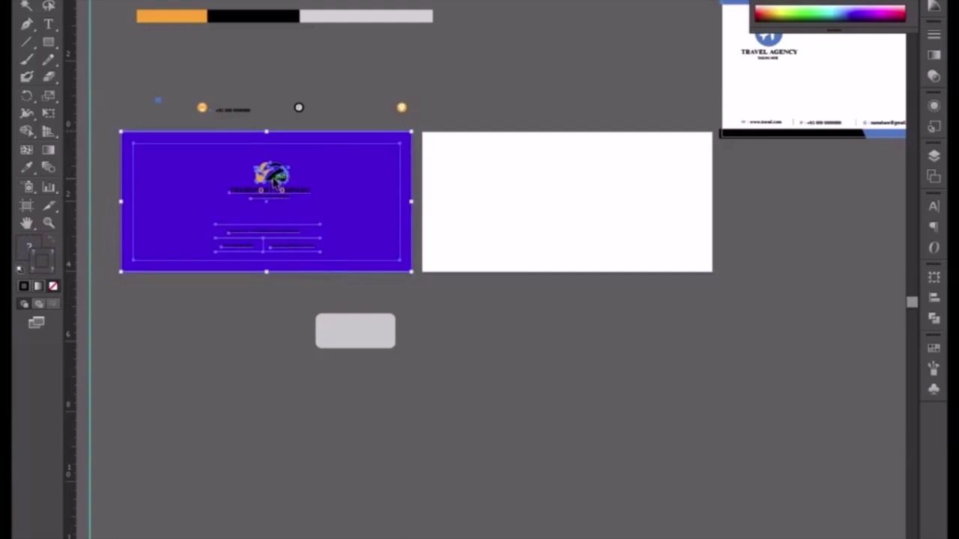
left_click_drag(275, 178, 578, 184)
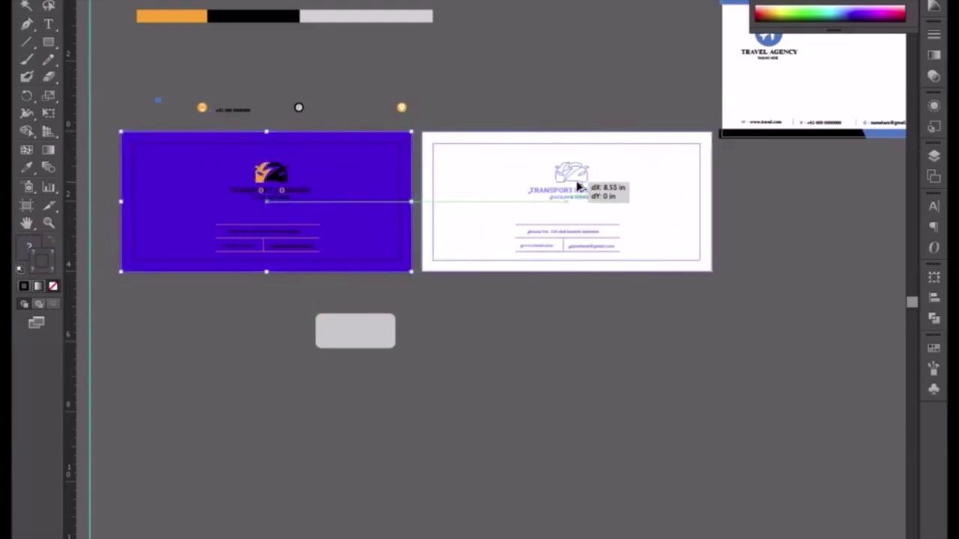
left_click_drag(577, 184, 574, 185)
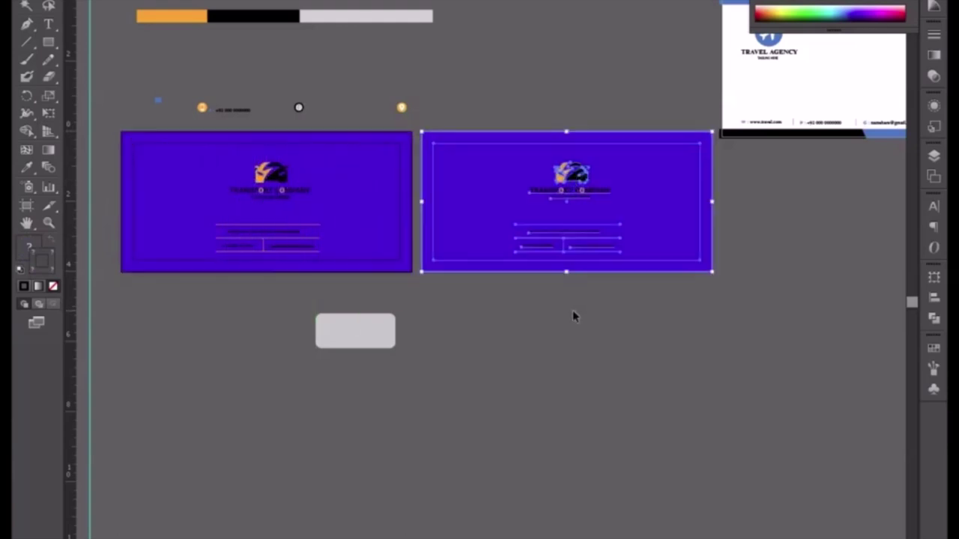
Step: Delete the purple background from the original front card
left_click(573, 316)
left_click(359, 197)
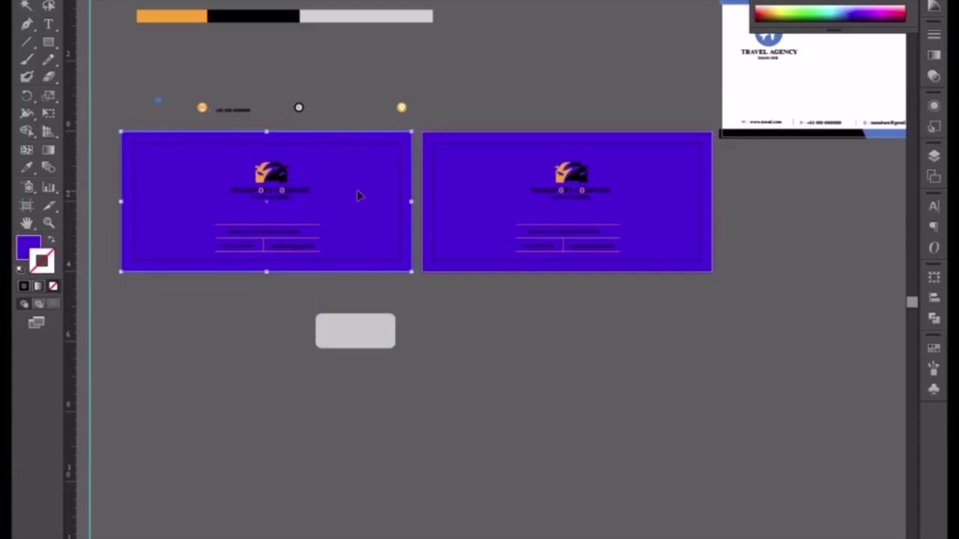
key("Delete")
key("ctrl+plus")
left_click(475, 167)
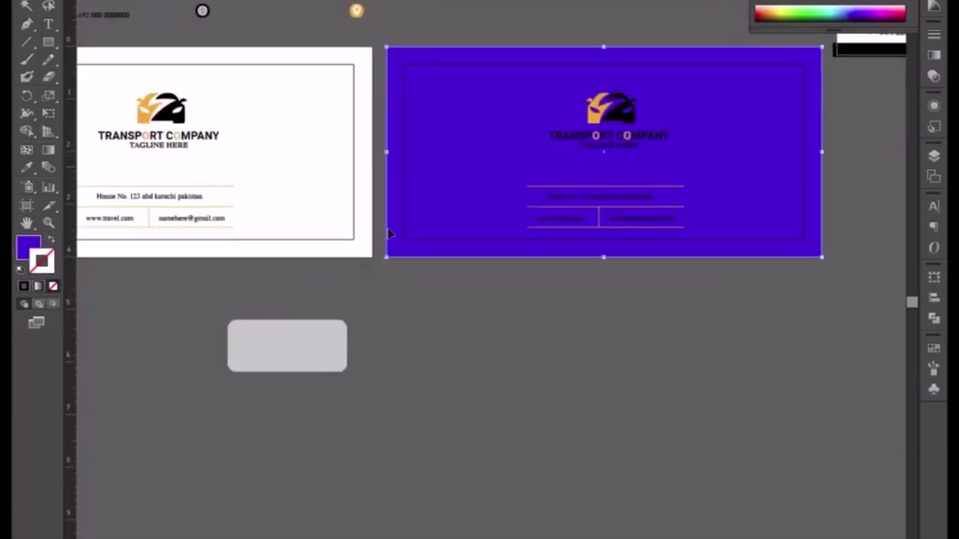
Step: Fill the back card black, add a white inset outline frame, and delete its orange contact lines
left_click(26, 167)
left_click(622, 114)
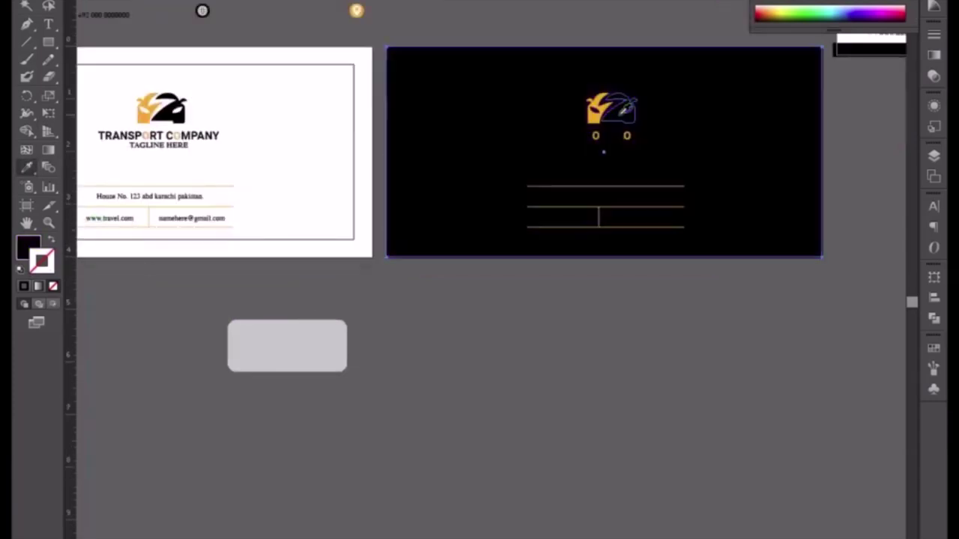
key("v")
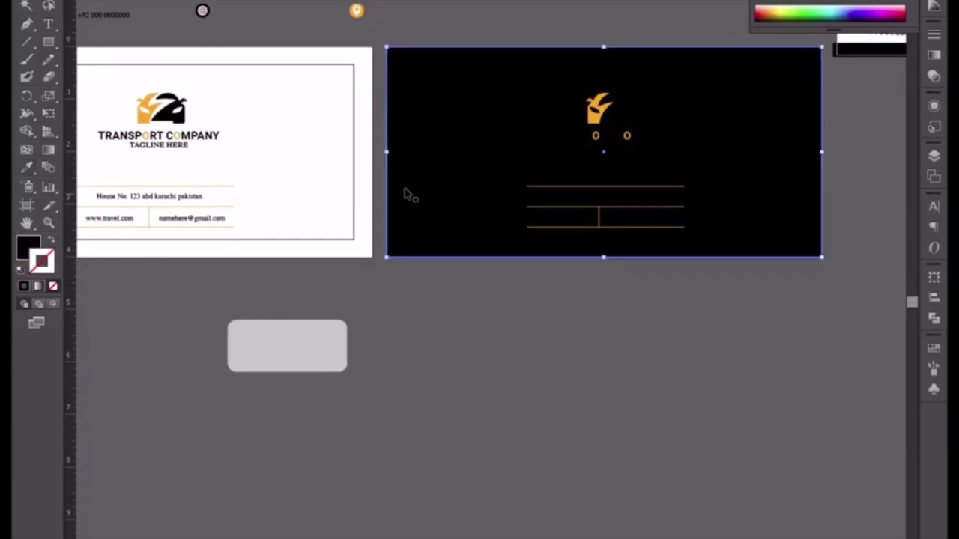
key("shift+x")
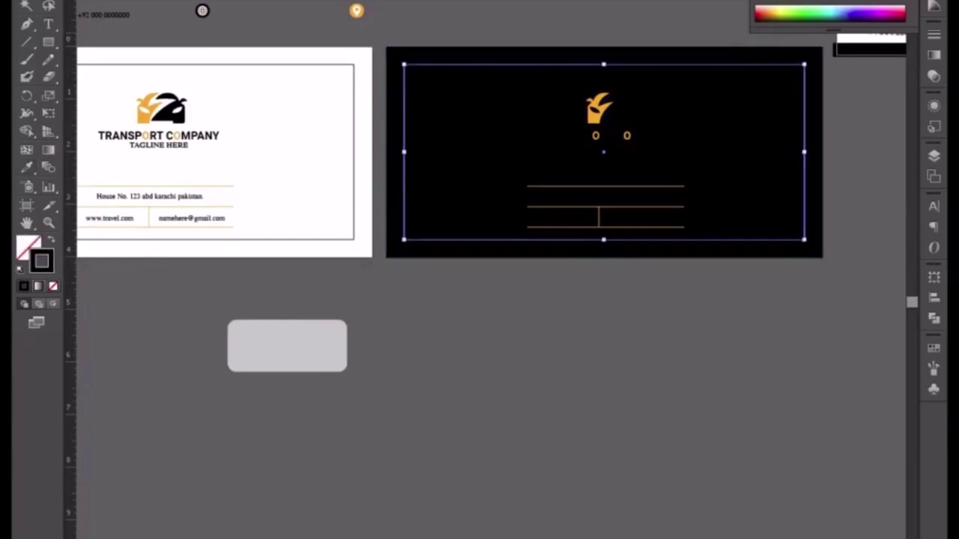
left_click(779, 6)
left_click(639, 354)
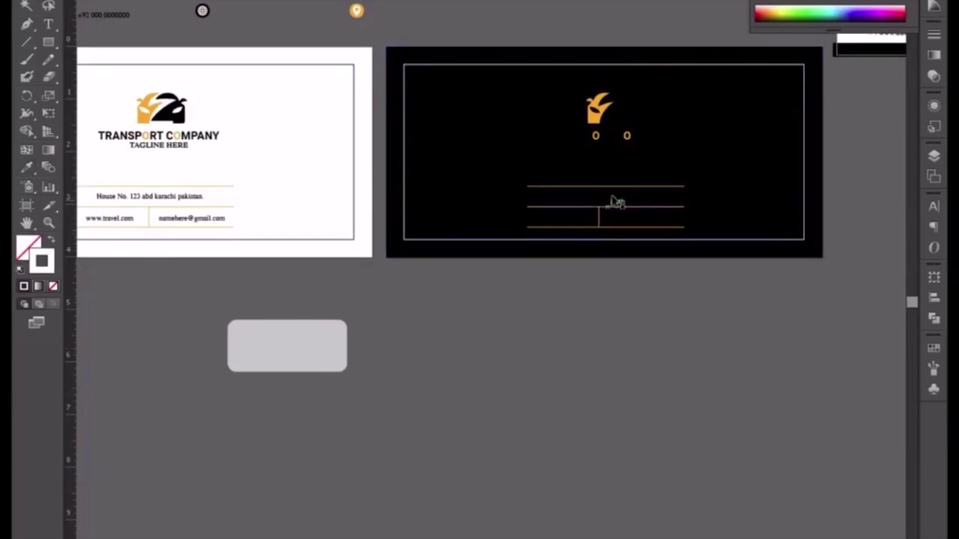
left_click(613, 189)
key("Delete")
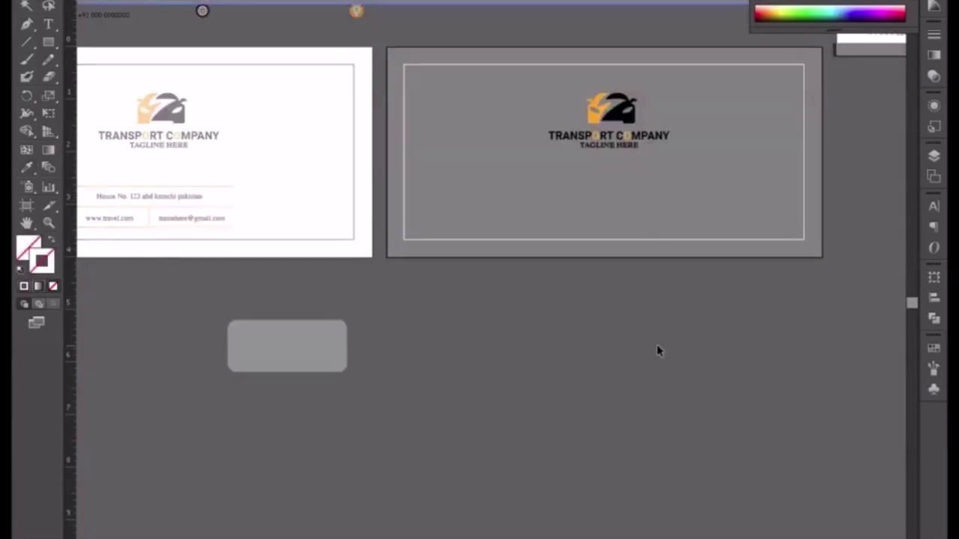
Step: Remove the outline stroke from the back card's car logo
left_click(592, 112)
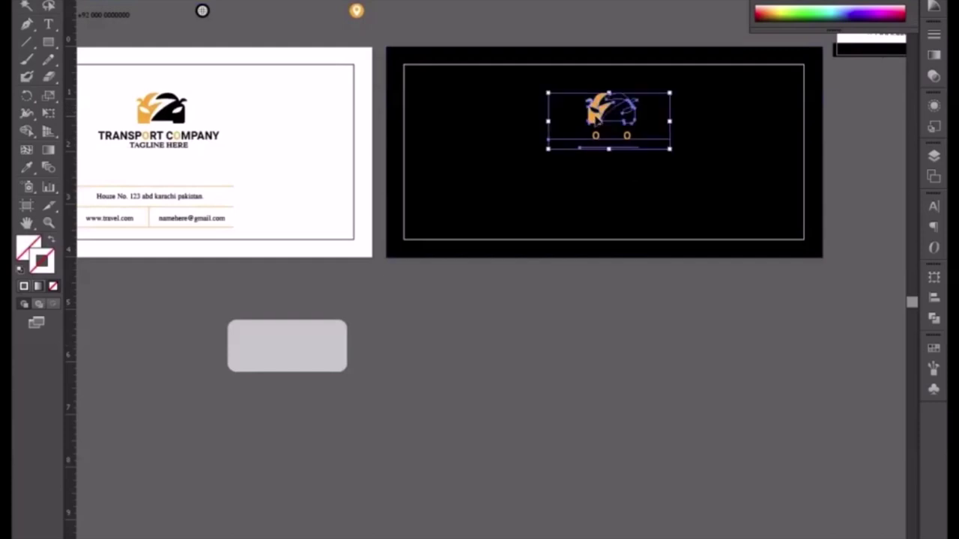
key("x")
left_click(783, 8)
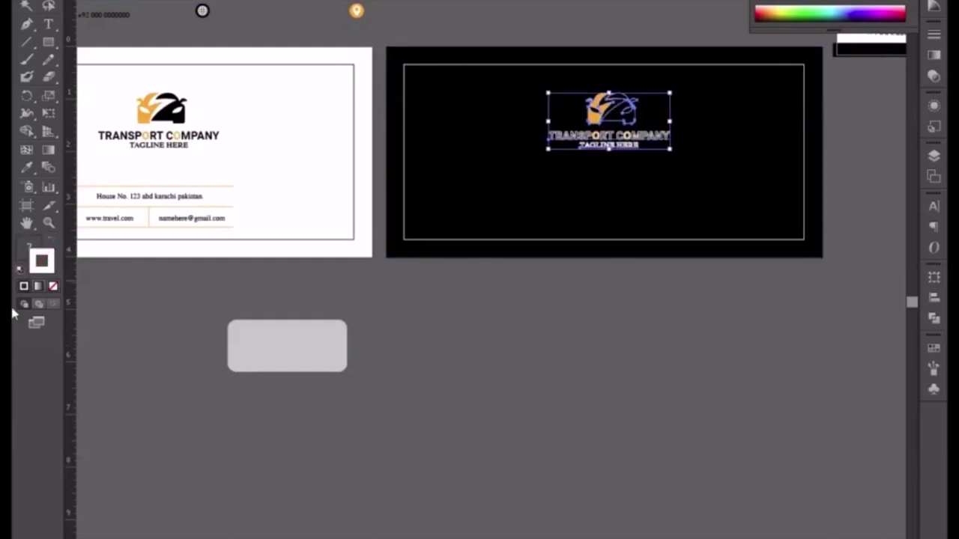
left_click(595, 198)
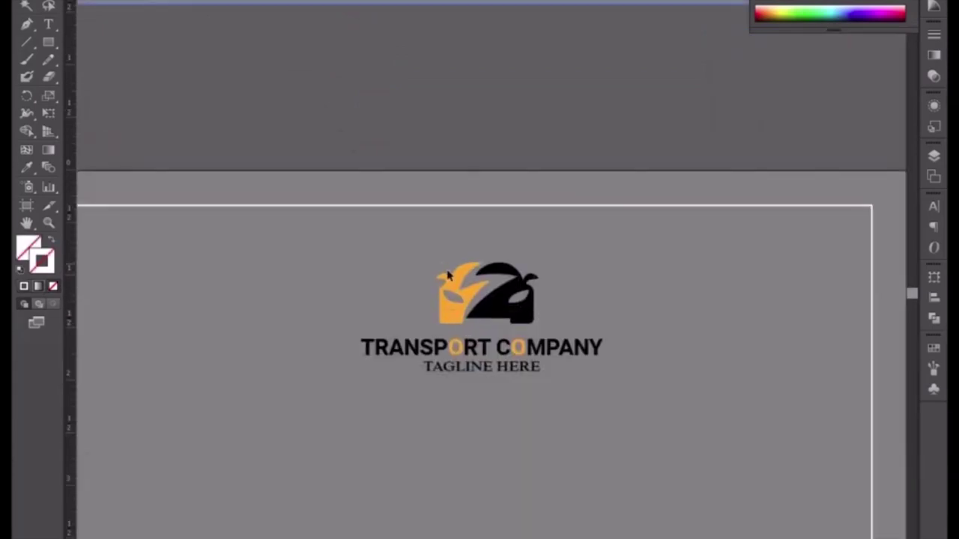
left_click(507, 319)
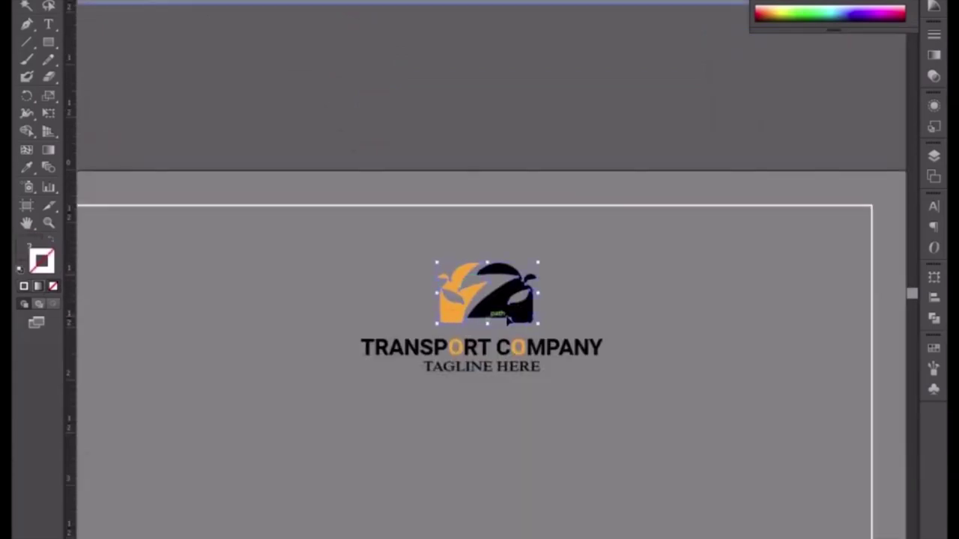
left_click(25, 286)
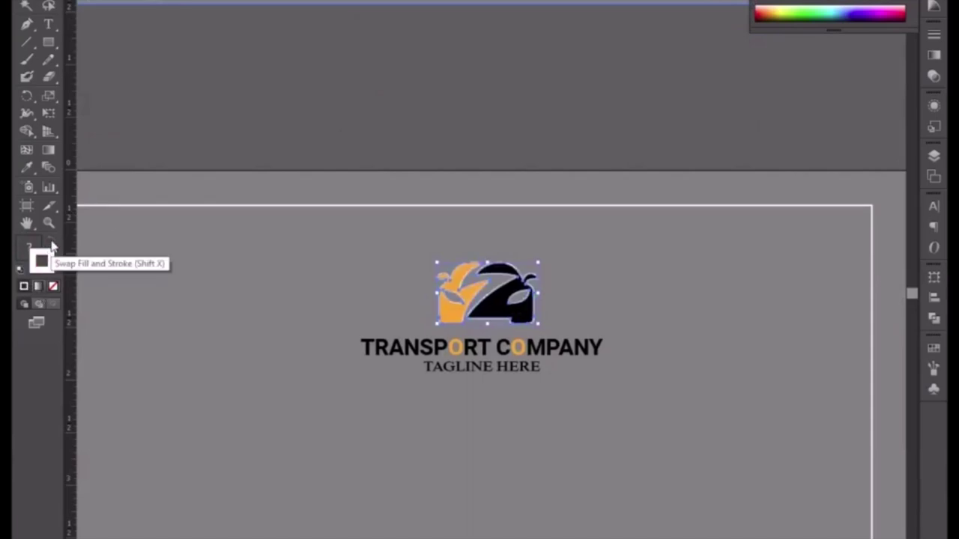
left_click(54, 287)
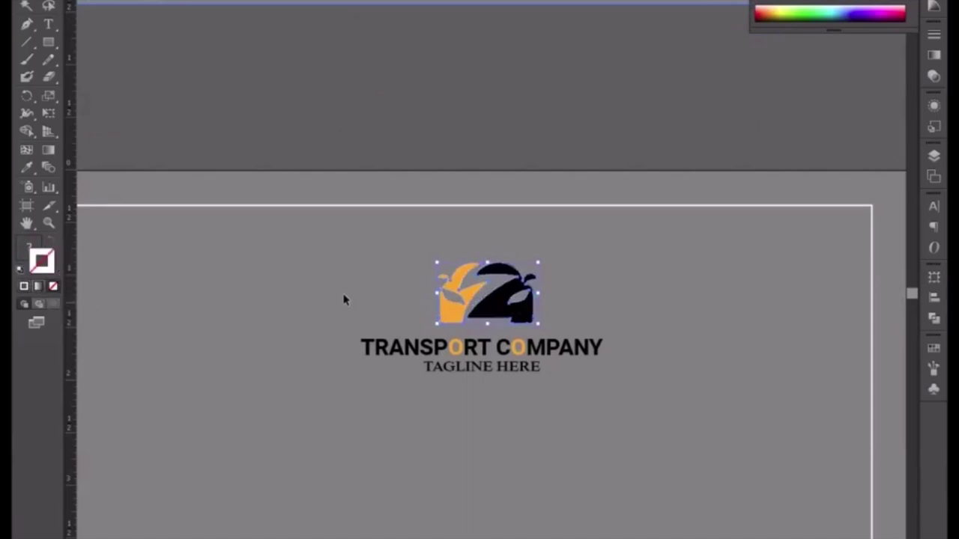
Step: Ungroup the car logo and make both its orange and black pieces white
right_click(453, 310)
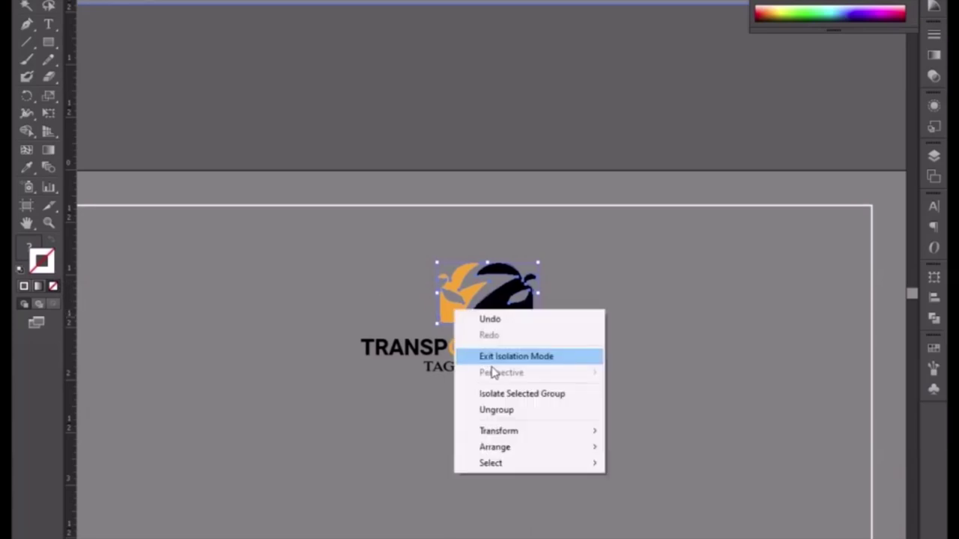
left_click(505, 414)
left_click(346, 307)
left_click(452, 314)
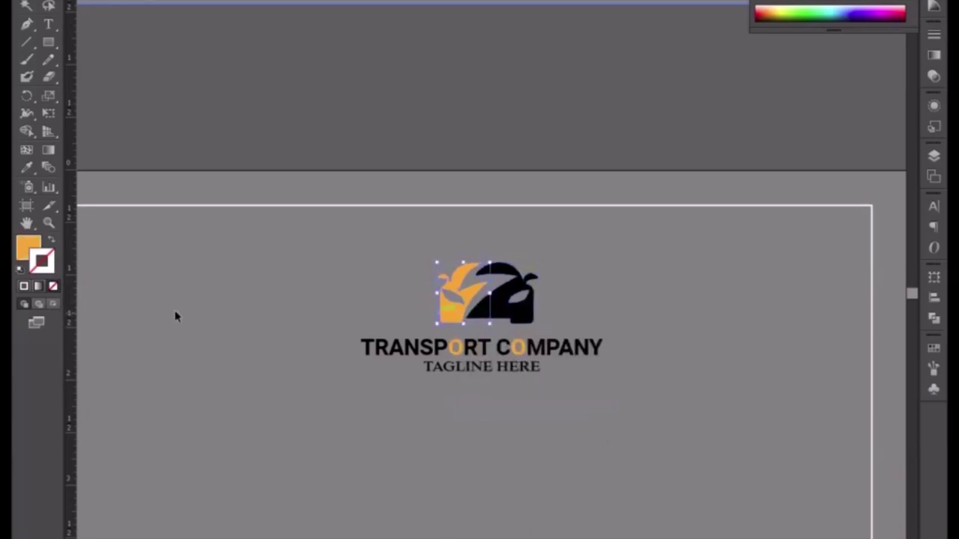
left_click(29, 247)
left_click(768, 4)
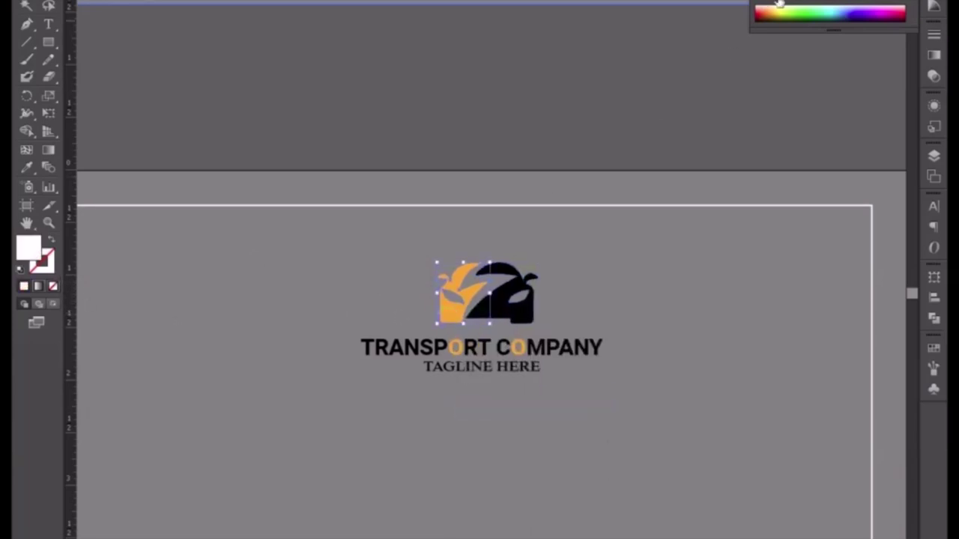
left_click(524, 303)
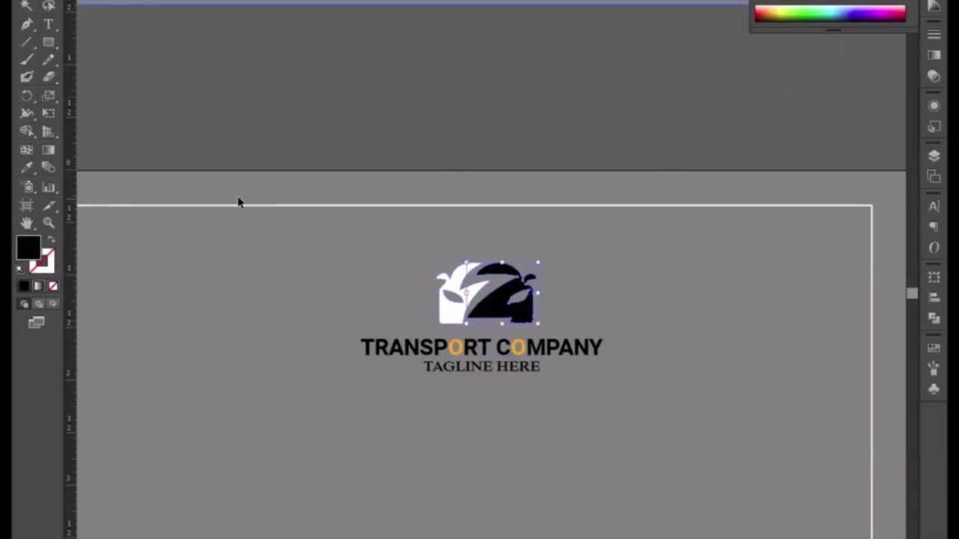
key("i")
left_click(453, 300)
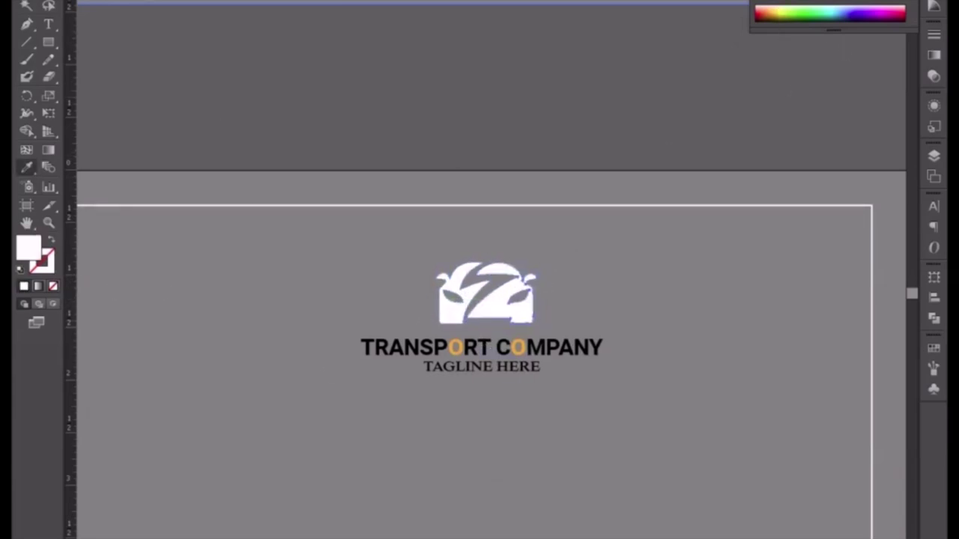
left_click(435, 361)
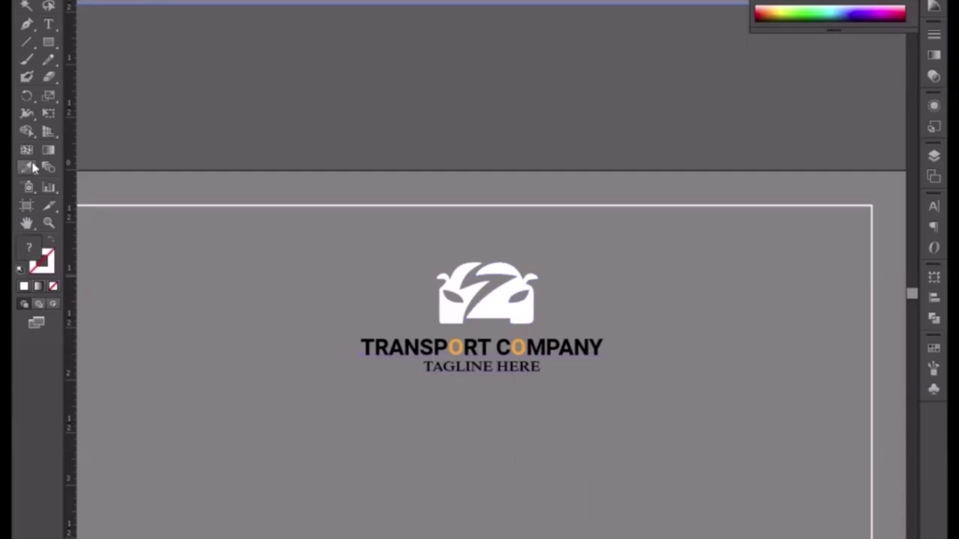
Step: Make the TRANSPORT COMPANY title and tagline white by sampling the logo
left_click(441, 274)
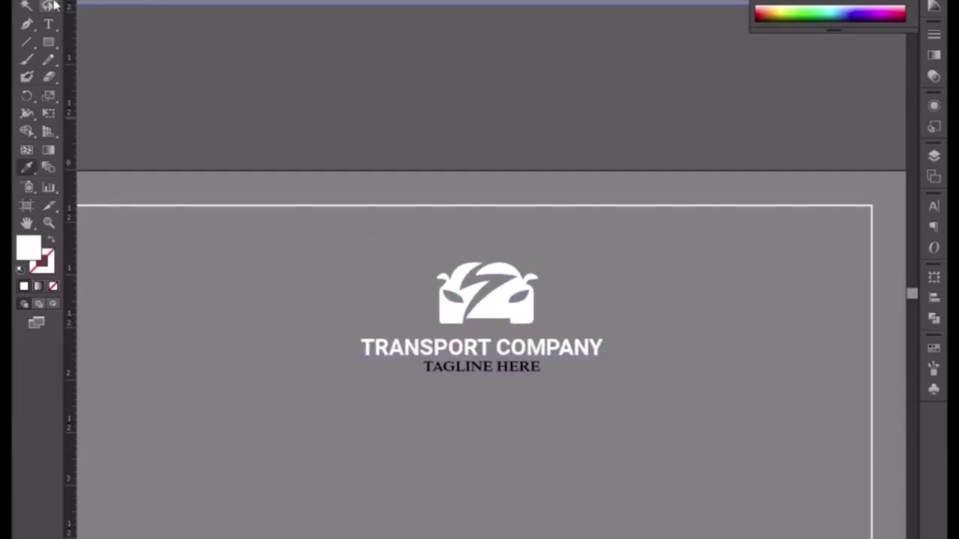
left_click(51, 5)
left_click(482, 368)
left_click(26, 167)
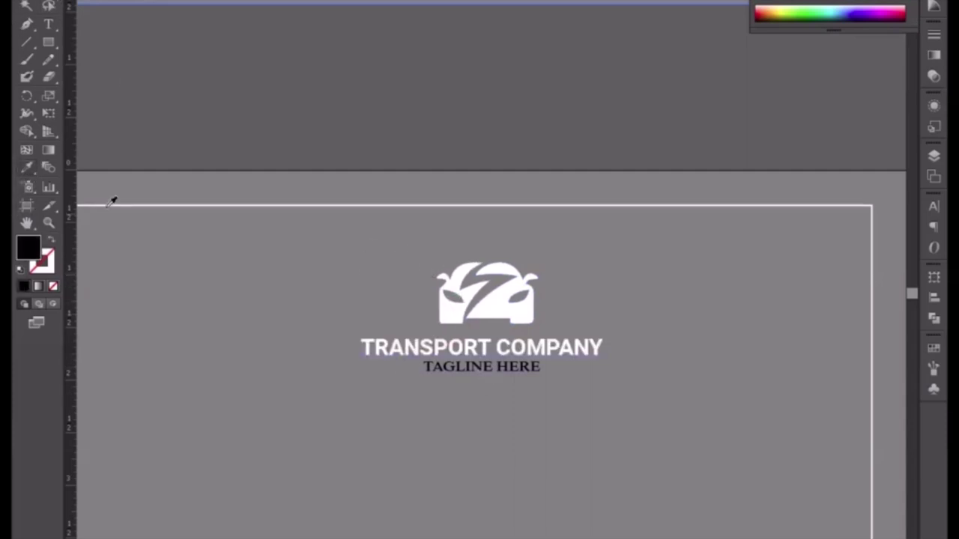
left_click(457, 296)
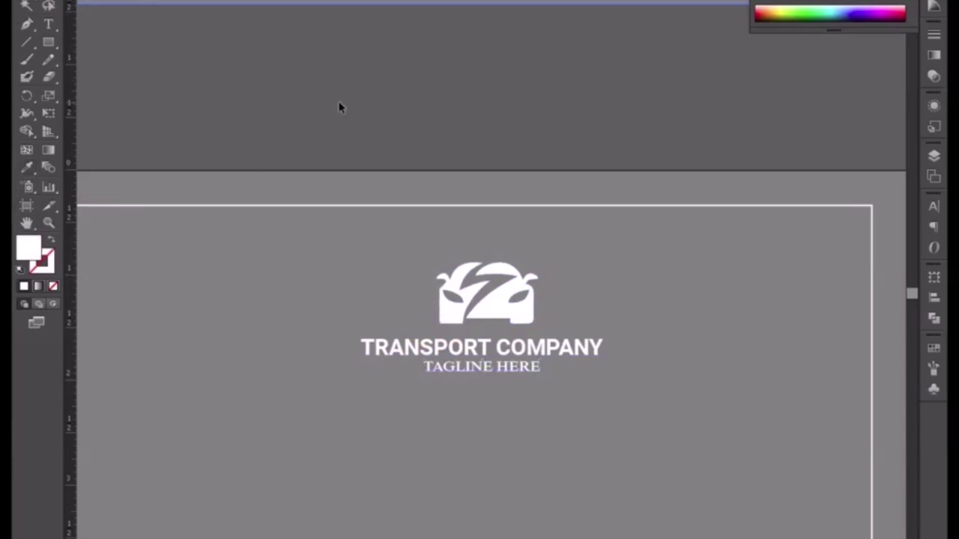
key("ctrl+minus")
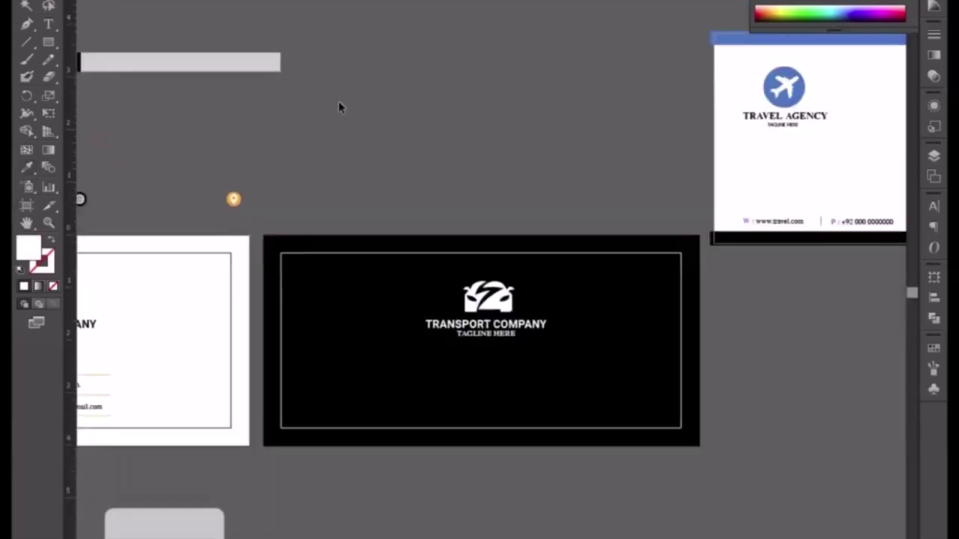
Step: Drag the white logo and company name group lower on the black card
left_click(491, 333)
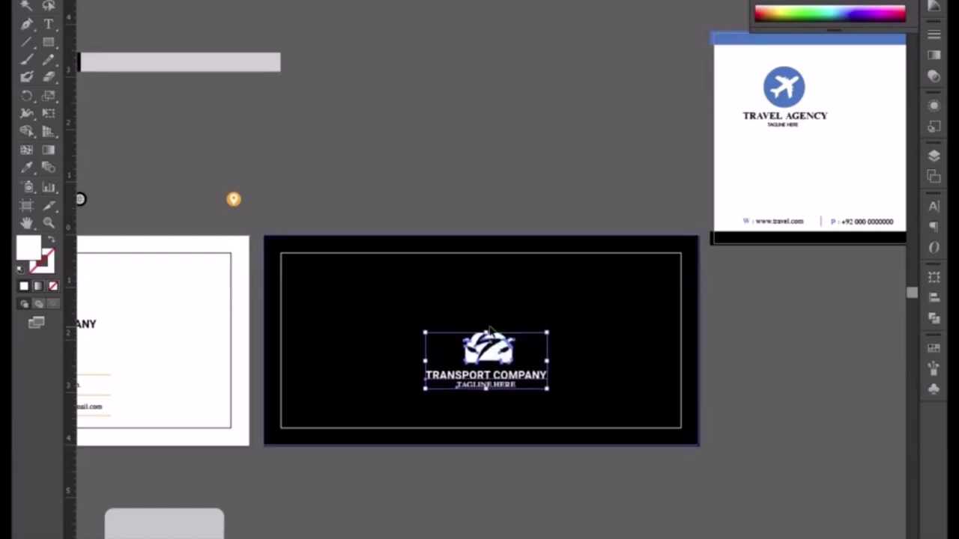
mouse_move(486, 335)
left_mouse_down()
mouse_move(487, 394)
mouse_move(490, 332)
left_mouse_up()
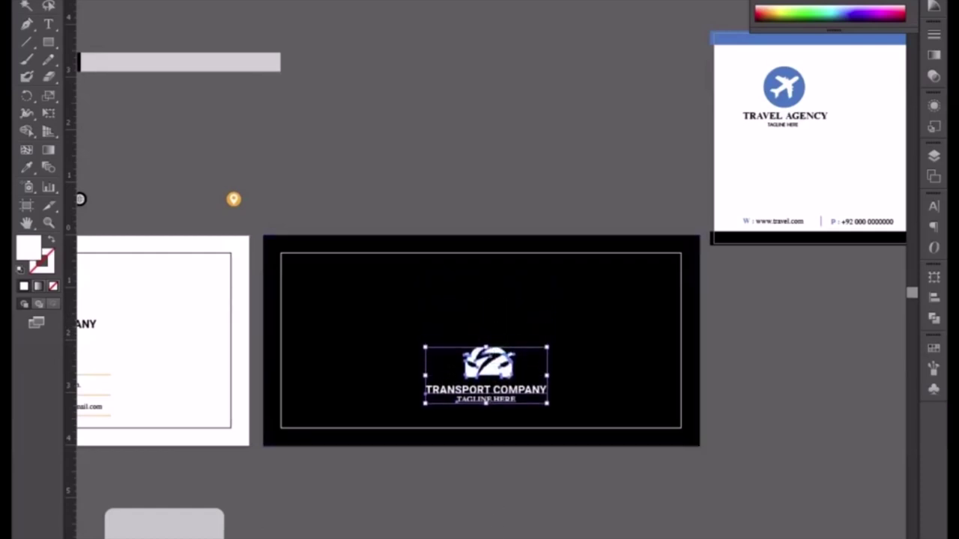
key("ctrl+shift+a")
left_click_drag(435, 512, 494, 492)
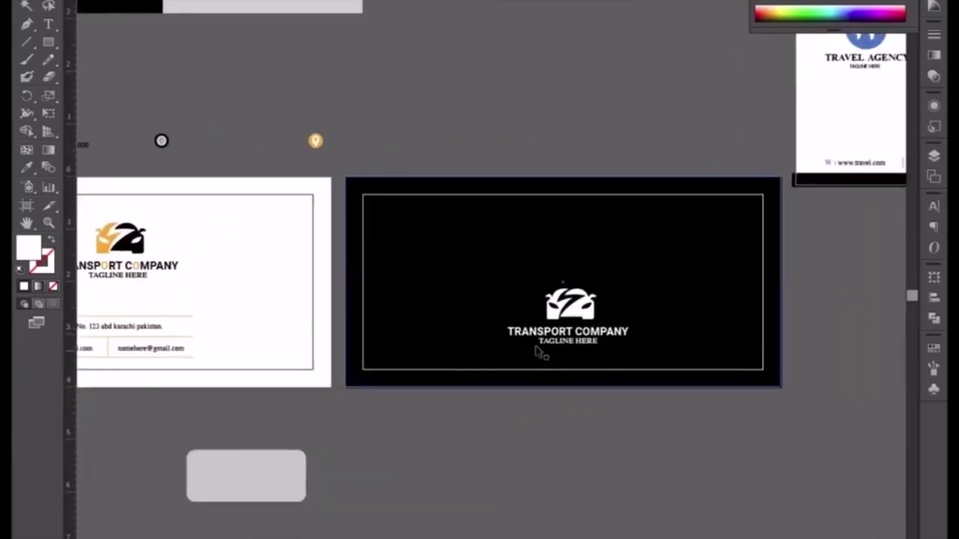
left_click(537, 352)
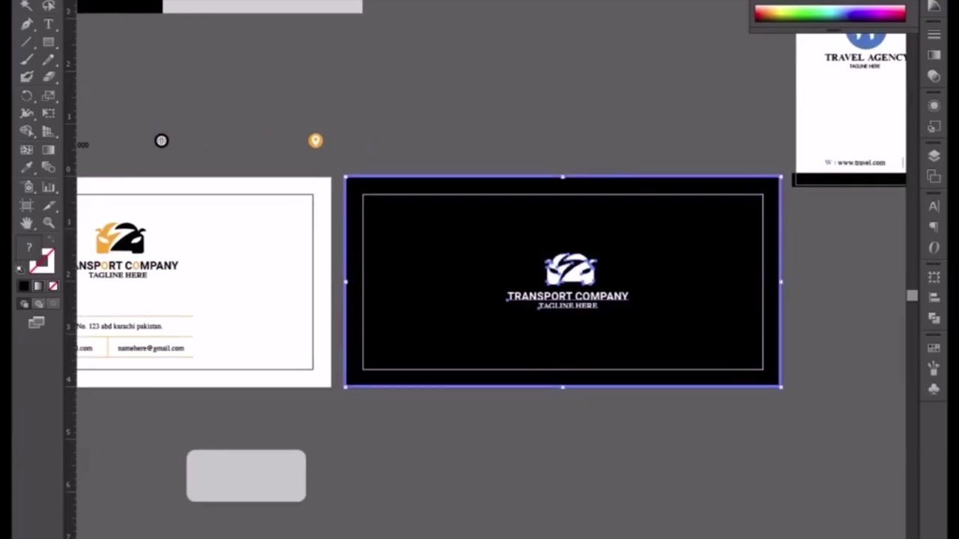
left_click(541, 145)
Step: Nudge the logo and text group two more steps down
double_click(566, 277)
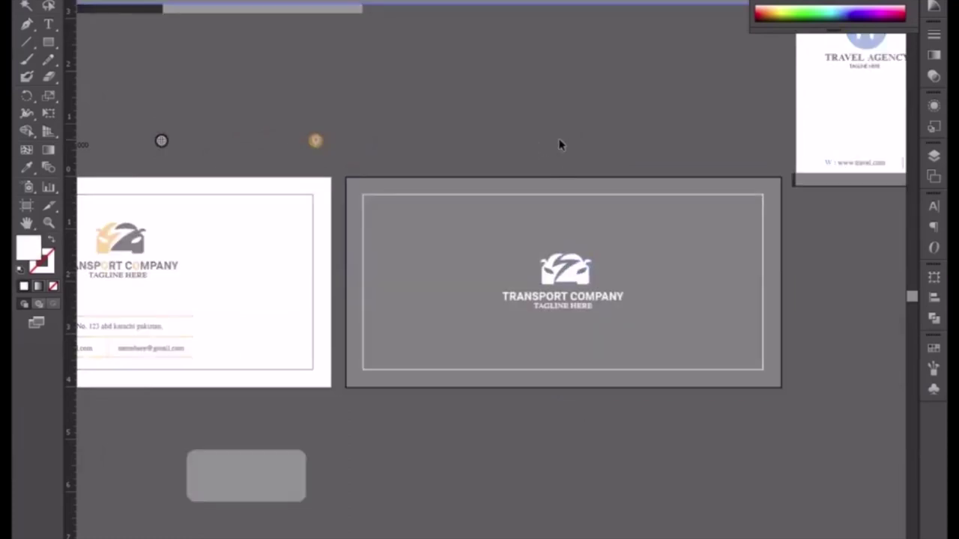
double_click(559, 144)
left_click(581, 279)
key("Down")
key("Down")
key("Down")
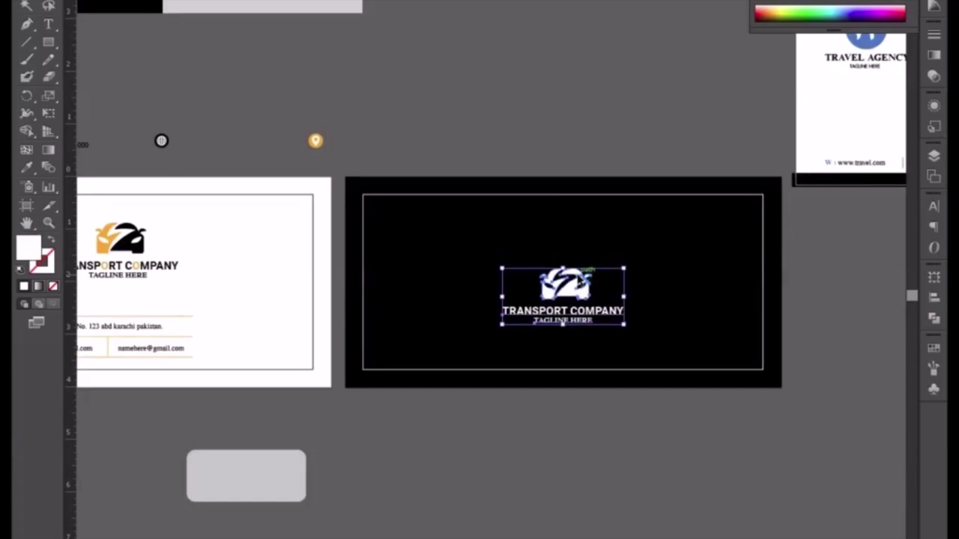
key("Down")
key("Down")
key("Down")
key("Down")
key("Down")
key("Down")
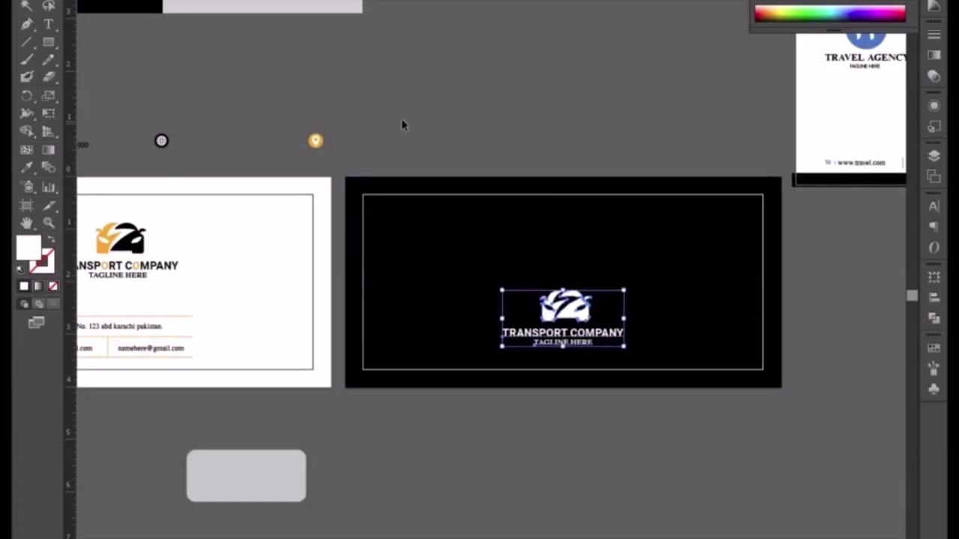
left_click(403, 124)
scroll(565, 130, "left", 5)
Step: Draw a white rectangle covering the front card and send it behind the design
left_click(47, 43)
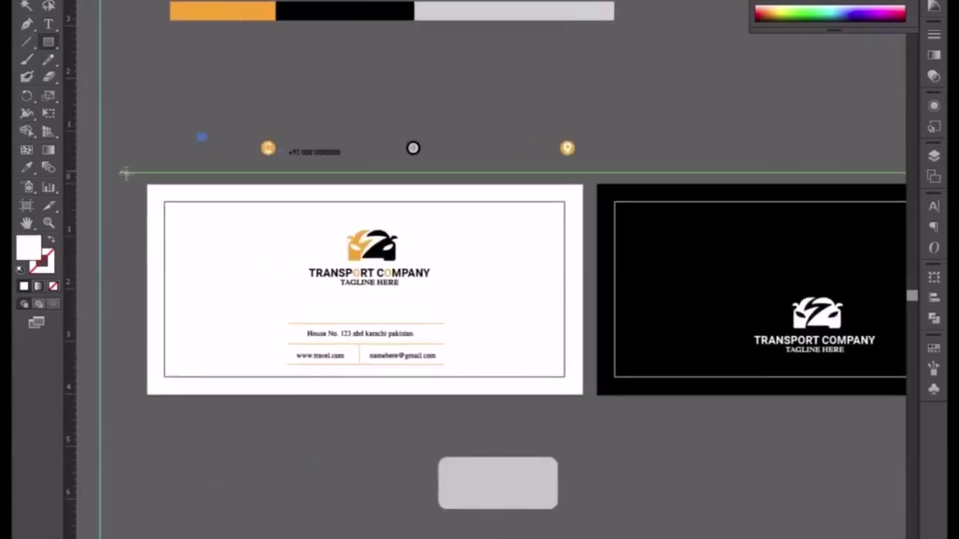
mouse_move(148, 185)
left_mouse_down()
mouse_move(455, 426)
mouse_move(583, 394)
left_mouse_up()
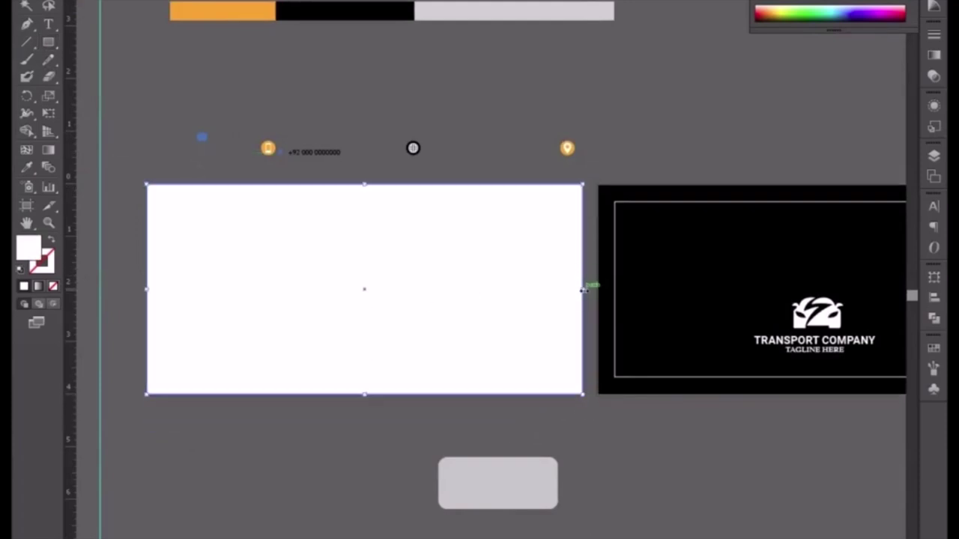
left_click_drag(585, 289, 583, 289)
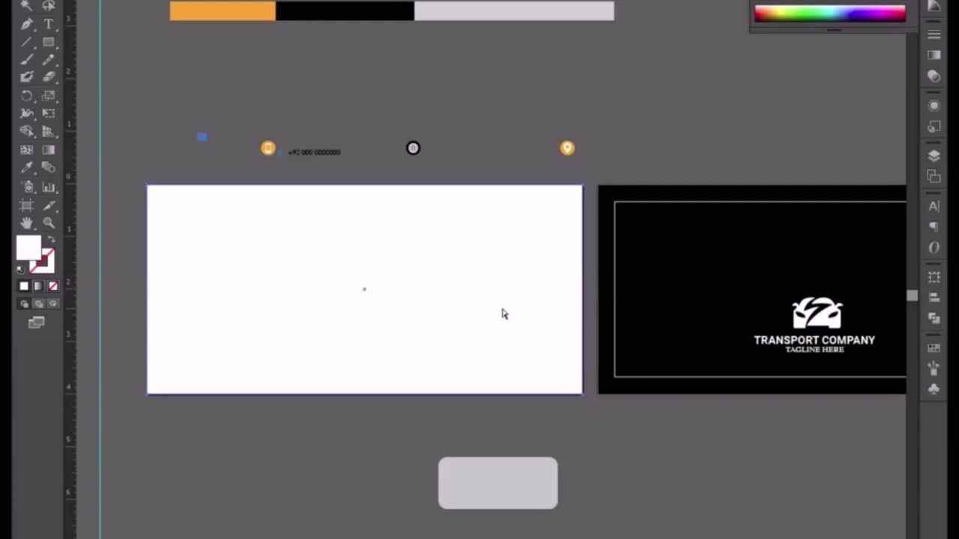
key("ctrl+shift+bracketleft")
Step: Nudge the address and contact grid slightly left so it centres beneath the logo
left_click(449, 395)
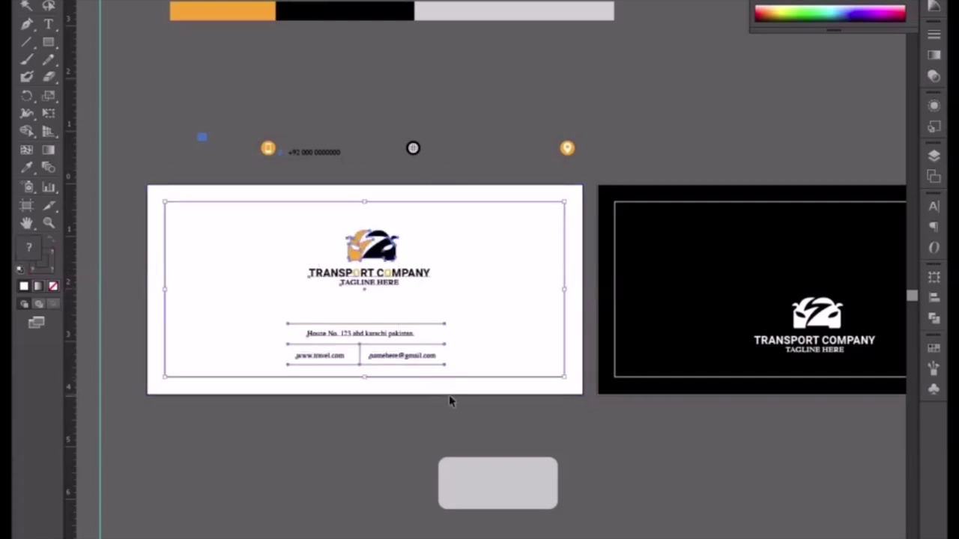
left_click(448, 395)
left_click(371, 248, "shift")
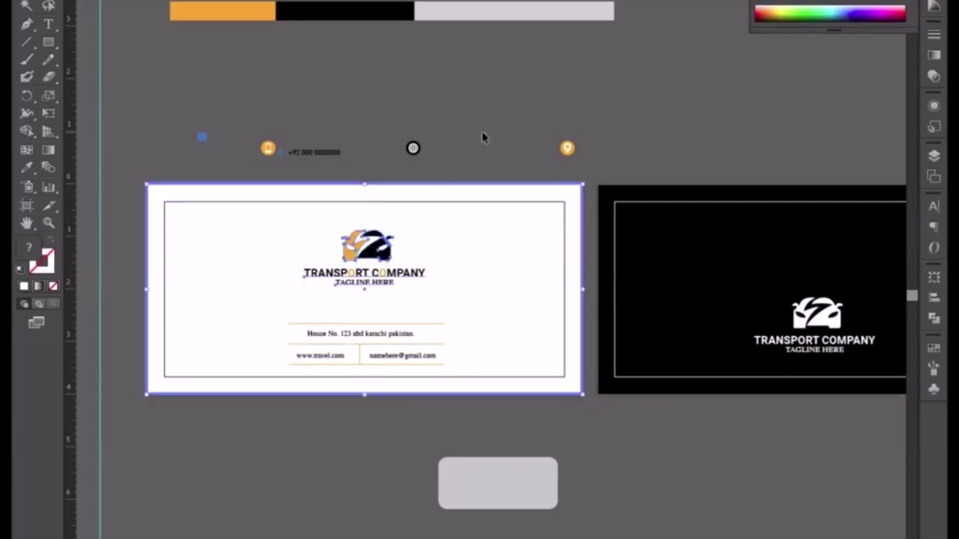
left_click(459, 247)
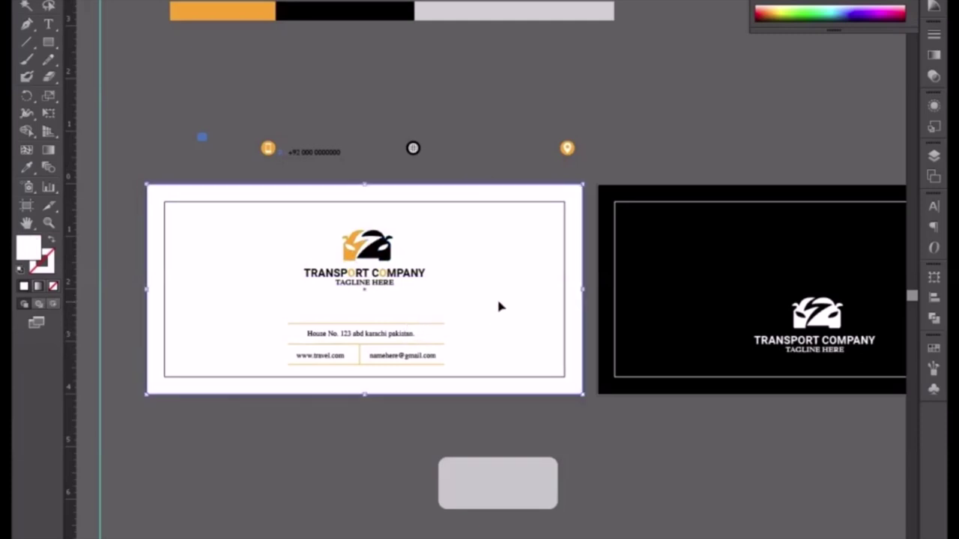
left_click(423, 331)
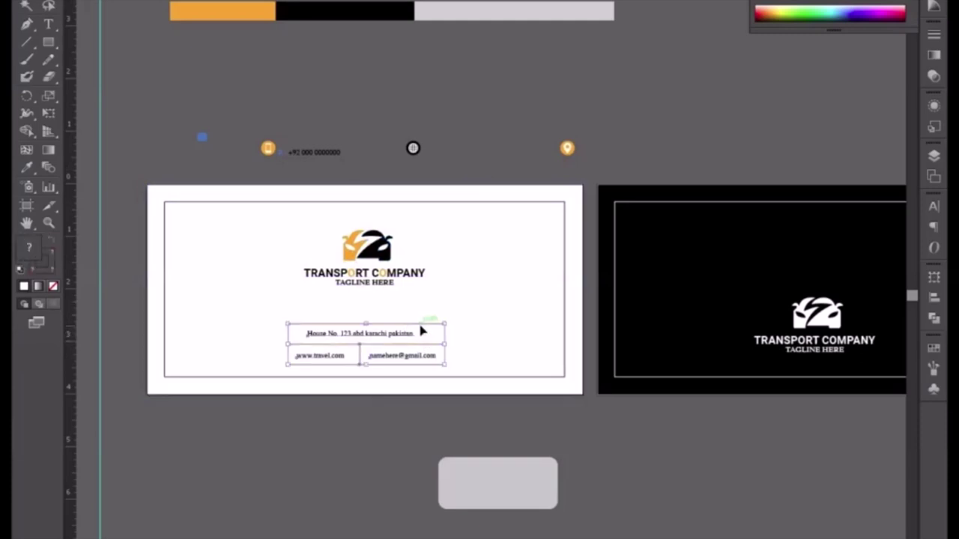
key("Left")
key("Left")
key("Left")
key("Left")
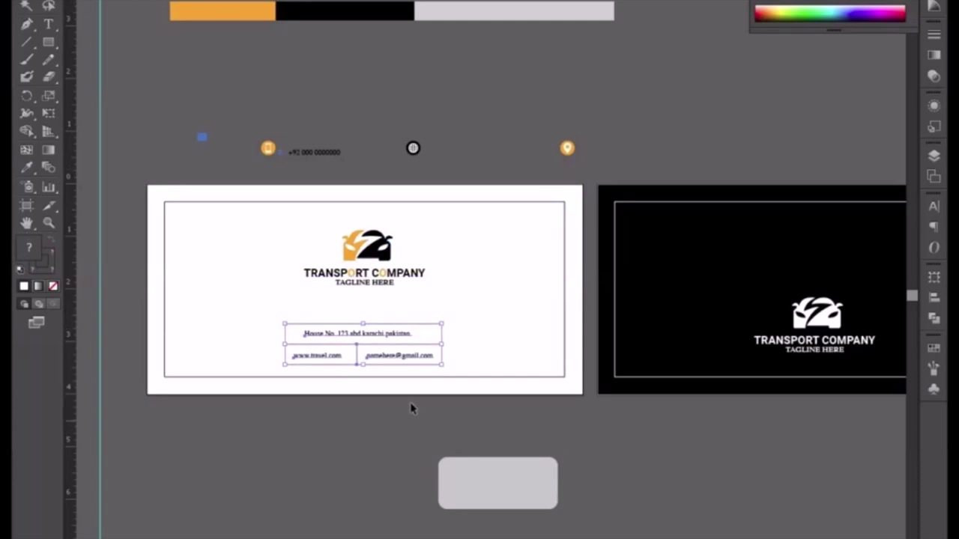
left_click(504, 295)
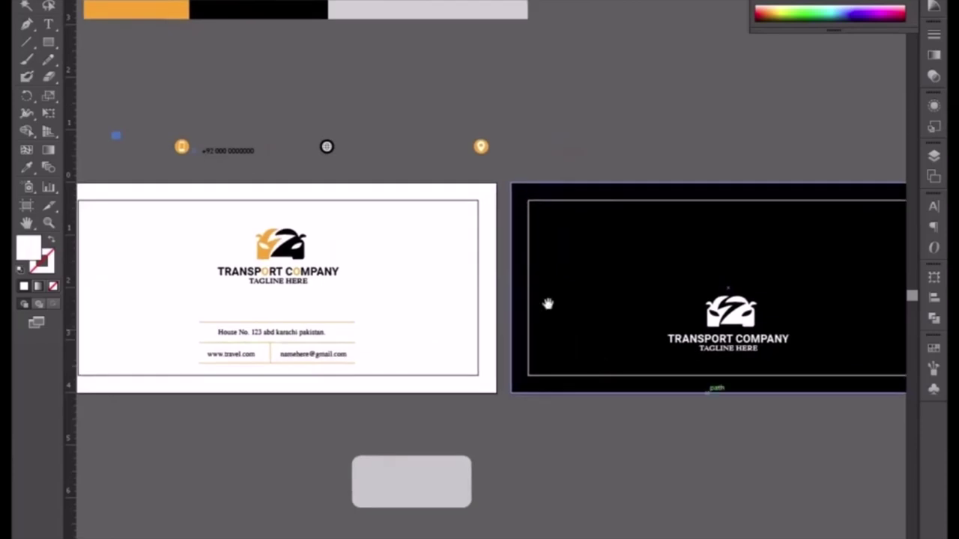
Step: Draw a white rounded rectangle band across the black back card's top edge, like an envelope flap
left_click_drag(548, 304, 325, 278)
mouse_move(48, 42)
left_mouse_down()
mouse_move(107, 81)
mouse_move(112, 42)
left_mouse_up()
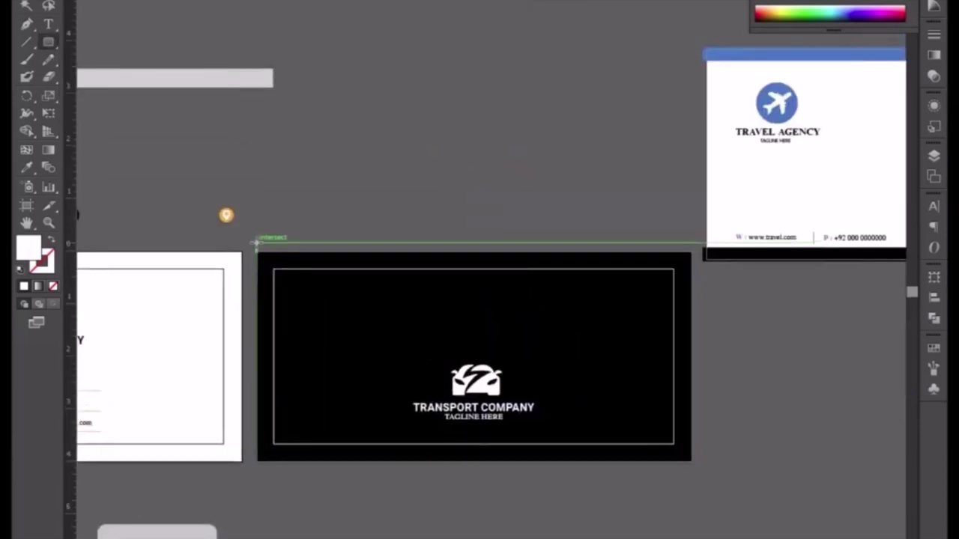
left_click_drag(256, 239, 692, 297)
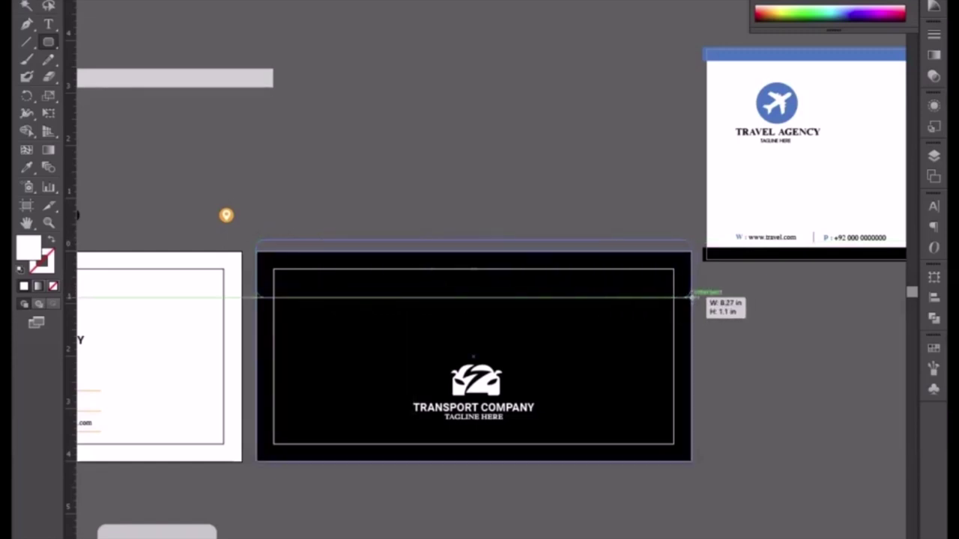
left_click_drag(691, 297, 691, 297)
left_click(327, 146)
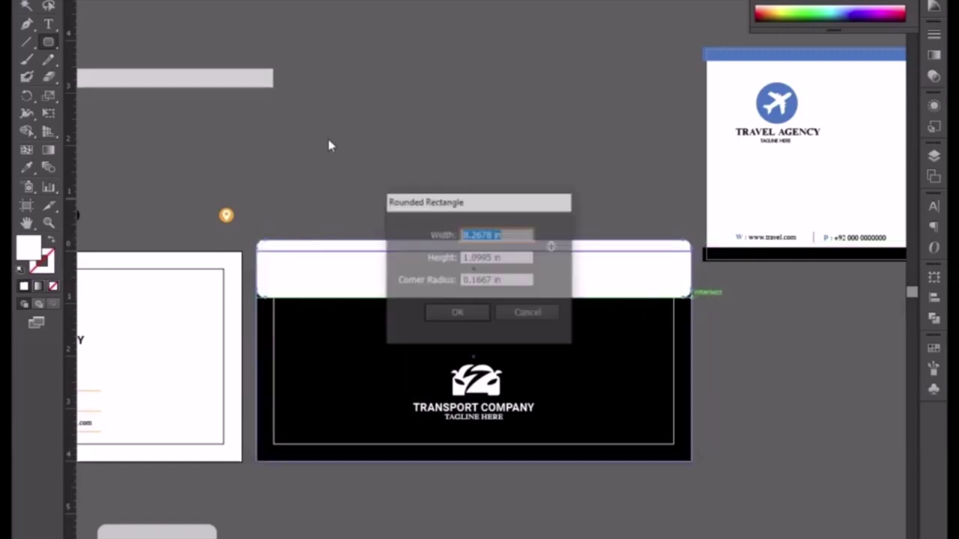
left_click(537, 313)
left_click(551, 278)
left_click(547, 314)
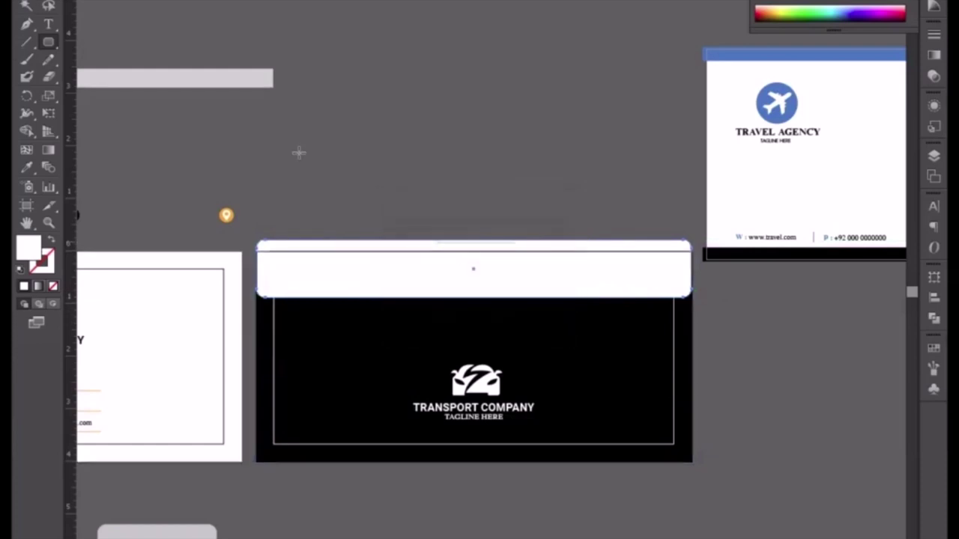
left_click(342, 210)
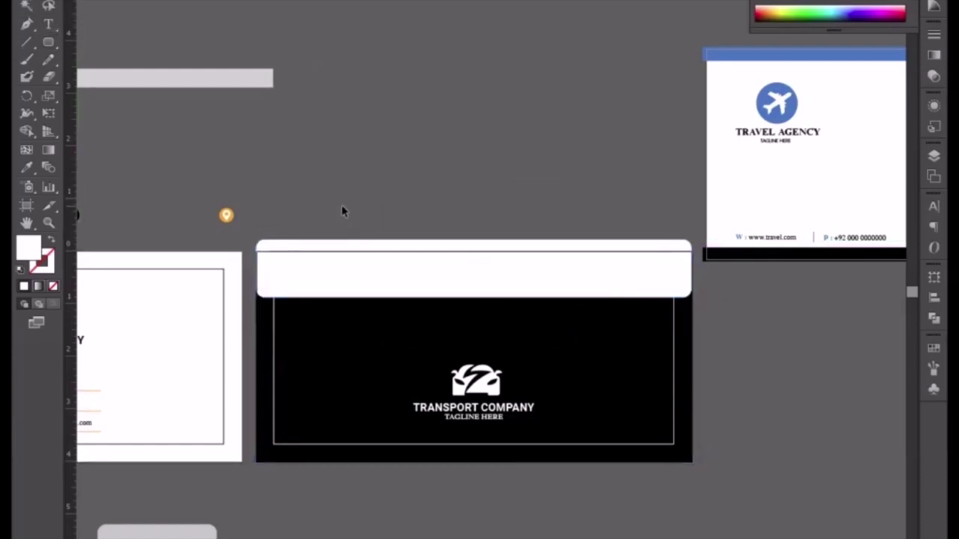
key("ctrl+equal")
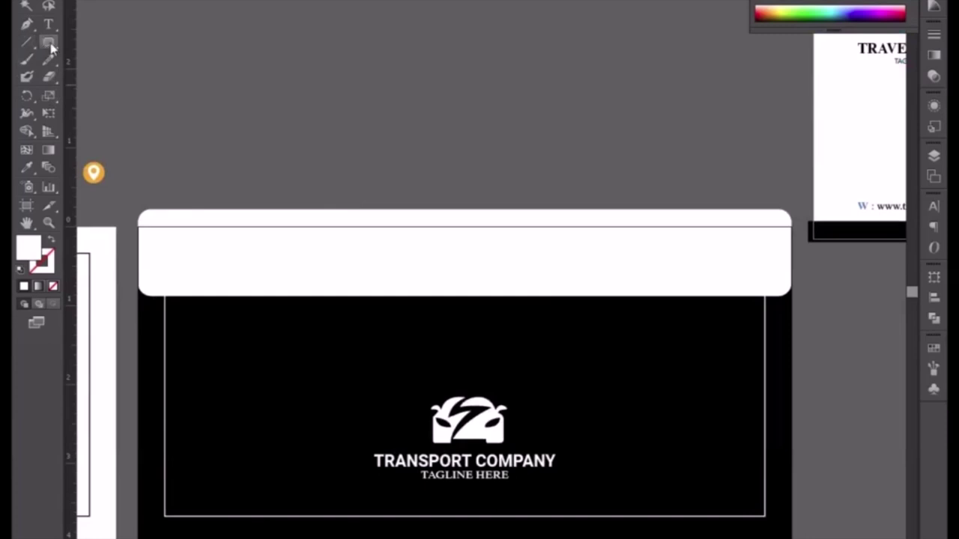
Step: Draw a rectangle over the flap band's top edge and select it together with the band
left_click(47, 42)
left_click(116, 49)
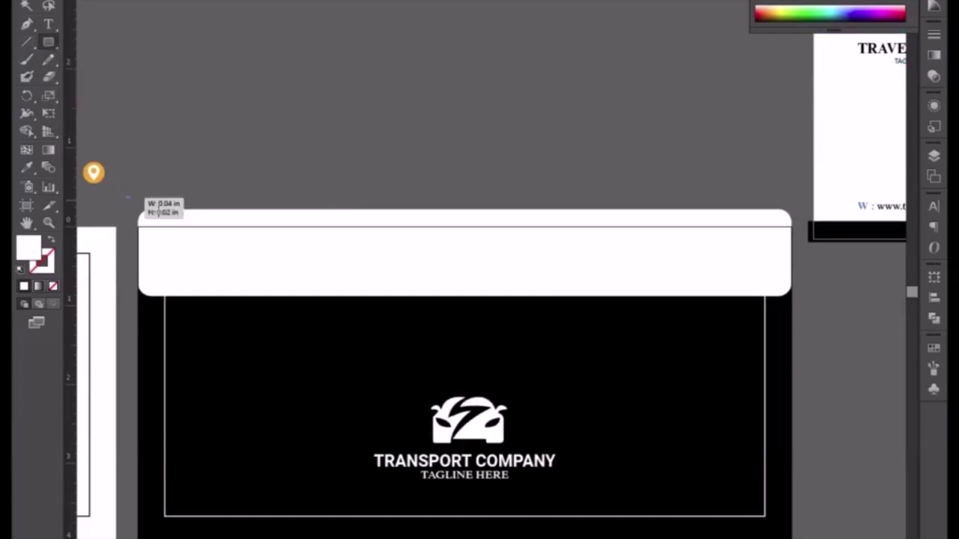
left_click_drag(127, 199, 796, 226)
left_click(25, 9)
left_click_drag(195, 185, 327, 280)
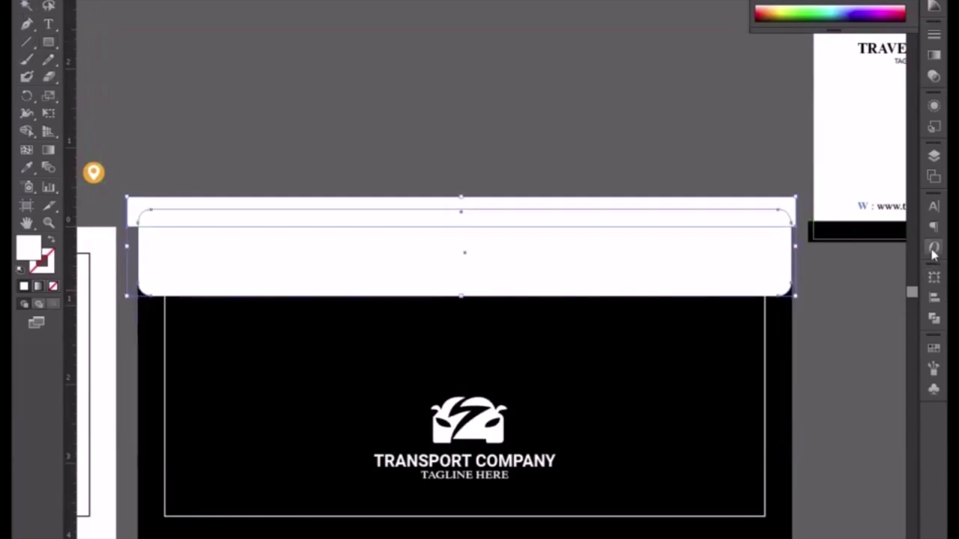
Step: Divide the shapes with Pathfinder, ungroup them, and delete the cut-off top strip
left_click(934, 208)
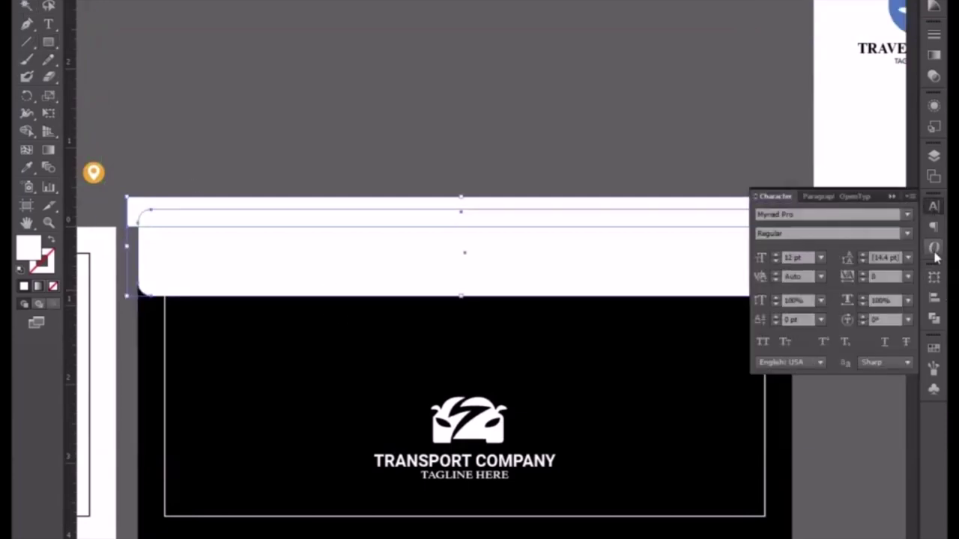
left_click(934, 318)
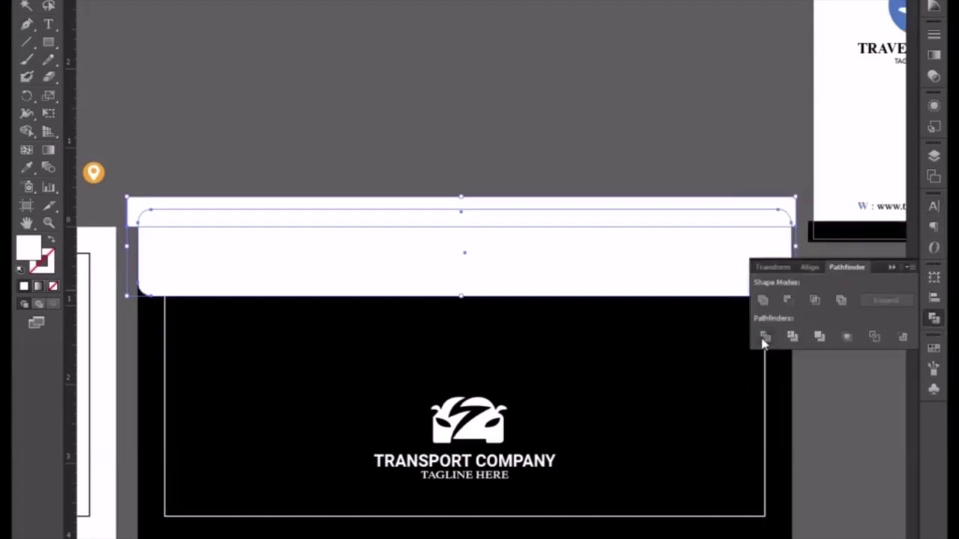
right_click(669, 219)
left_click(713, 304)
left_click(597, 158)
left_click(629, 219)
key("Delete")
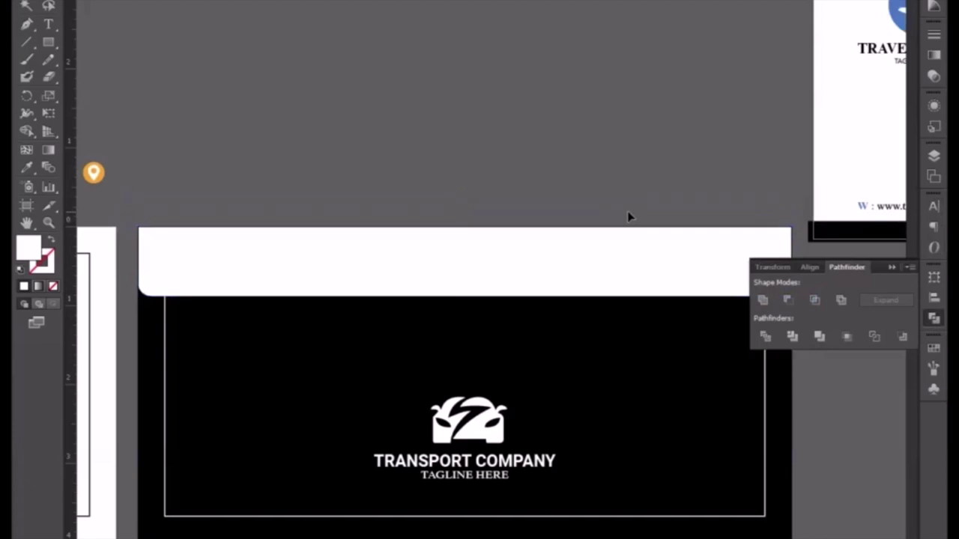
left_click_drag(546, 217, 522, 51)
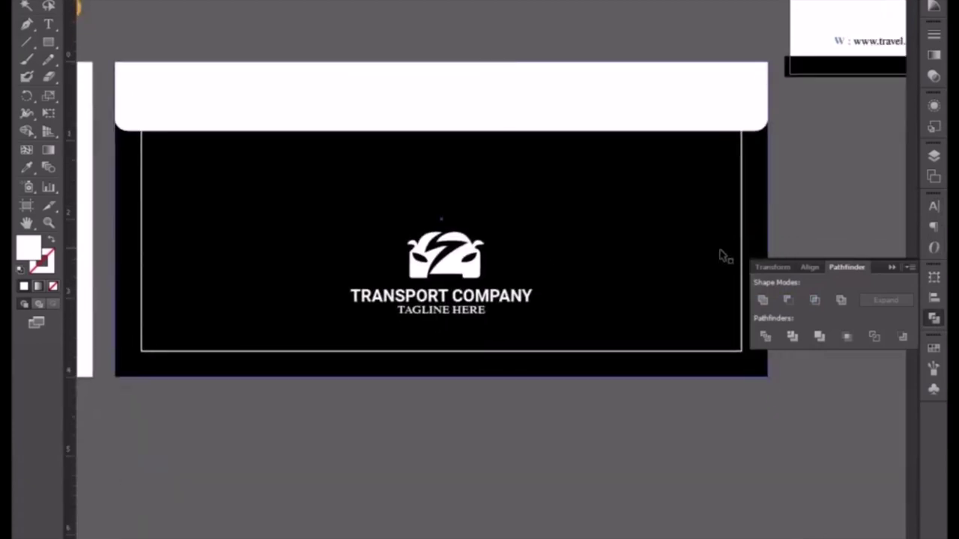
Step: Select the back's white frame and the front's inner frame and enter a 2 pt stroke weight
left_click(743, 228)
left_click_drag(195, 248, 491, 307)
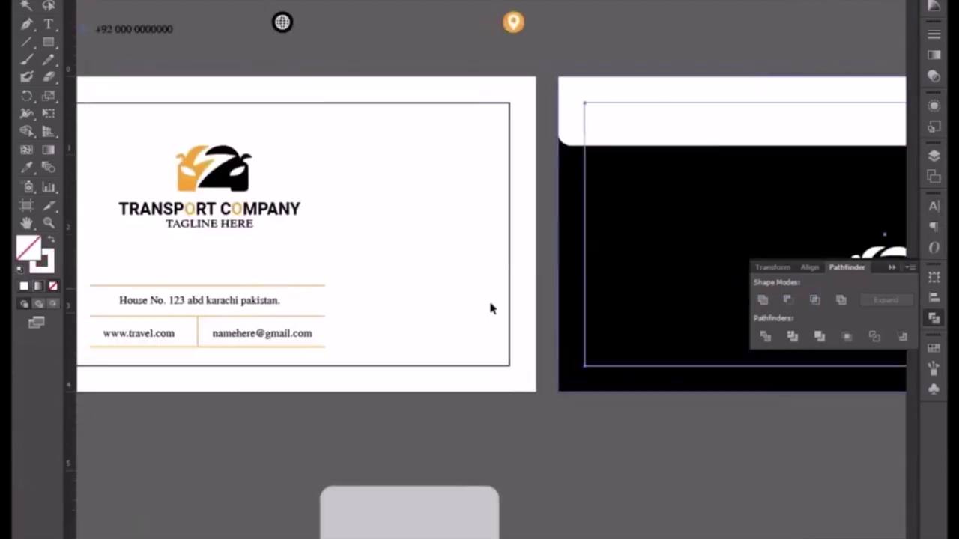
left_click(510, 306, "shift")
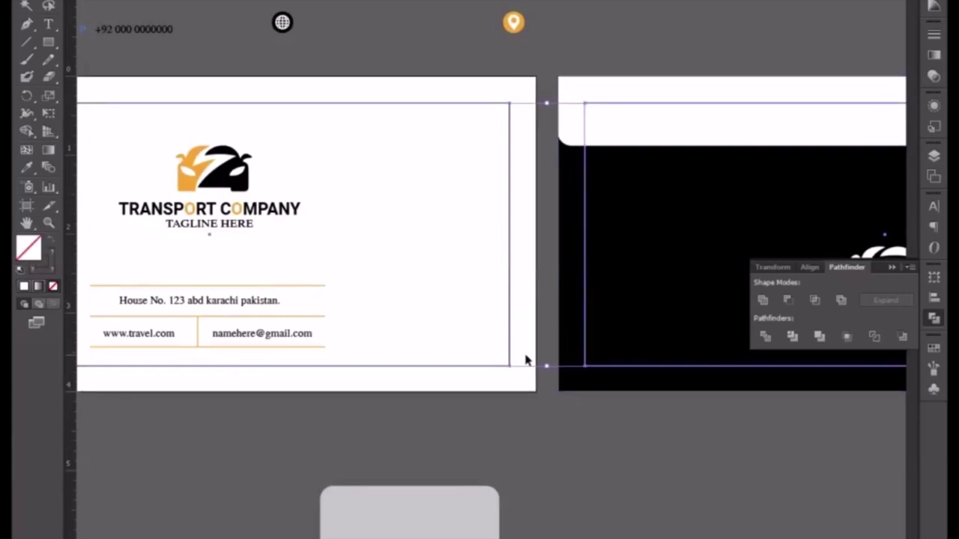
double_click(592, 322)
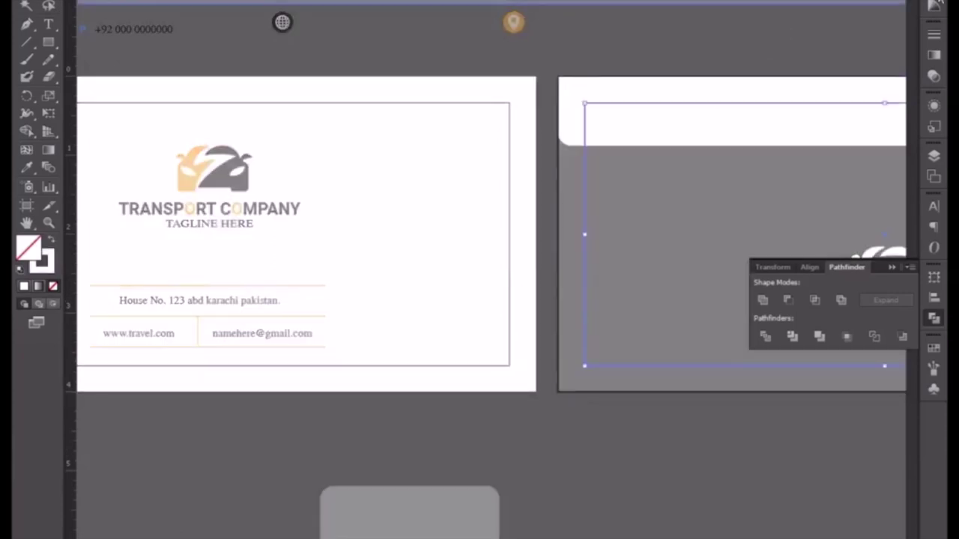
left_click(934, 35)
left_click(828, 43)
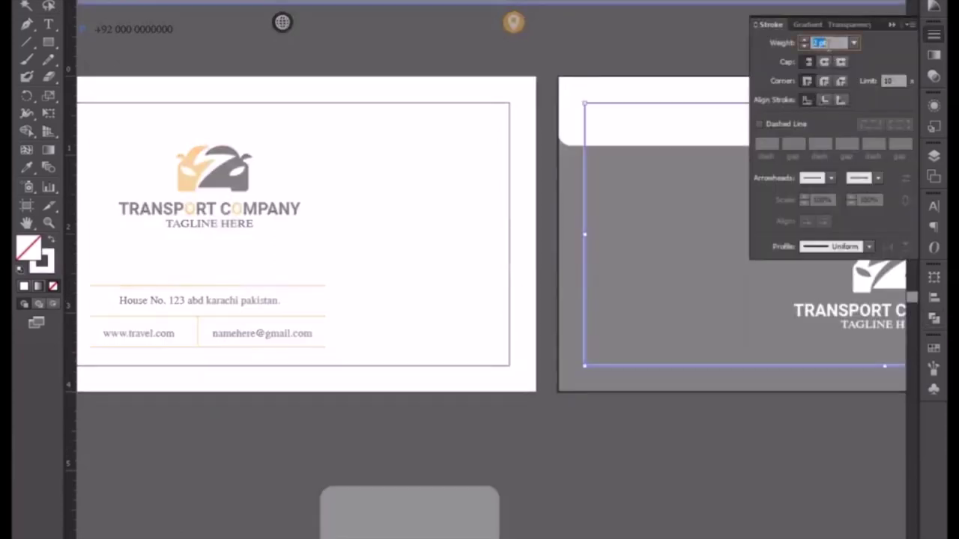
Step: Apply the 2 pt stroke to the front's inner frame, then view both envelope sides
double_click(639, 58)
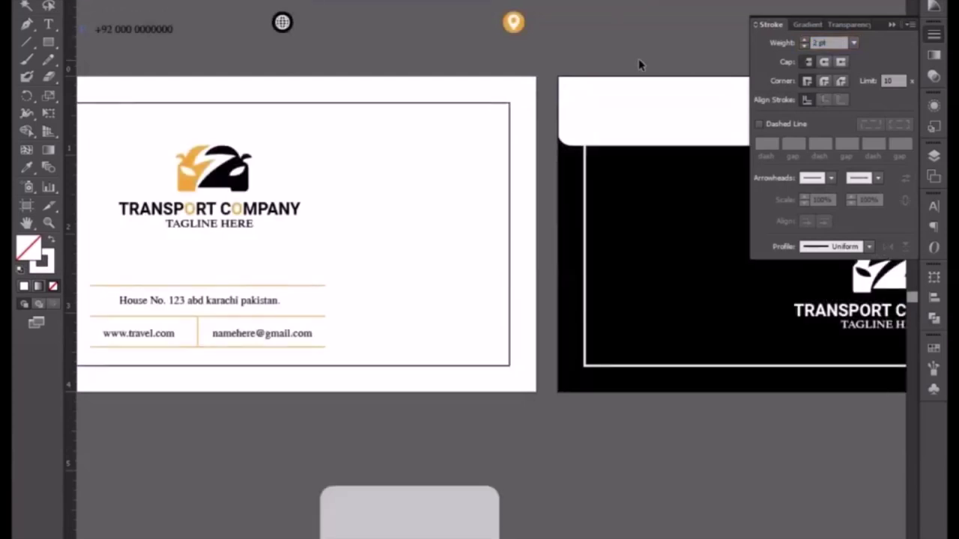
left_click(511, 292)
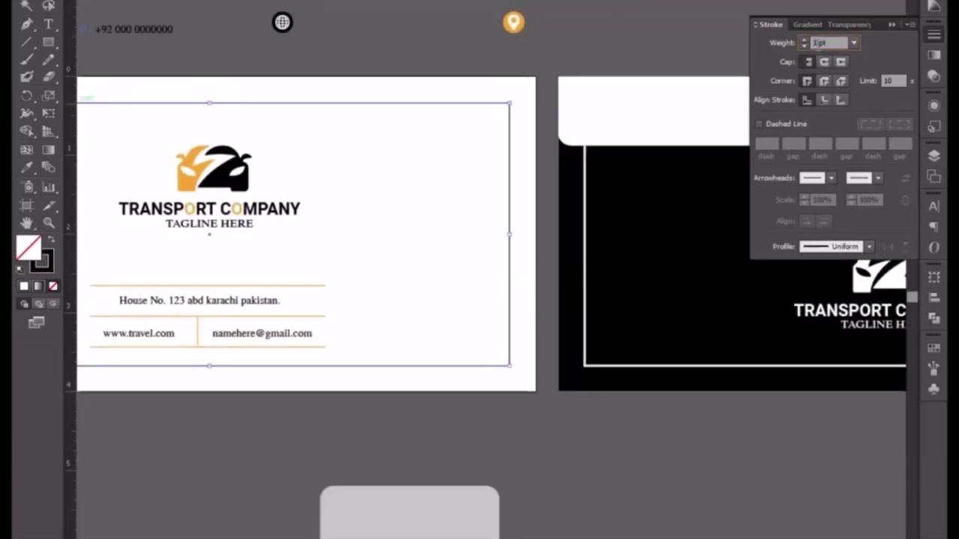
type("2")
key("Return")
key("ctrl+minus")
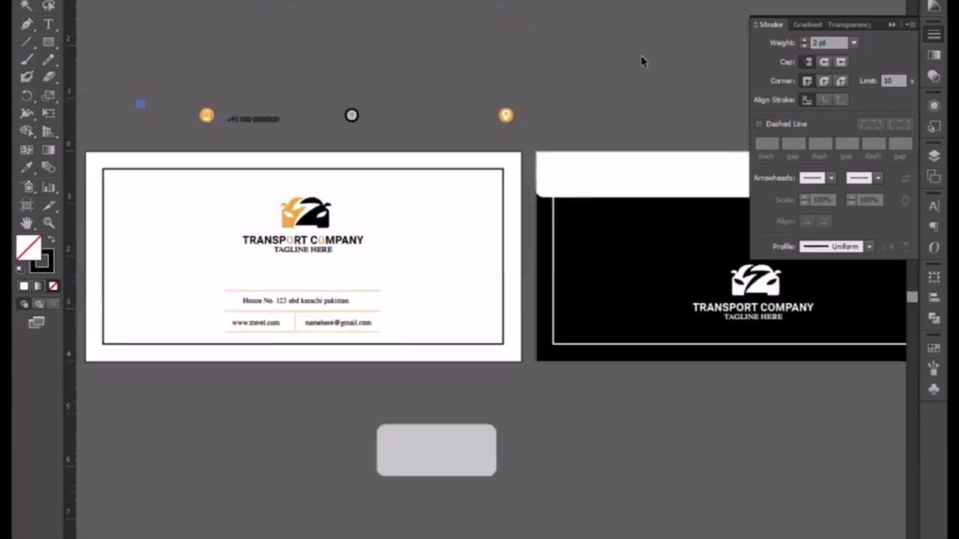
left_click_drag(524, 74, 418, 66)
left_click(893, 25)
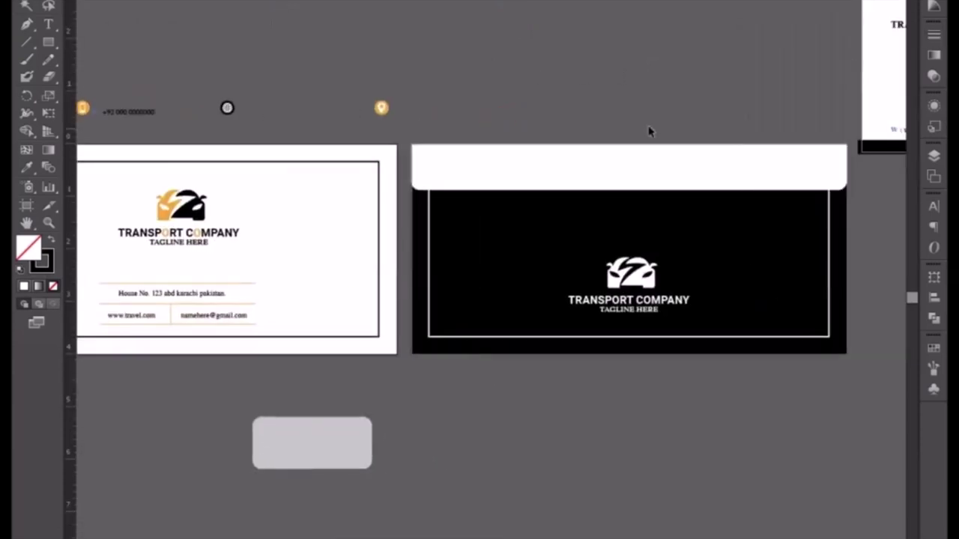
left_click_drag(561, 167, 612, 203)
key("ctrl+minus")
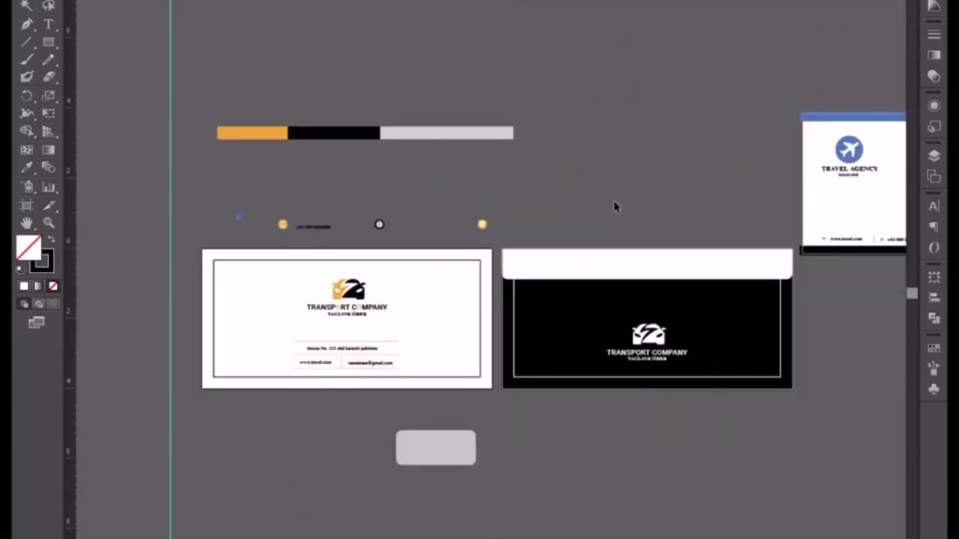